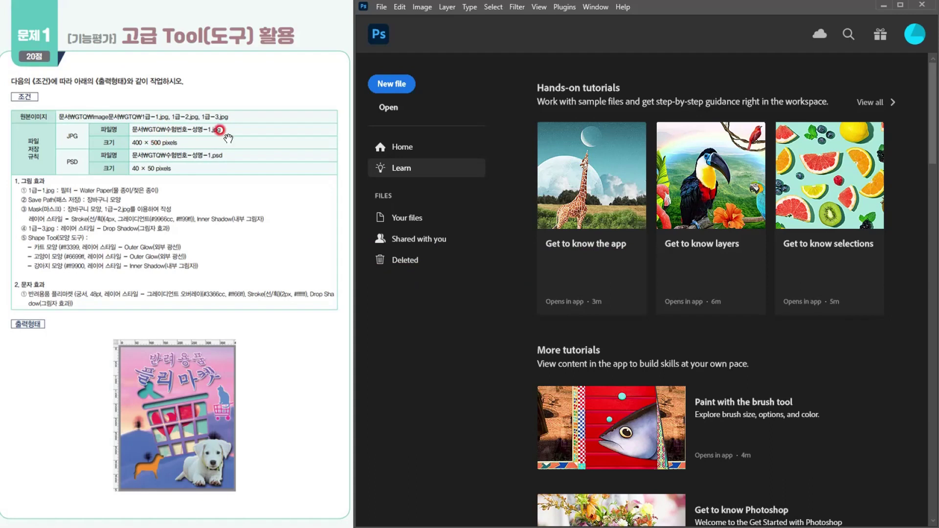
- Create a new document 400 pixels wide and 500 pixels high at 72 pixels/inch, RGB Color, 8 bit, with a white background
click(401, 87)
drag(618, 110, 615, 95)
click(762, 204)
click(759, 177)
click(715, 202)
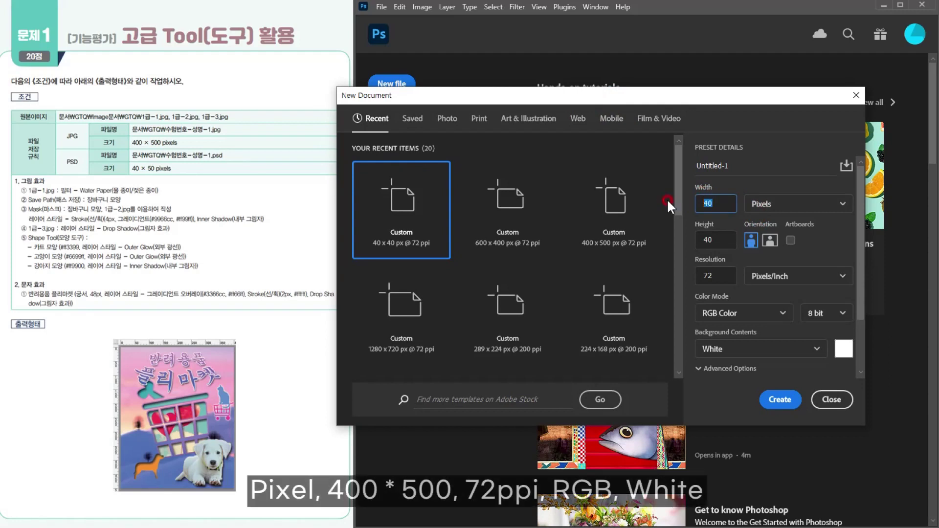
text(0)
key(Tab)
text(50)
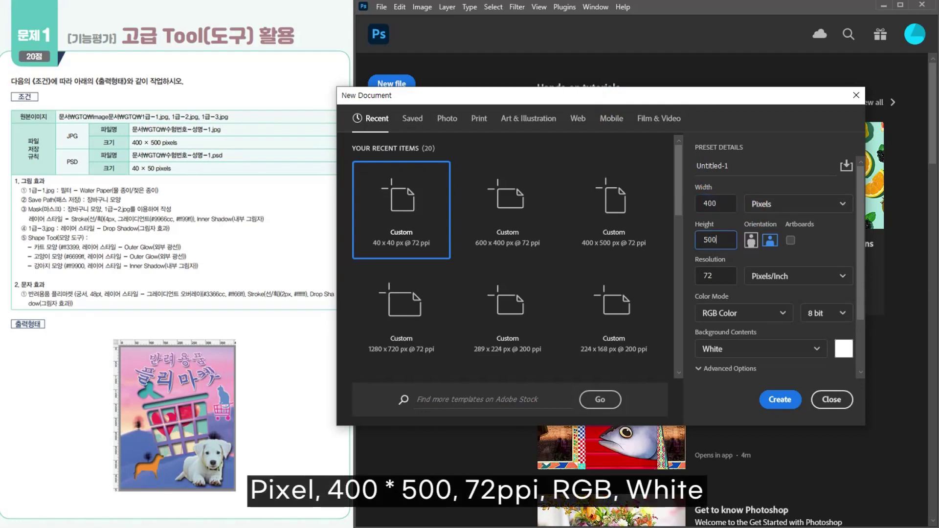
click(720, 277)
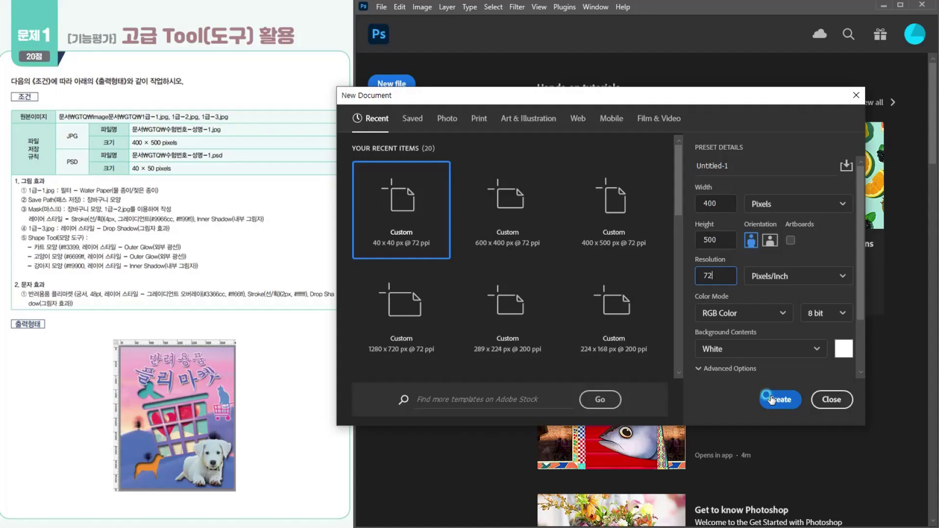
click(778, 395)
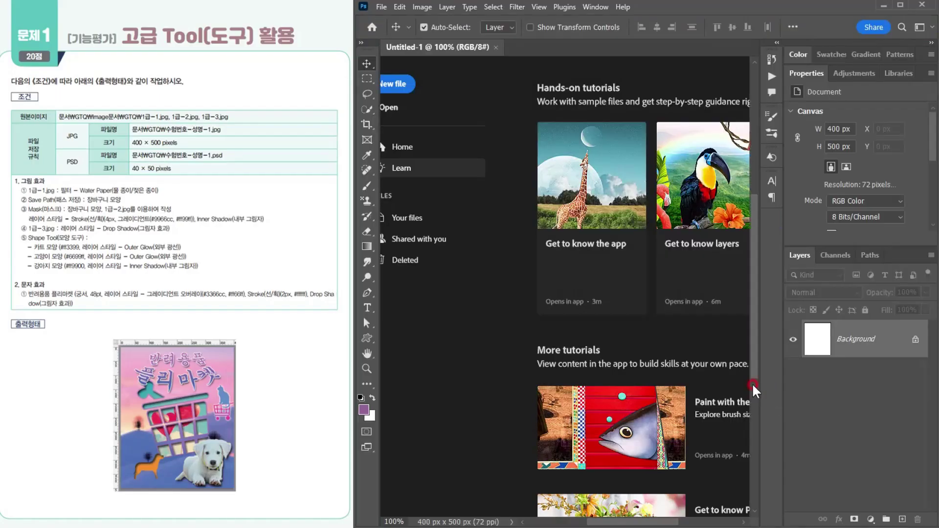
- Show the rulers and toggle the grid overlay off and back on over the canvas
key(ctrl+r)
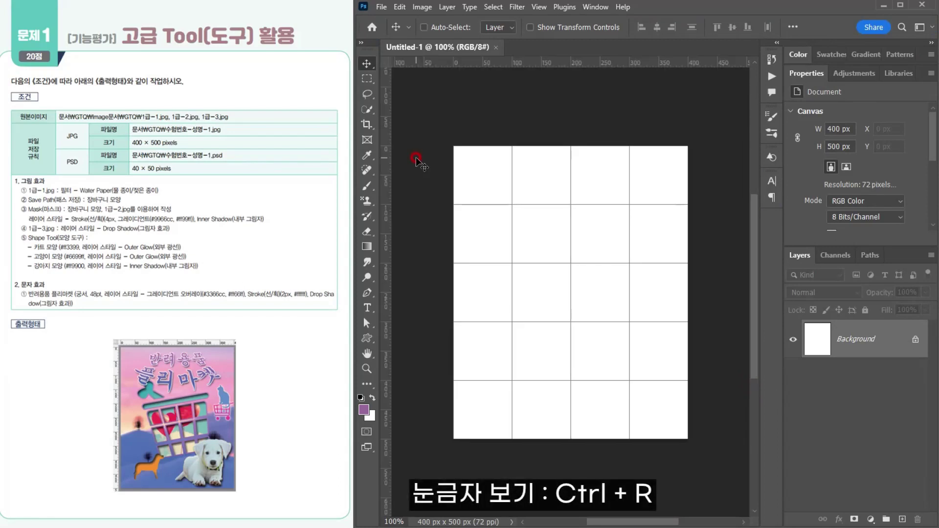
key(ctrl+apostrophe)
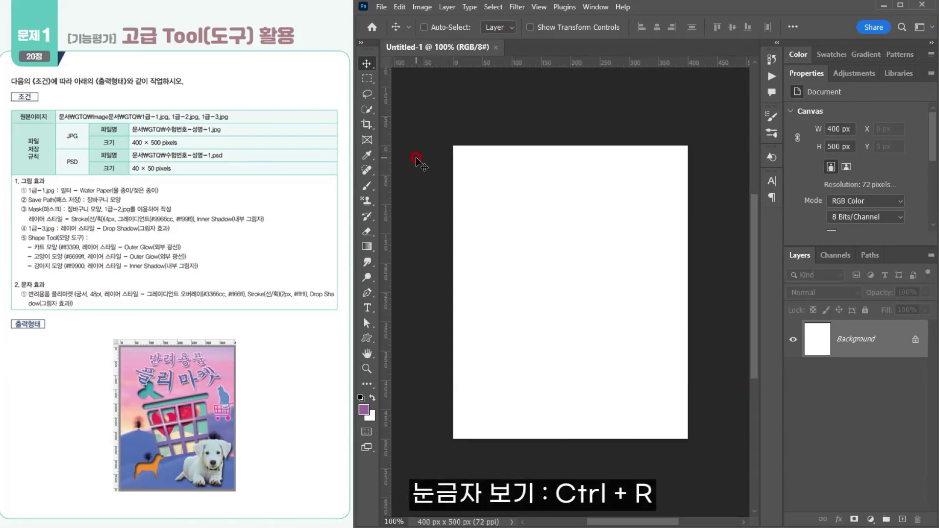
key(ctrl+apostrophe)
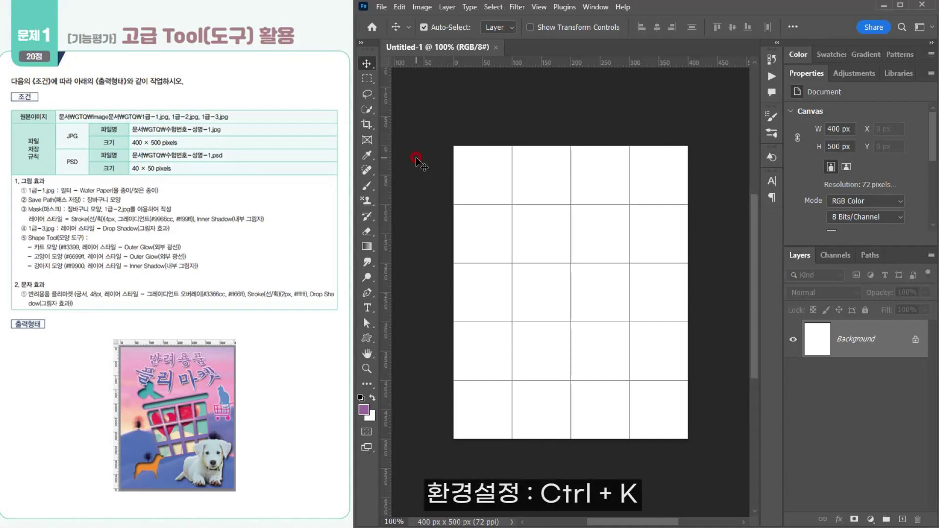
- Check the grid preferences for a gridline every 100 pixels with 1 subdivision, accept them, and toggle the grid off and on
key(ctrl+k)
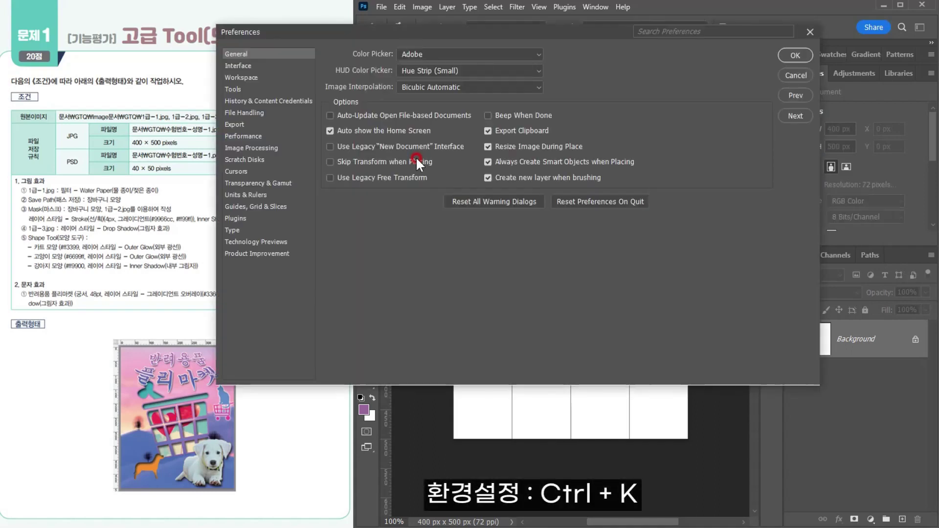
click(254, 207)
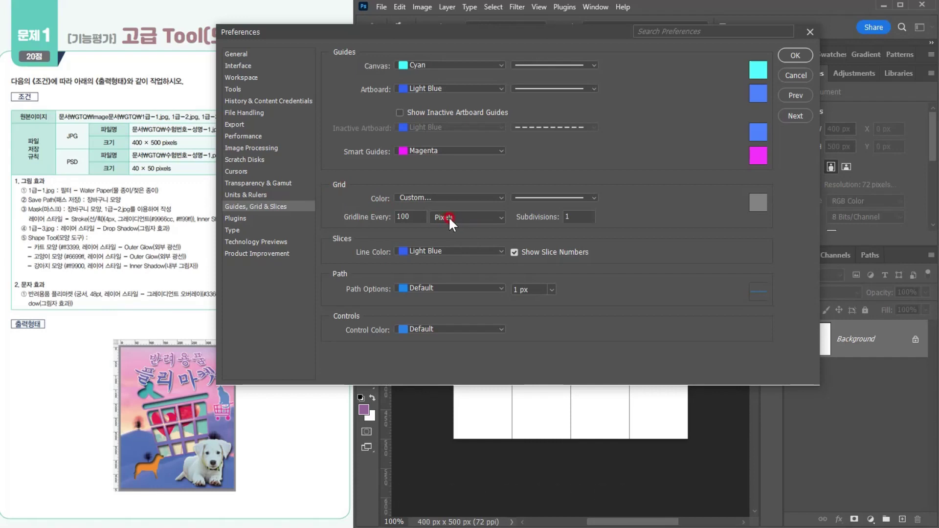
double_click(396, 216)
click(789, 52)
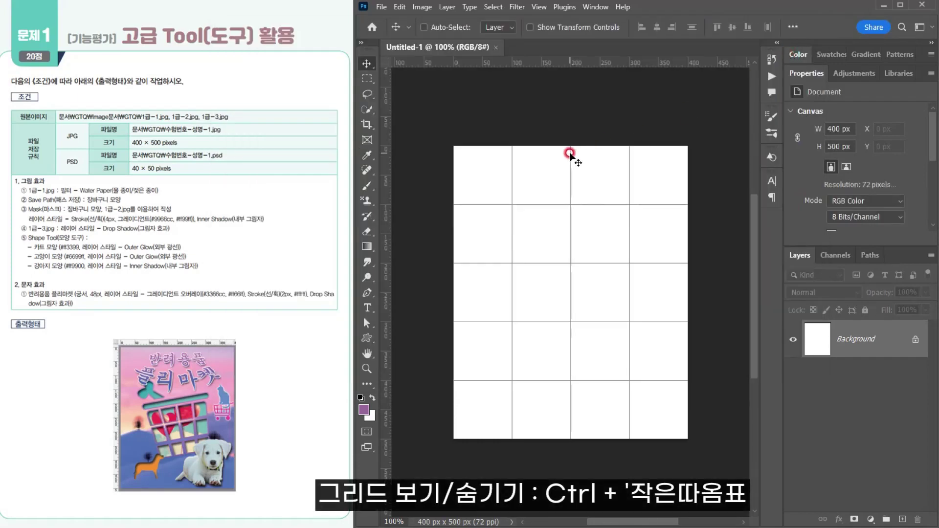
key(ctrl+apostrophe)
key(ctrl+apostrophe)
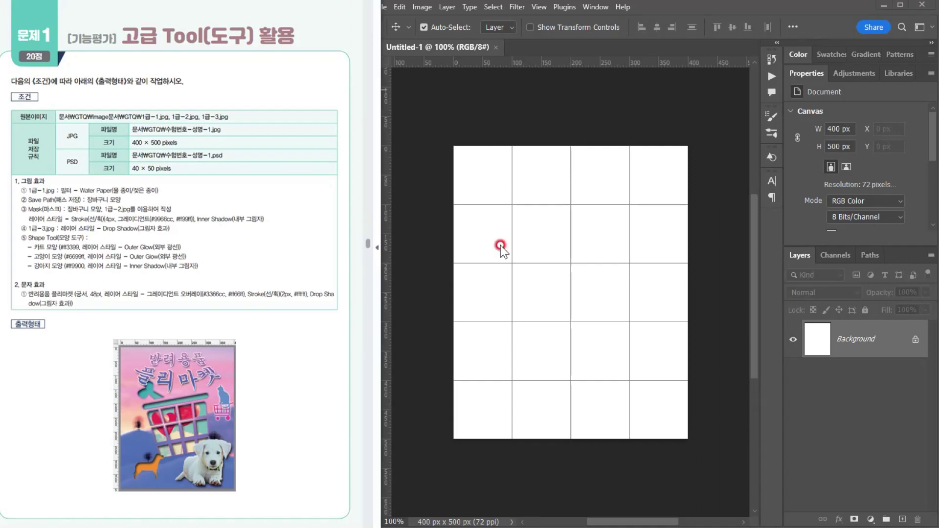
click(501, 245)
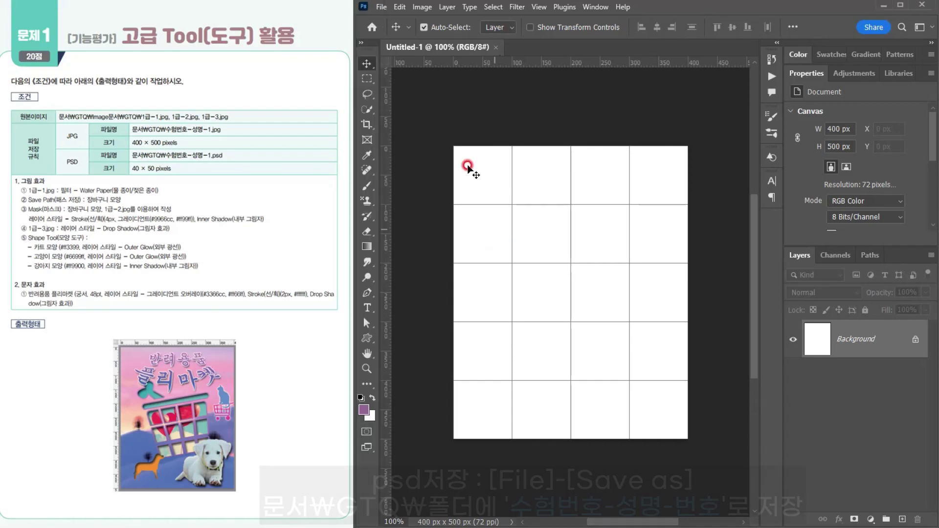
- Save the document in Photoshop format as 수험번호-성명-1 in the GTQ folder under 문서
click(384, 6)
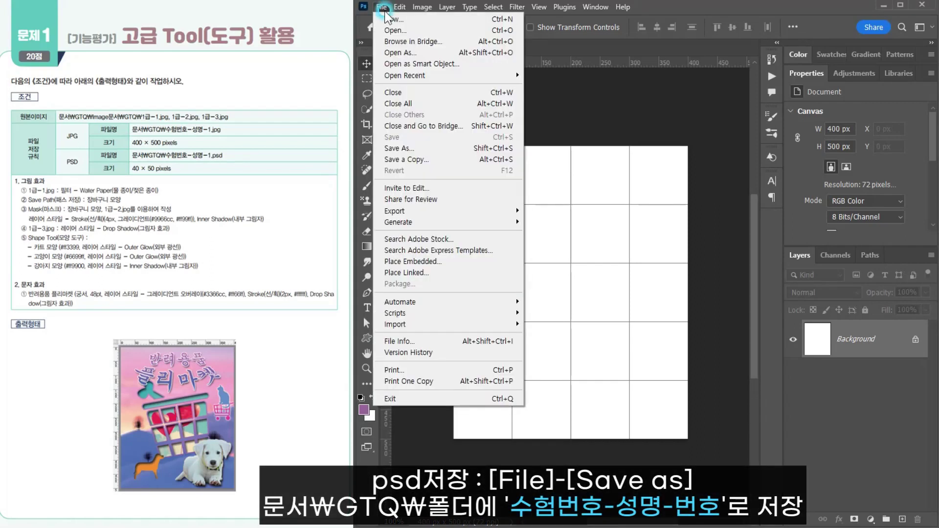
click(434, 149)
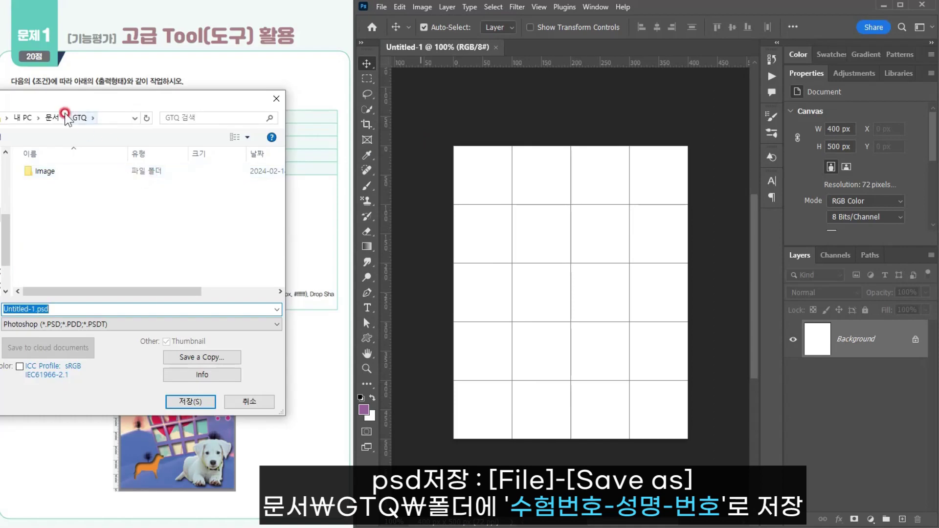
click(43, 325)
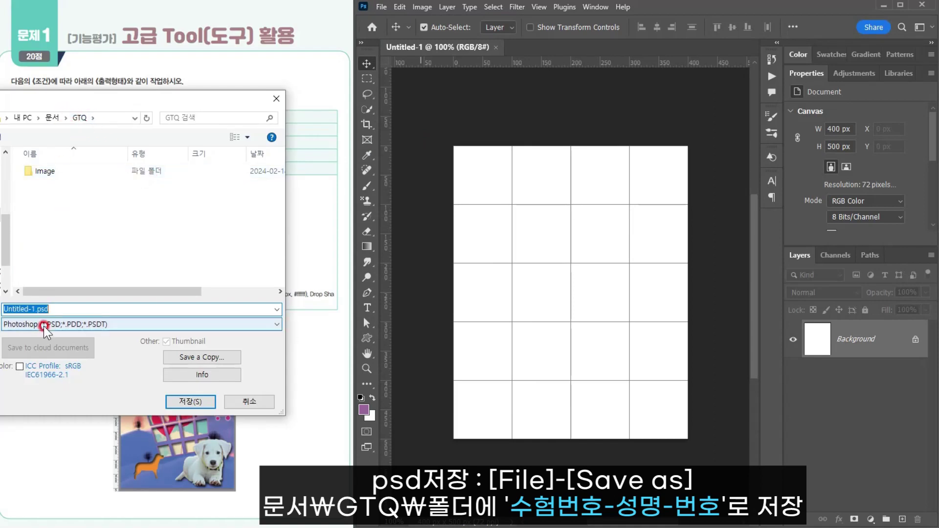
drag(52, 308, 2, 309)
text(t수업)
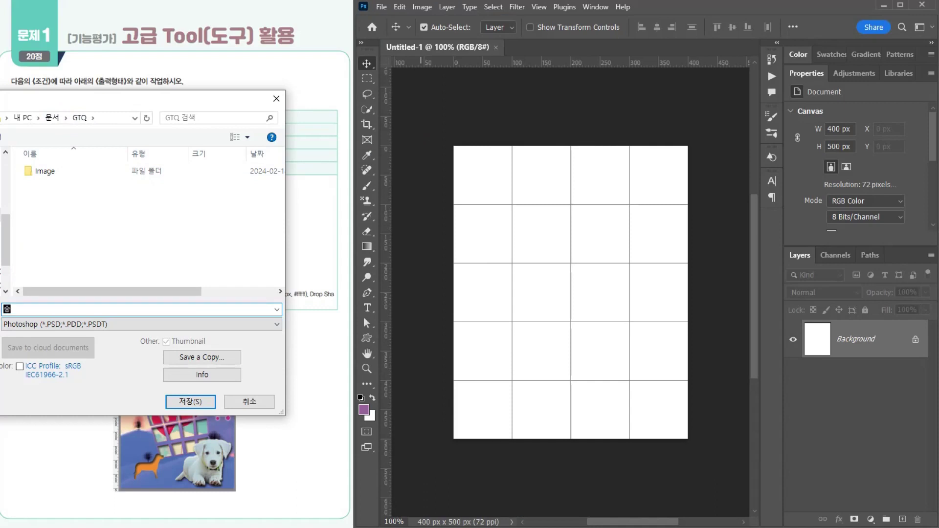
text(험번호)
text(-성며)
text(-성명-)
text(1)
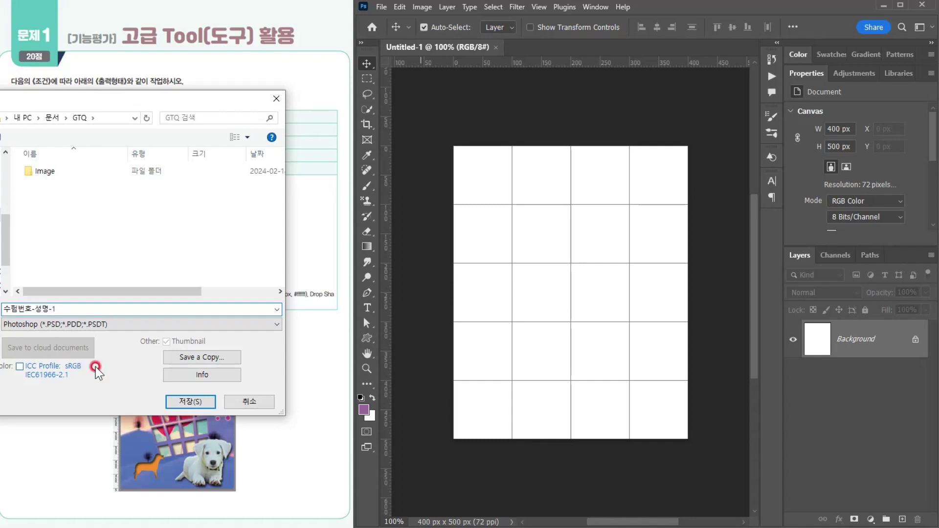
click(179, 404)
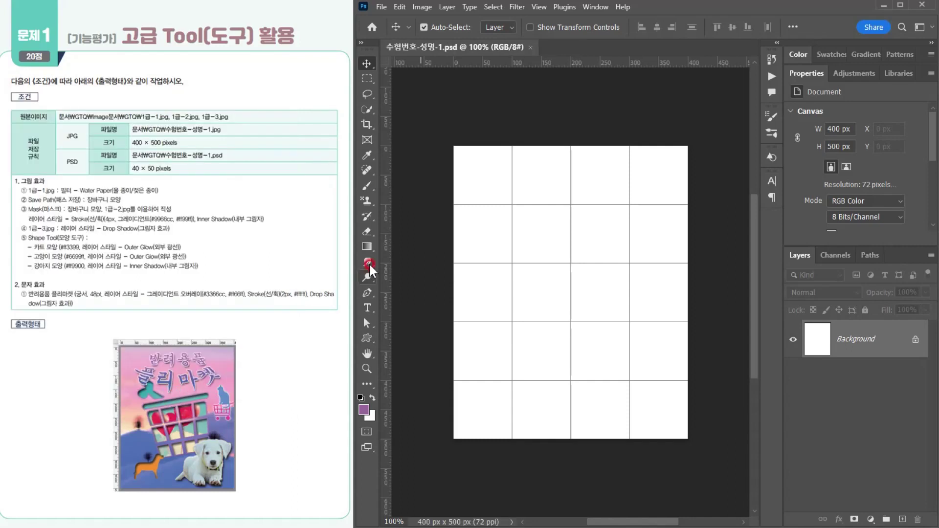
- Open the image 1급-1.jpg from the Image folder inside GTQ
click(380, 7)
click(387, 32)
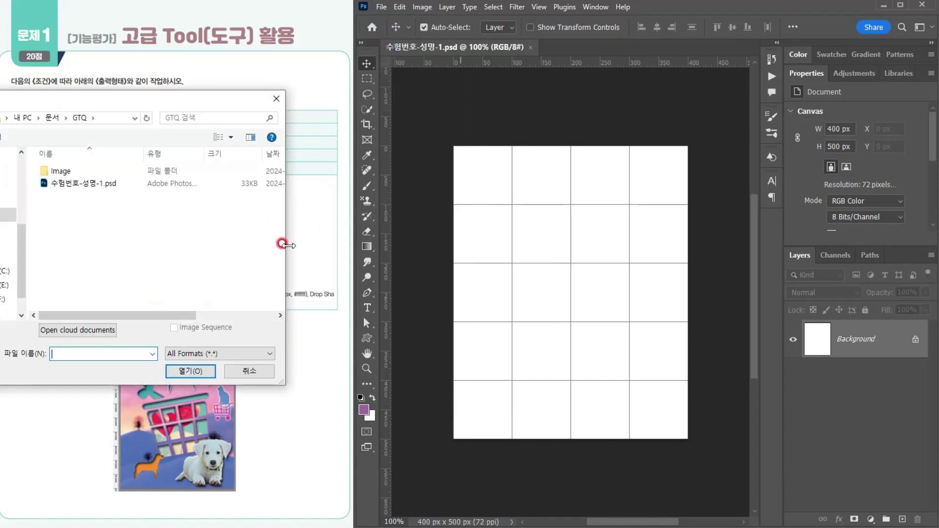
double_click(64, 171)
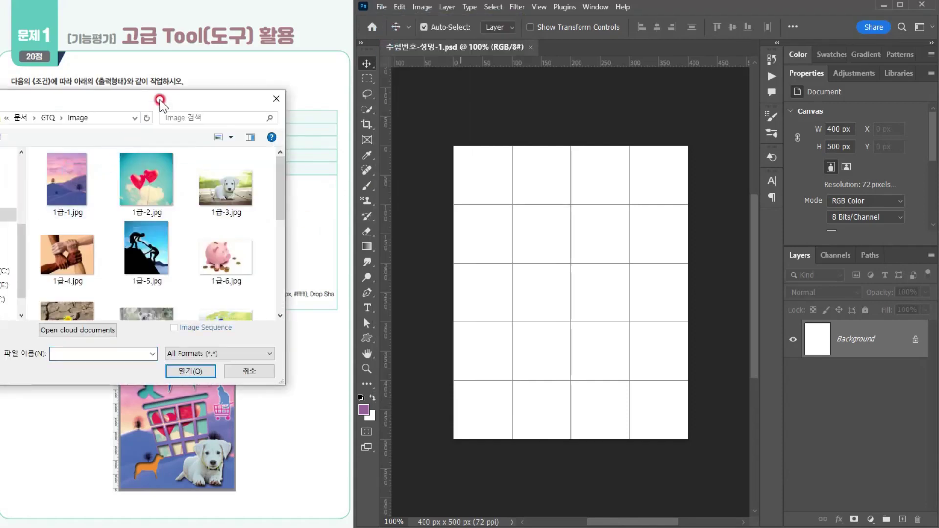
drag(160, 99, 140, 95)
double_click(65, 173)
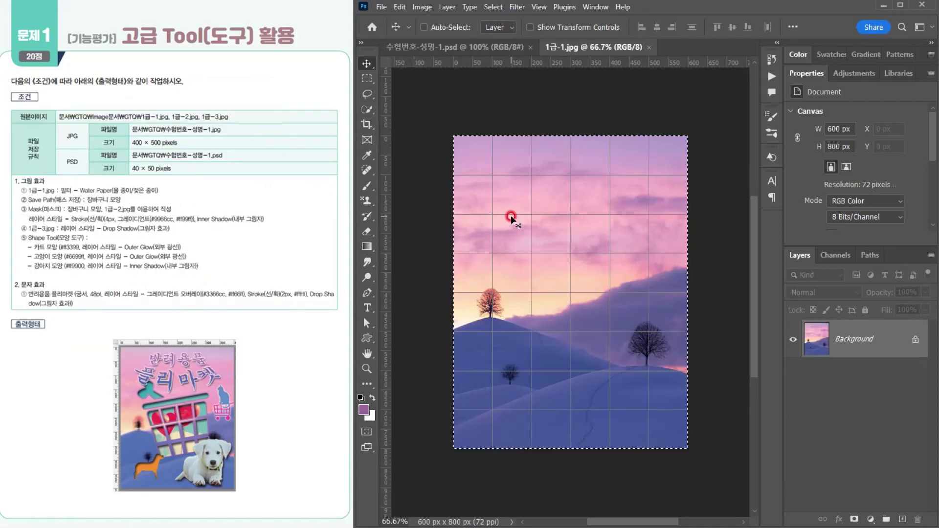
- Copy the entire 1급-1.jpg image and paste it into 수험번호-성명-1.psd as a new layer
key(ctrl+a)
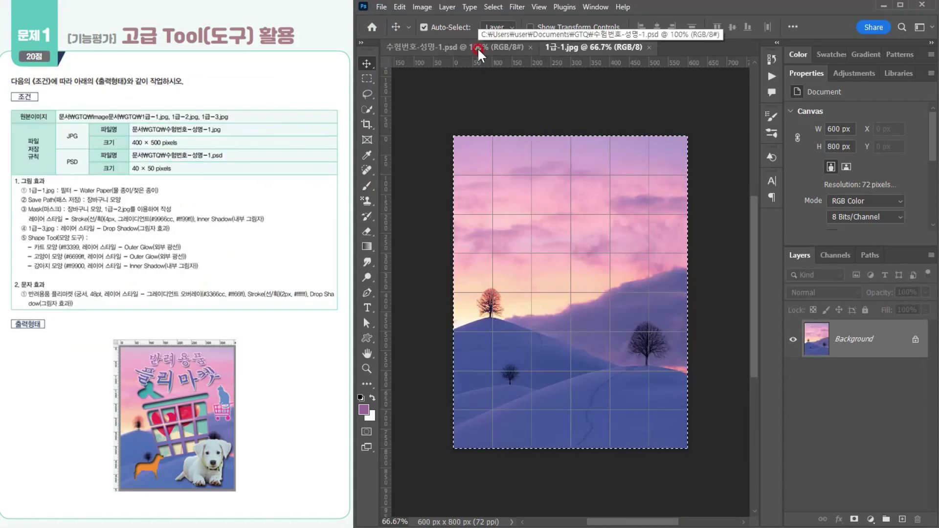
click(477, 48)
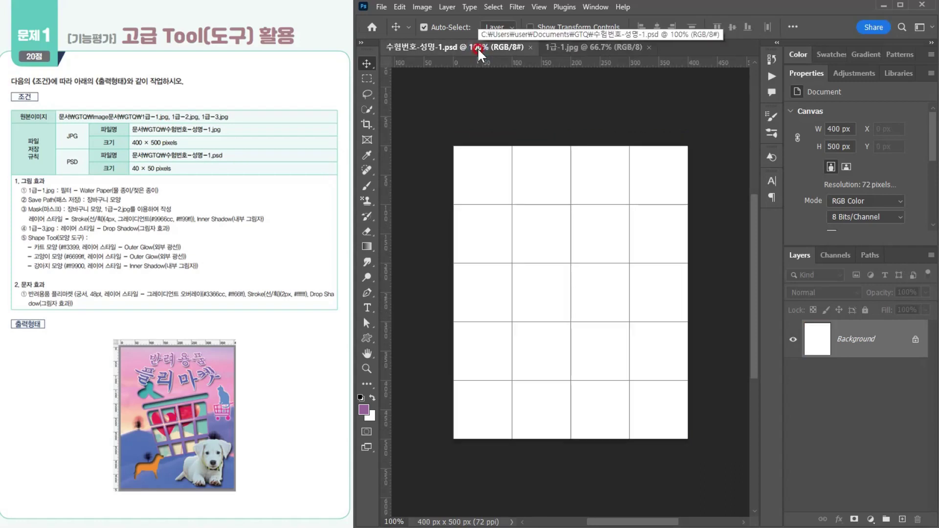
key(ctrl+v)
- Scale the pasted landscape proportionally to about 68.9% and centre it on the canvas at X 200, Y 250 px
key(ctrl+t)
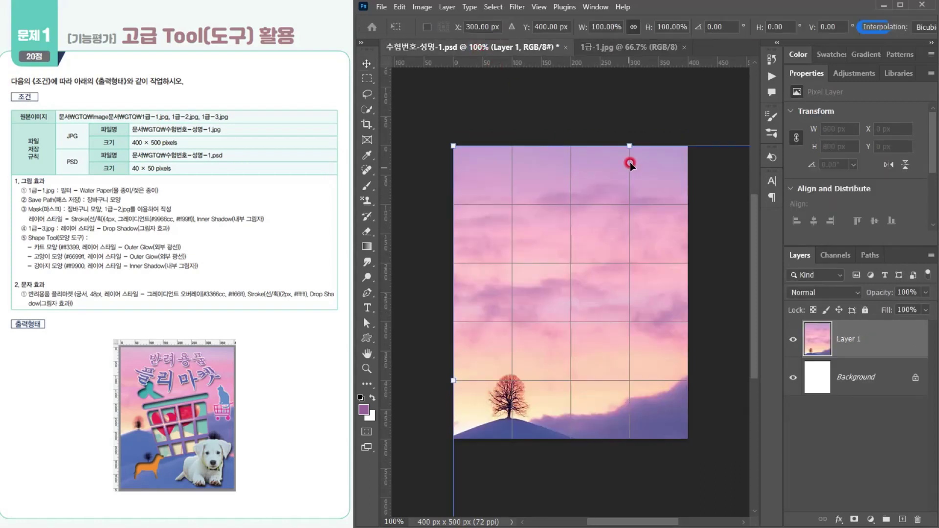
drag(630, 146, 630, 250)
drag(653, 348, 595, 230)
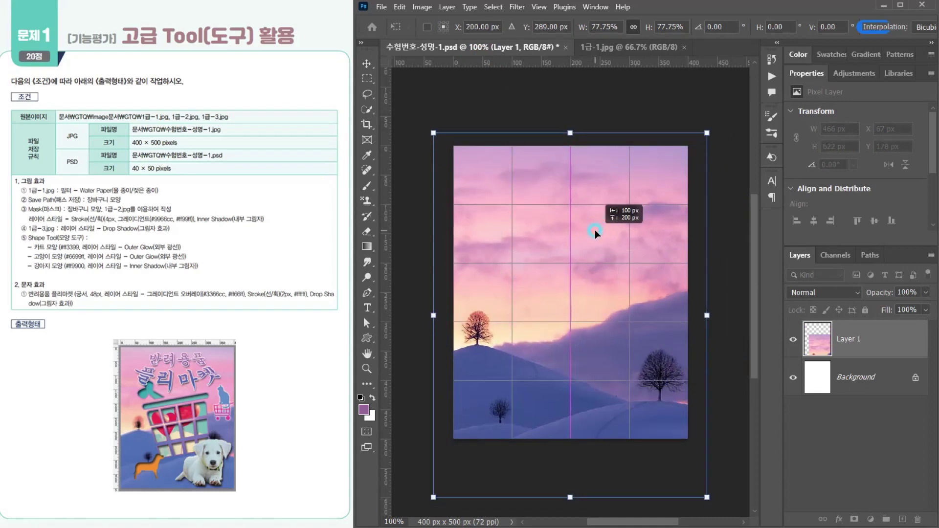
drag(568, 129, 571, 192)
drag(575, 269, 578, 229)
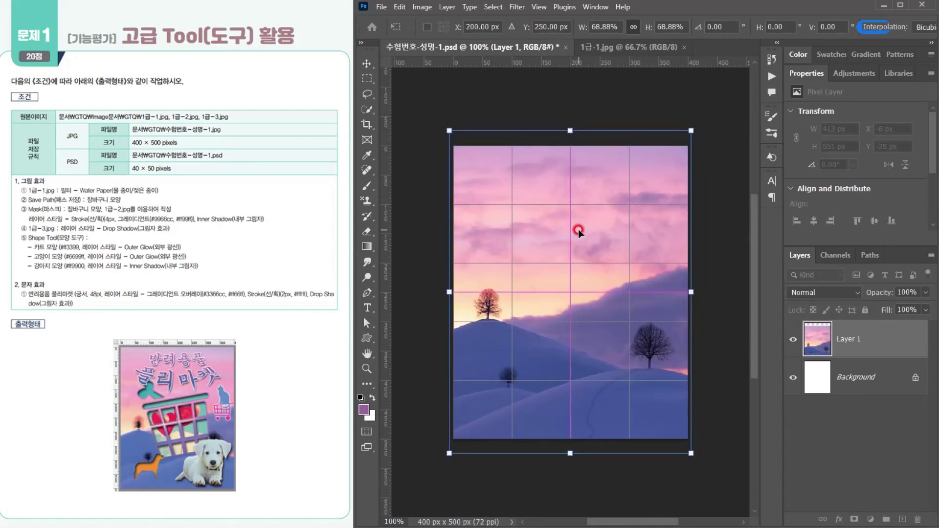
key(Return)
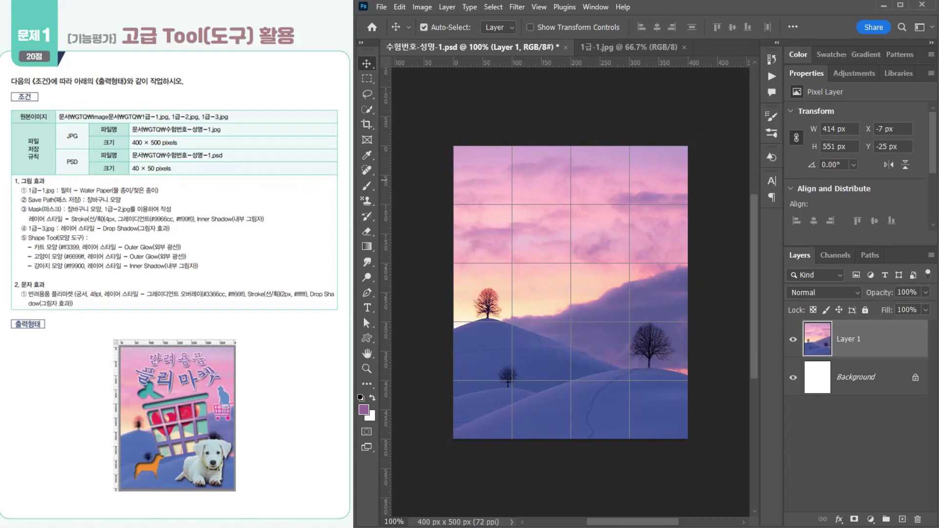
- Apply the Water Paper sketch filter from the Filter Gallery to the landscape layer
click(513, 6)
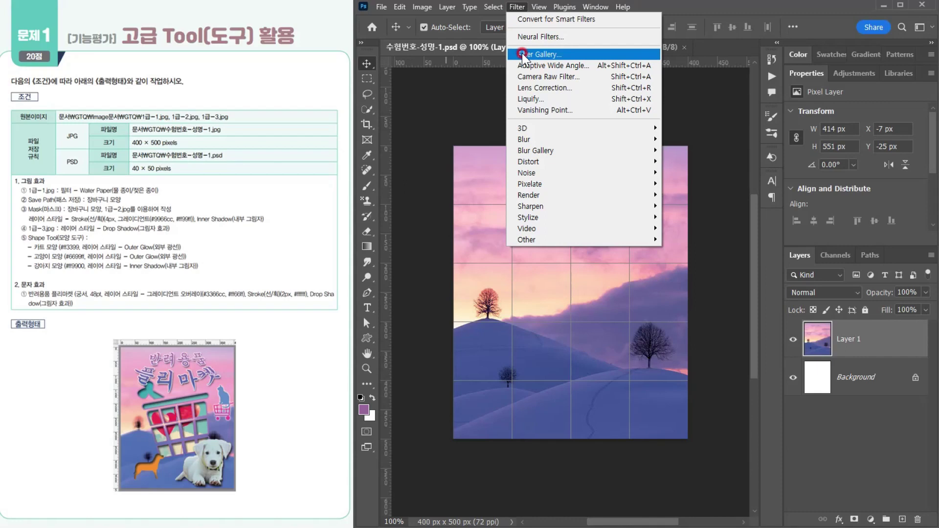
mouse_move(567, 174)
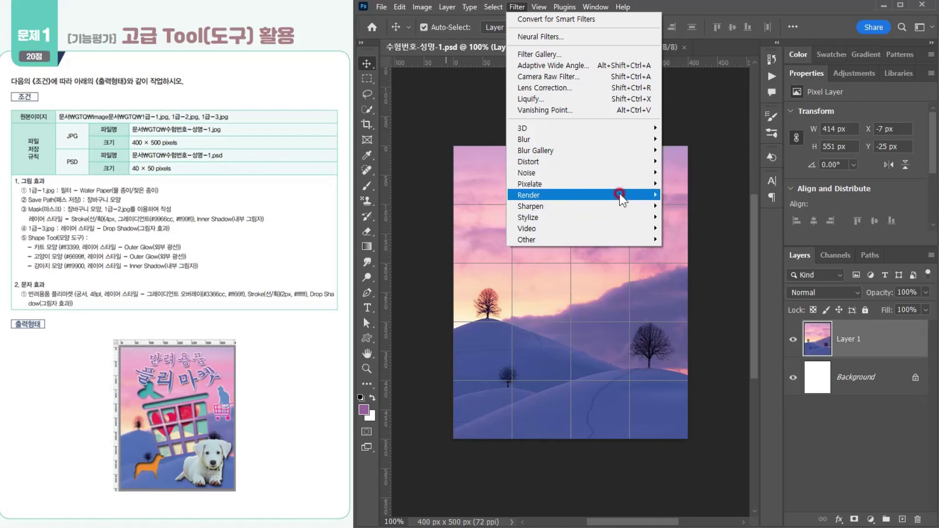
mouse_move(625, 196)
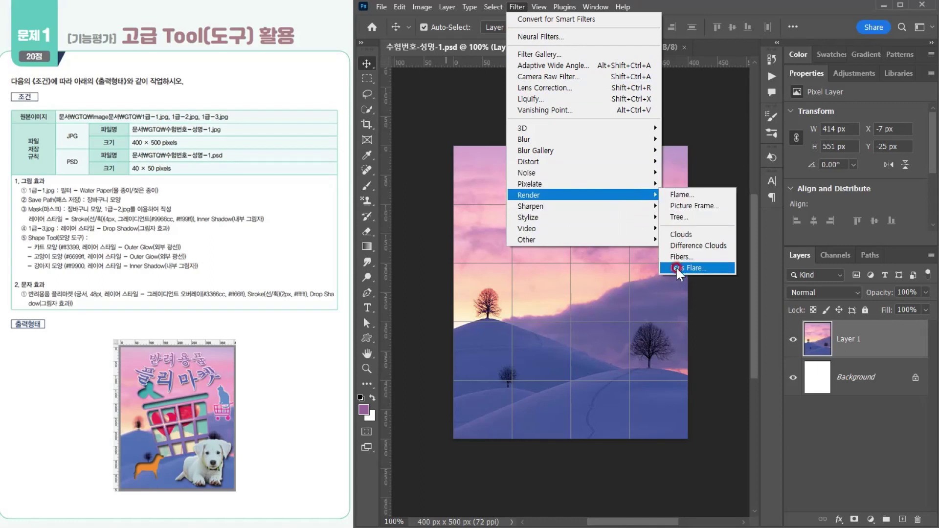
mouse_move(607, 222)
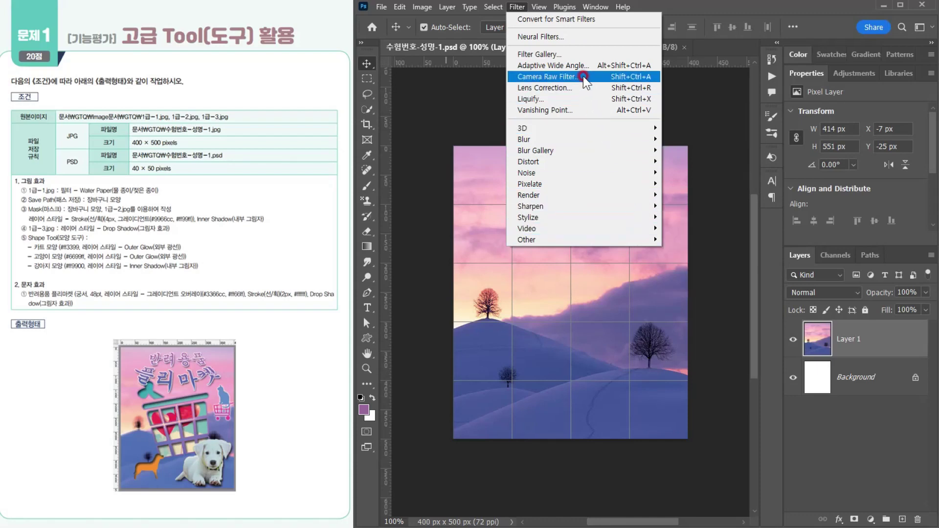
click(572, 54)
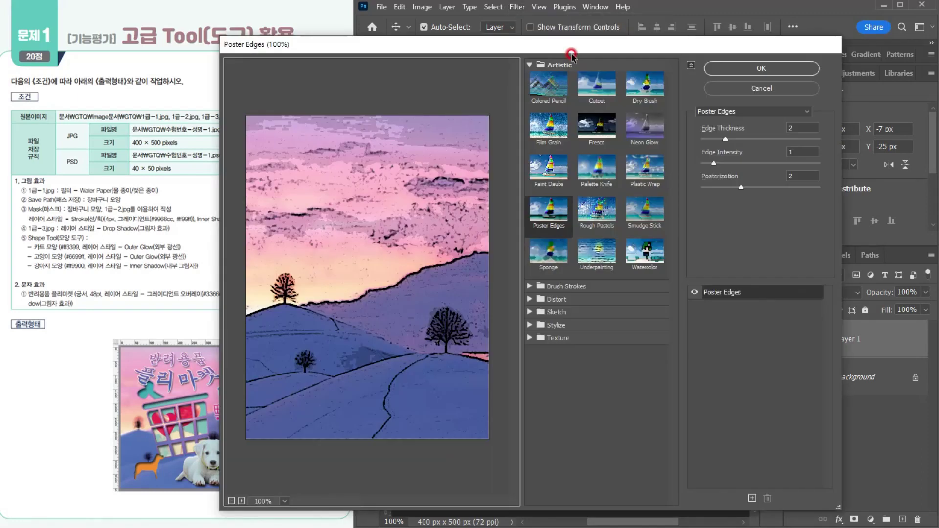
click(529, 65)
click(562, 103)
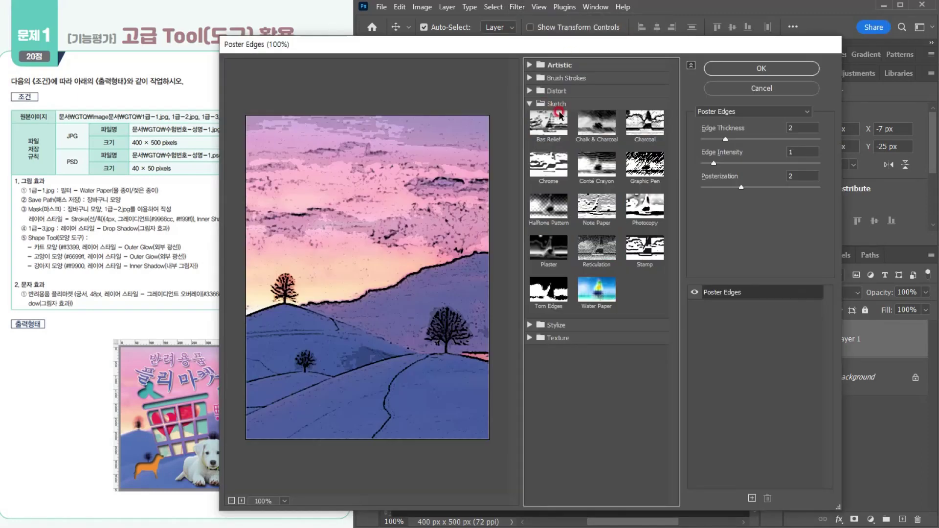
click(603, 306)
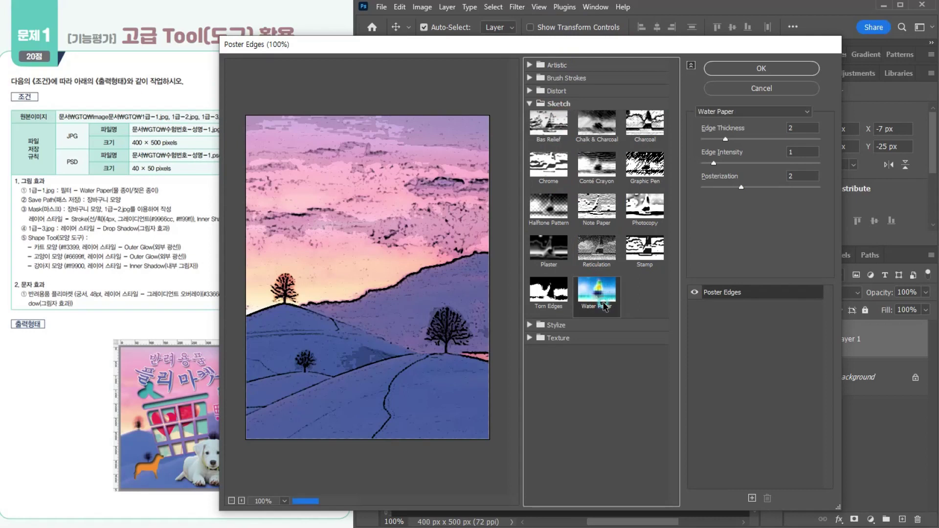
click(718, 69)
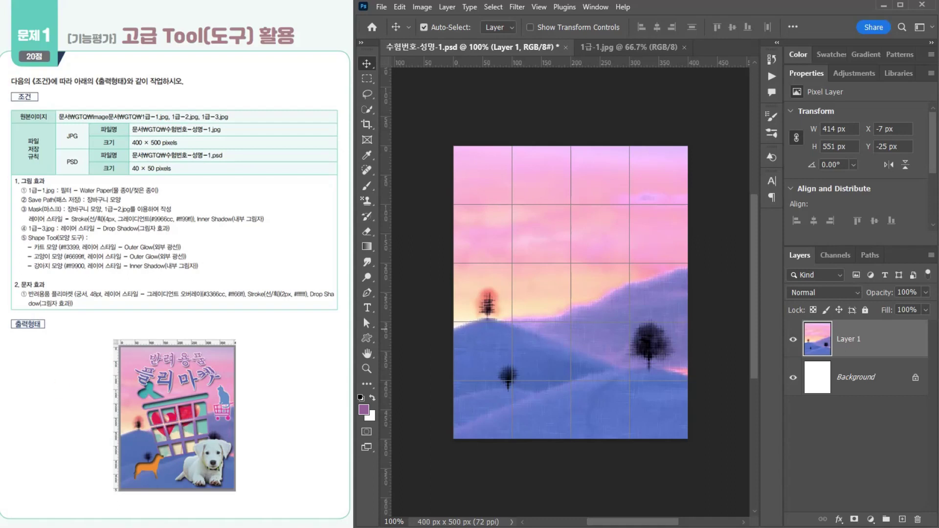
- Set the Rectangle Tool to Path mode with the Combine Shapes path operation
click(369, 336)
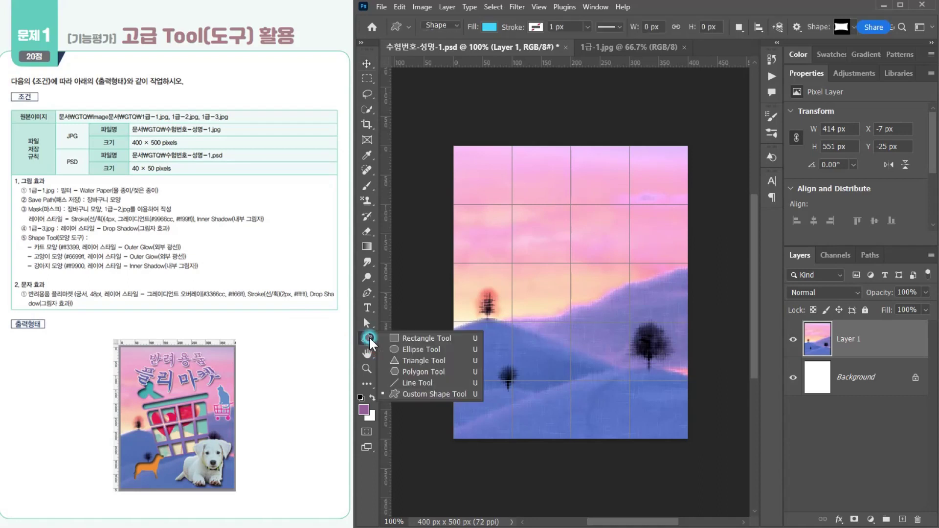
click(404, 339)
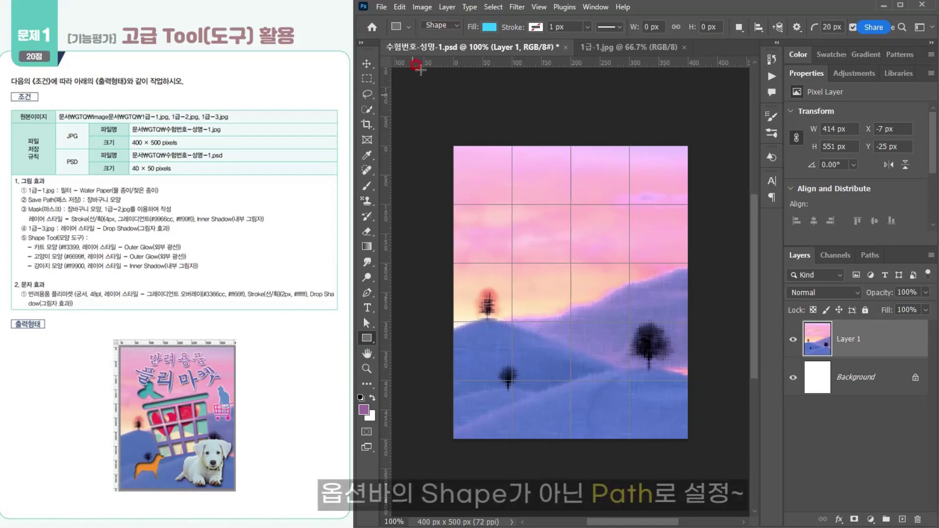
click(442, 24)
click(436, 46)
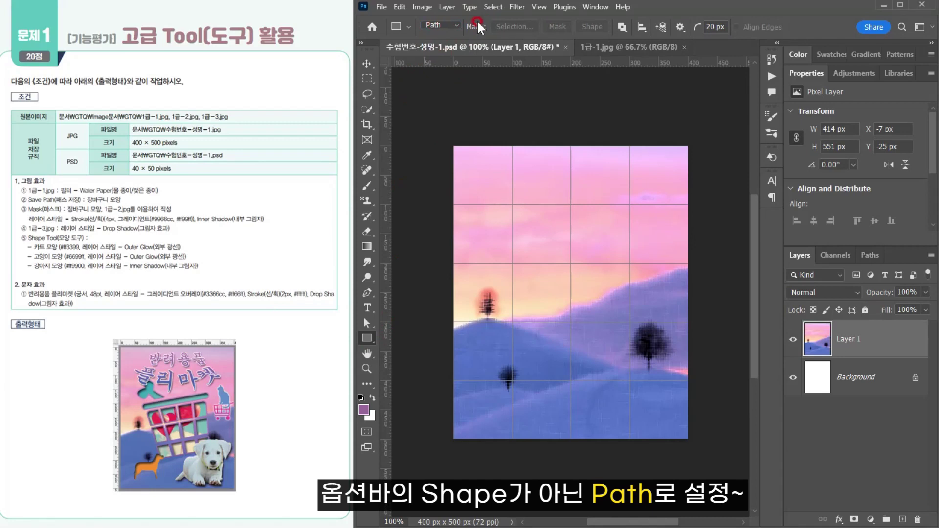
click(621, 28)
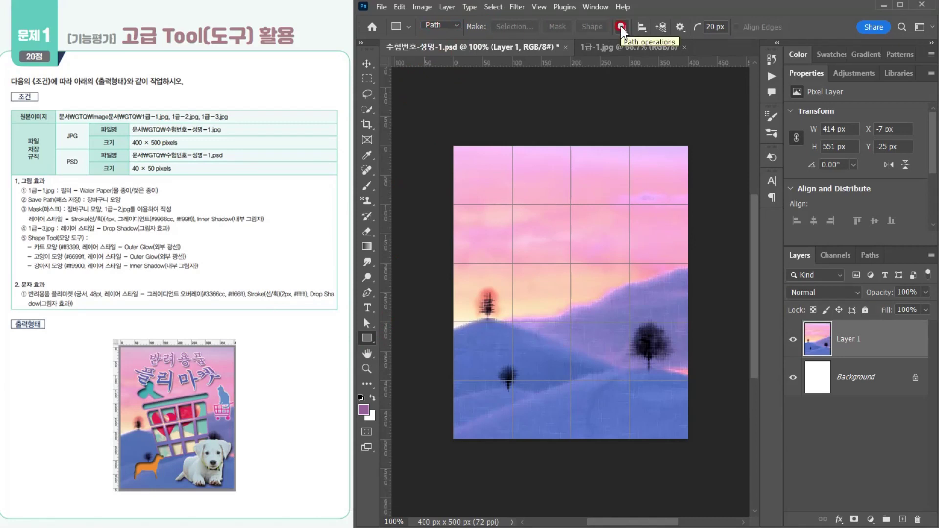
click(622, 27)
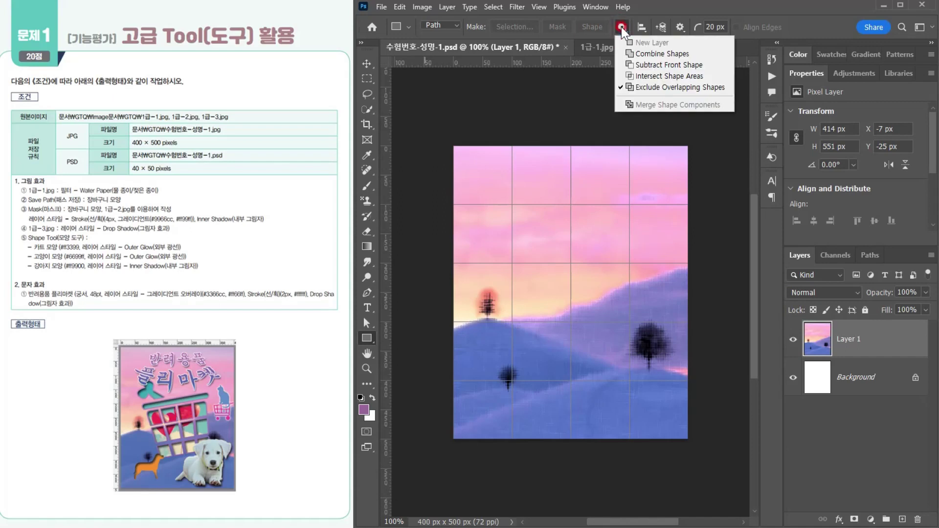
click(657, 91)
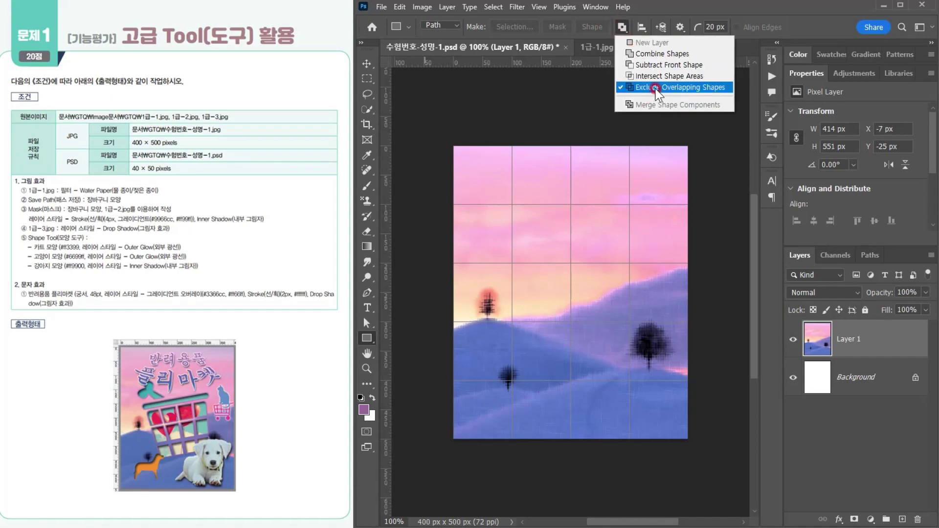
click(653, 53)
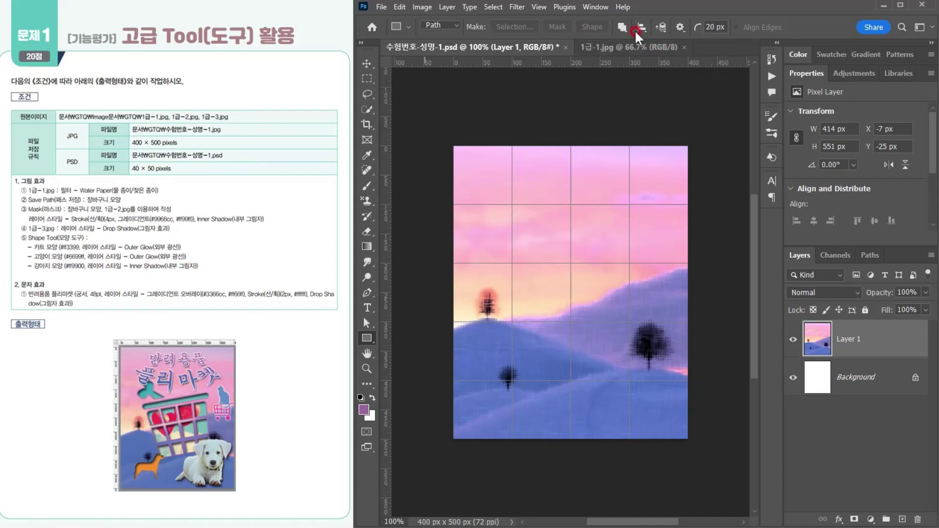
click(622, 28)
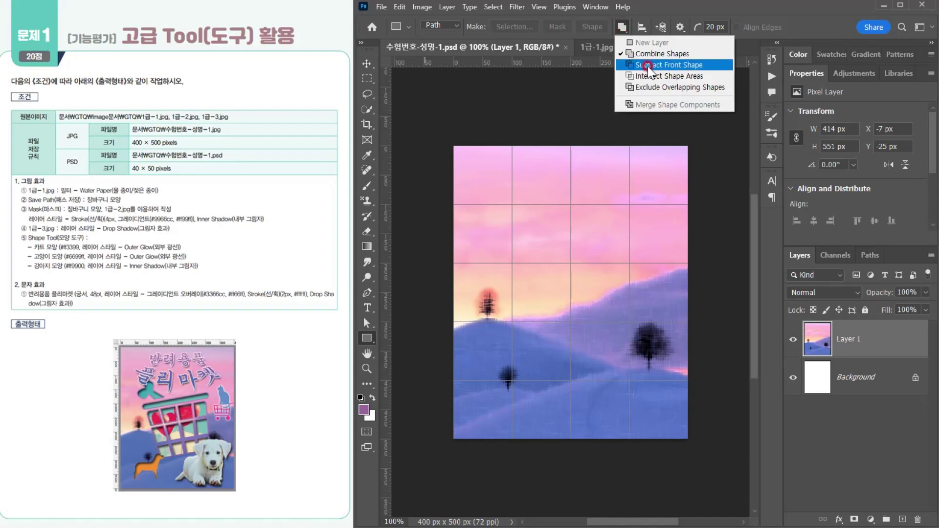
click(623, 26)
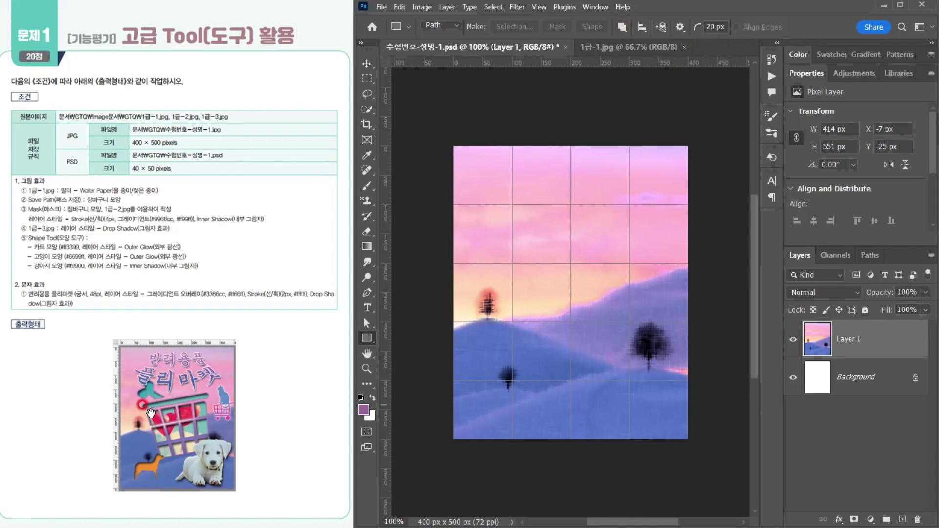
- With Layer 1 hidden, draw a rounded rectangle path about 230 × 190 px with 10 px corners at about X 83, Y 174 px
click(695, 26)
click(793, 339)
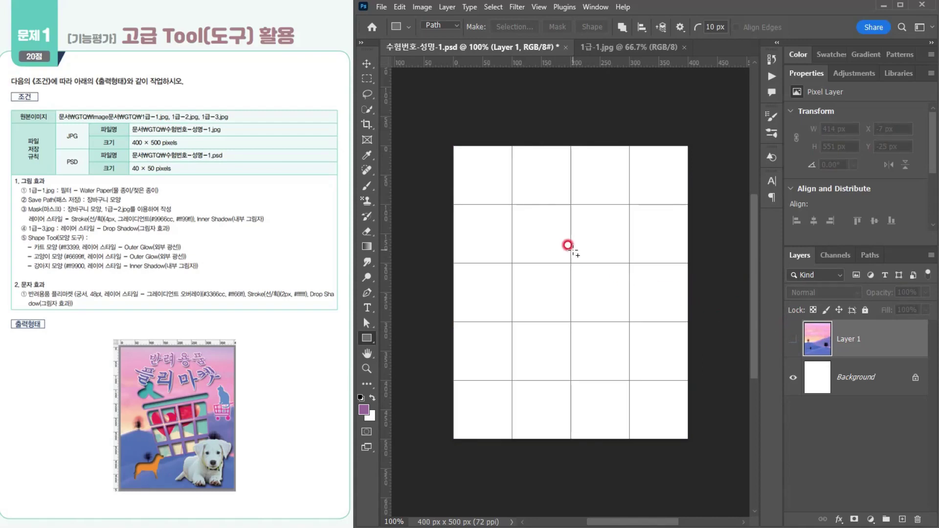
scroll(566, 247, up, 1)
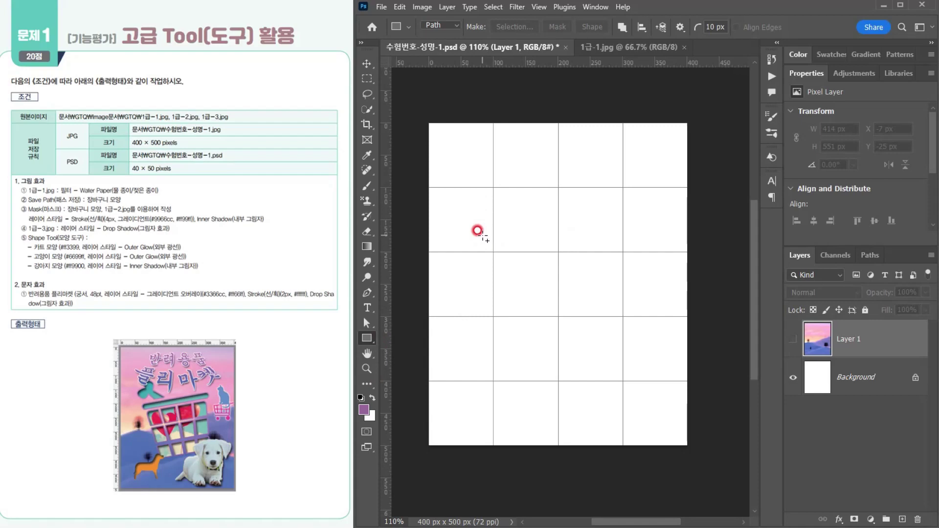
drag(483, 235, 631, 358)
click(112, 466)
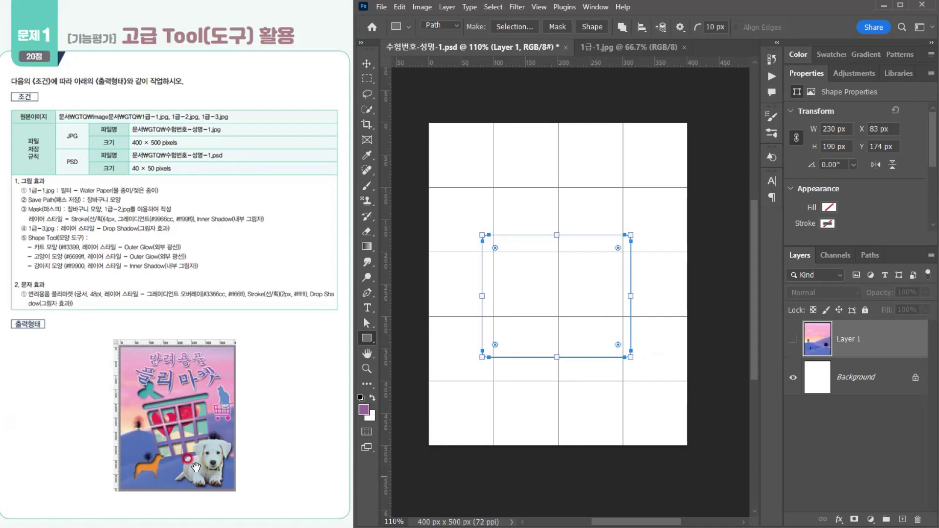
- Select the anchor points of the rounded rectangle's lower-left corner with the Direct Selection Tool
click(365, 324)
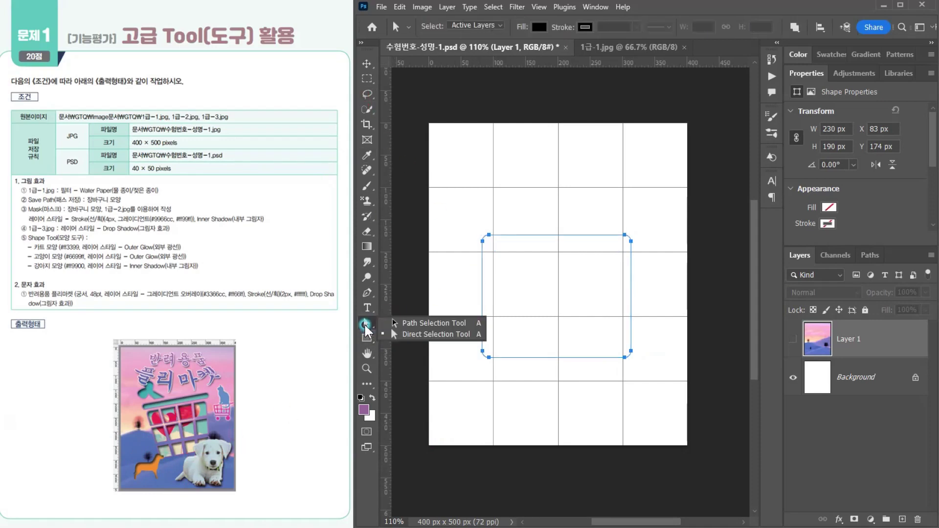
click(411, 335)
drag(459, 327, 520, 385)
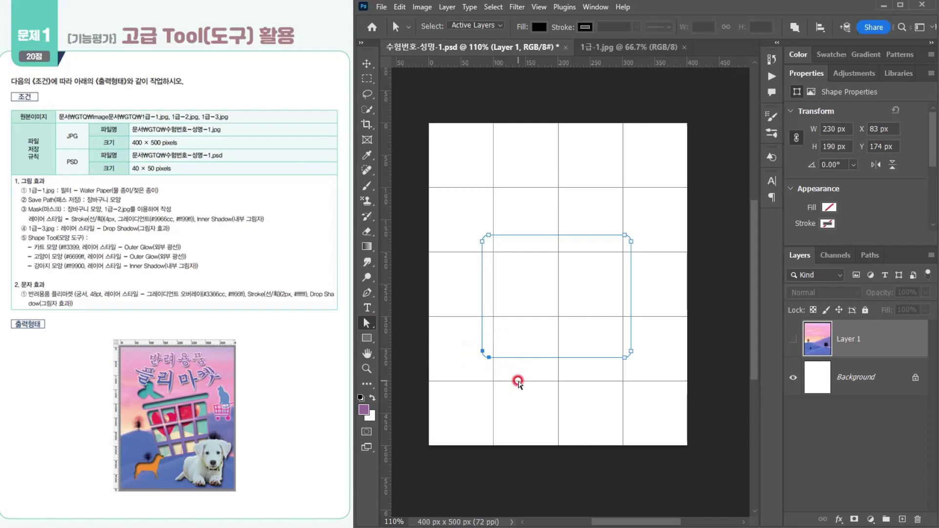
key(Right)
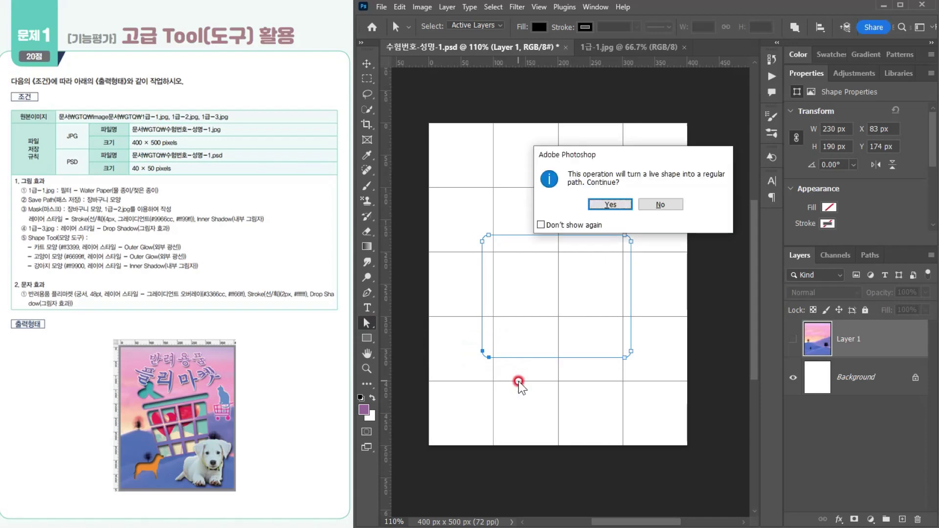
click(663, 204)
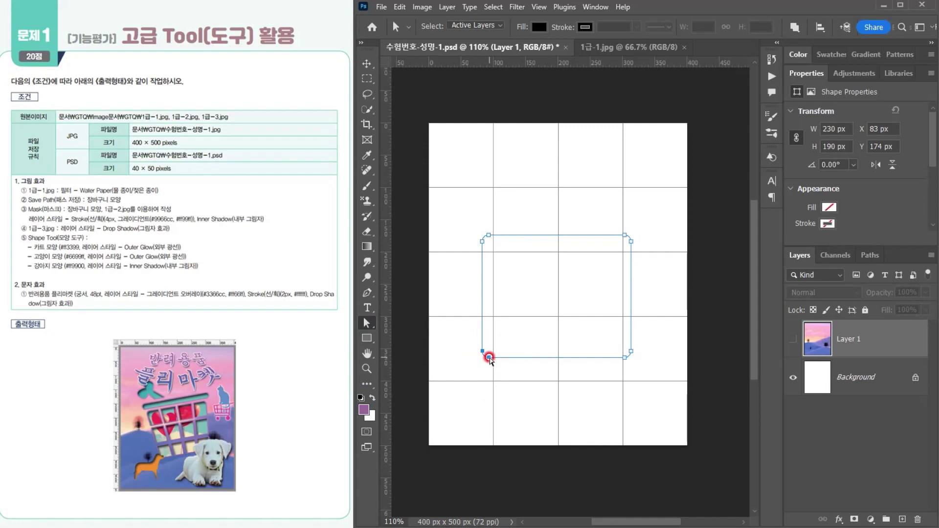
drag(489, 358, 592, 353)
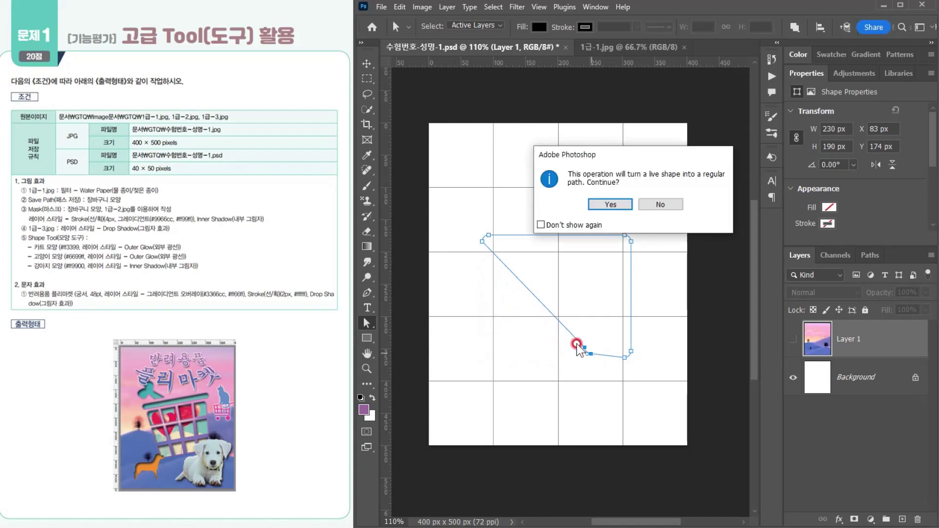
click(661, 204)
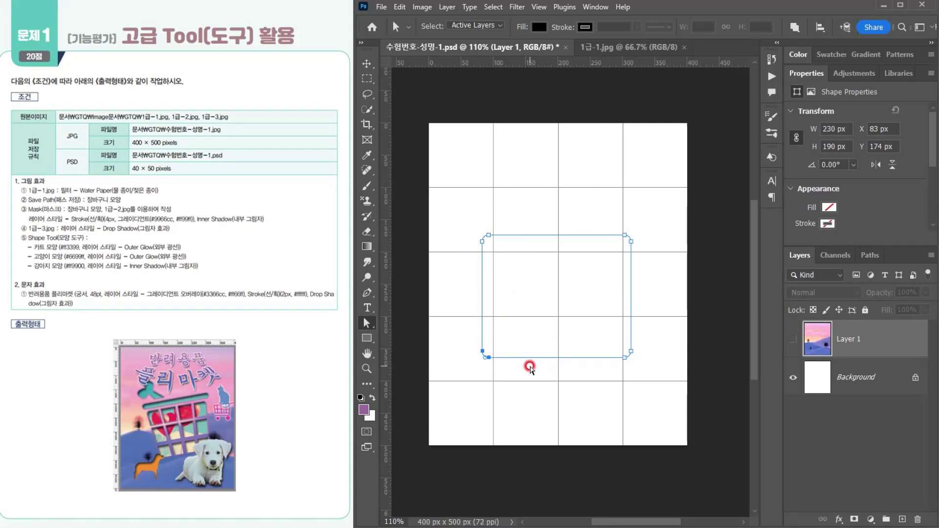
- Convert the live shape to a regular path and nudge its lower-left corner points inward to slant the basket's left side
drag(530, 367, 533, 373)
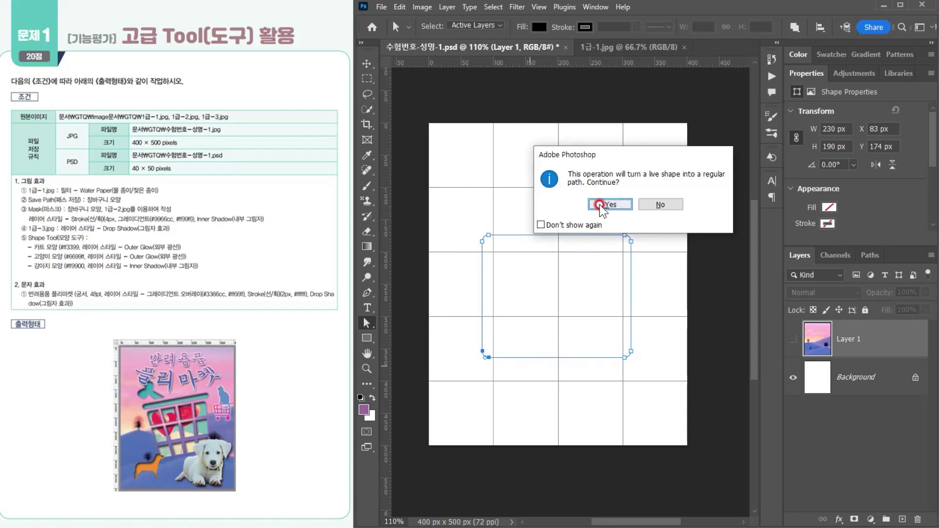
click(603, 205)
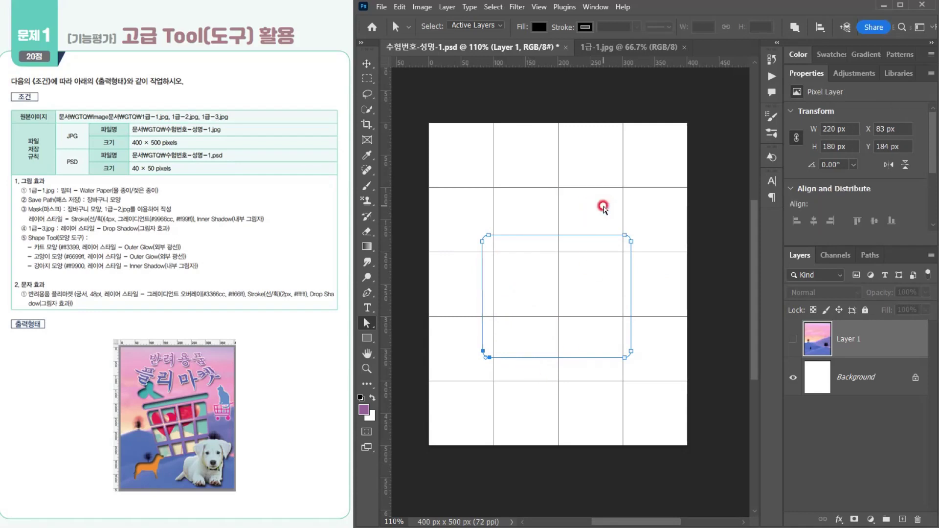
key(Right)
key(Right)
key(Right)
key(Right)
key(Right)
key(Right)
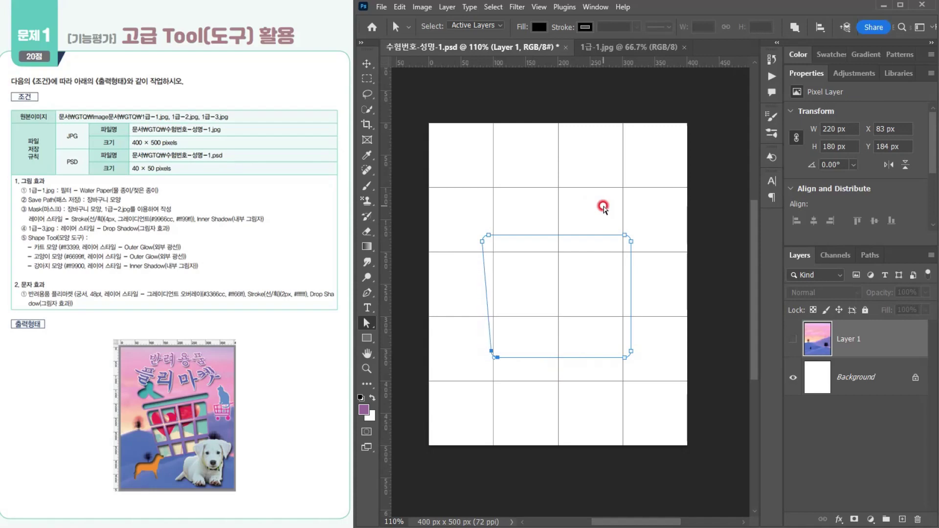
- Nudge the lower-right corner points inward by a matching amount so the basket outline tapers symmetrically towards its base
drag(658, 345, 577, 371)
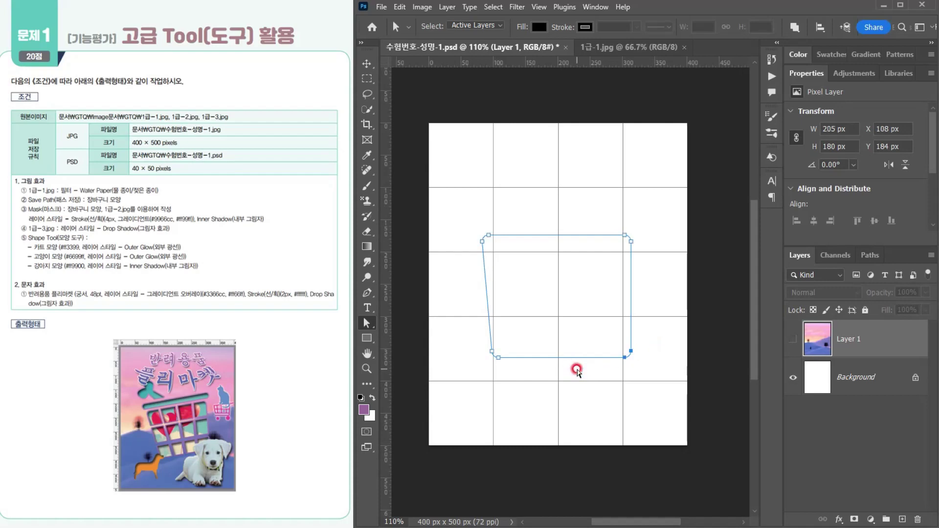
key(Left)
key(Left)
key(Left)
key(Left)
key(Left)
key(Left)
key(Left)
key(Left)
key(Left)
key(Left)
key(Left)
key(Left)
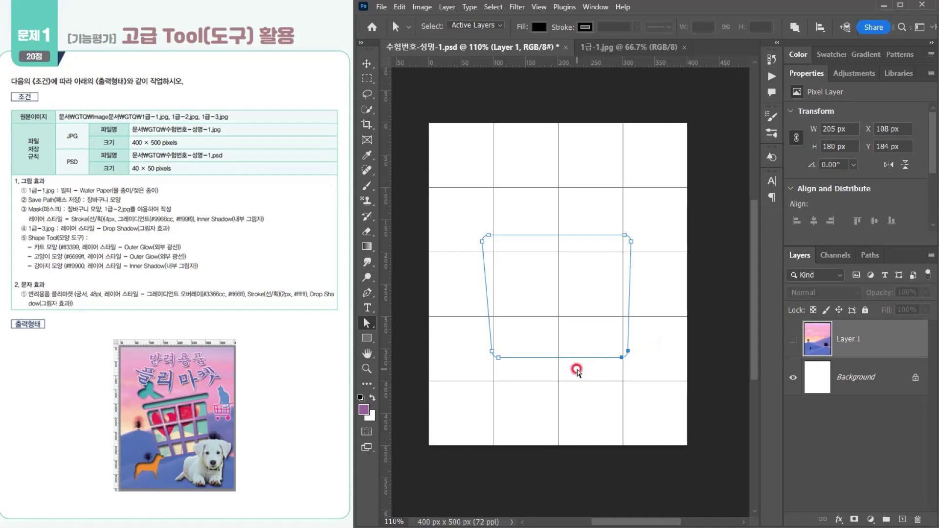
key(Left)
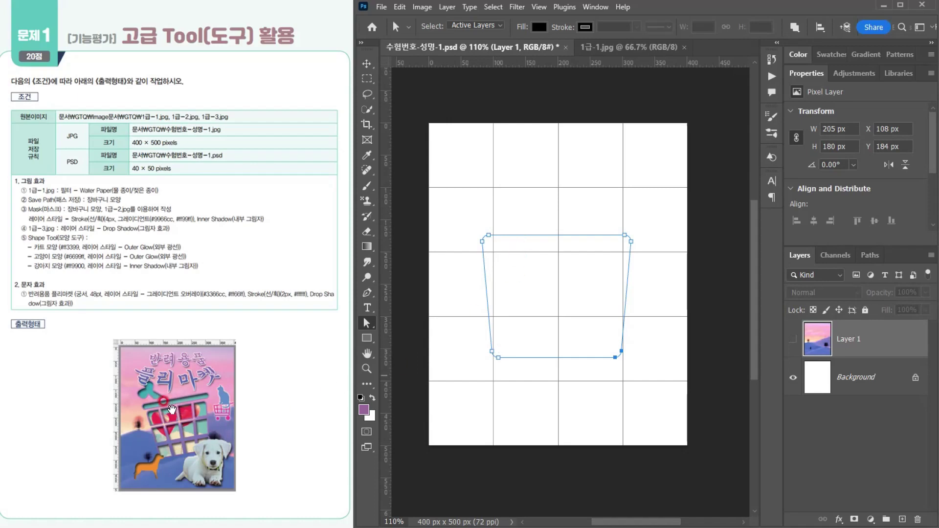
- Draw a narrow vertical rectangle path about 12 × 219 px with 0 px corner radius through the middle of the basket
click(366, 338)
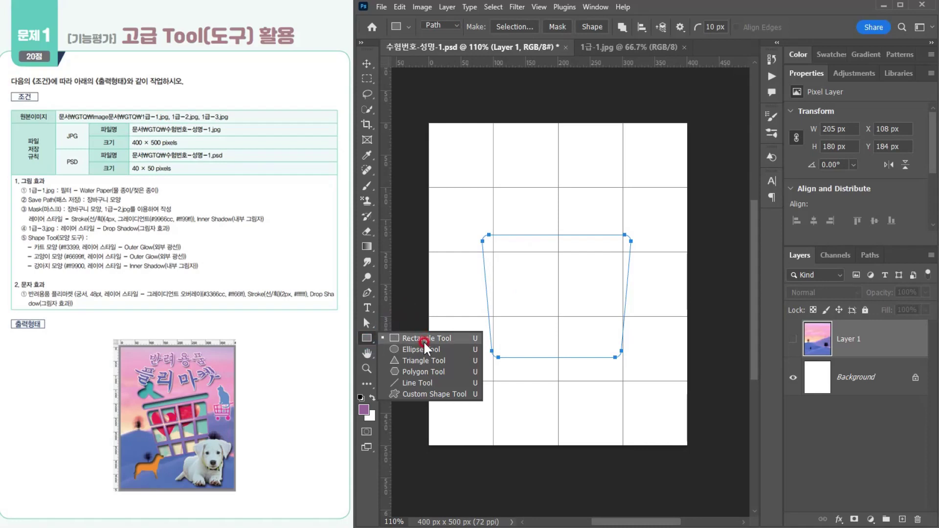
click(423, 339)
click(721, 26)
text(0)
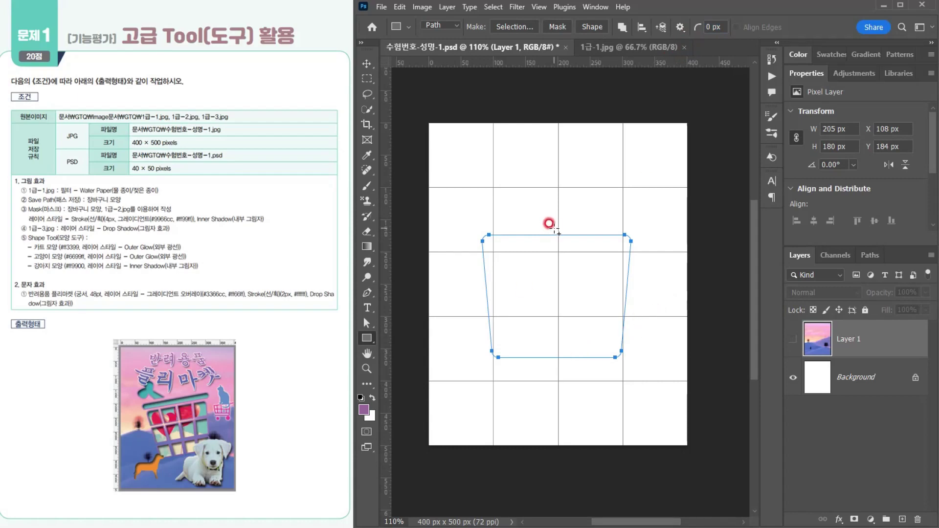
drag(558, 228, 567, 374)
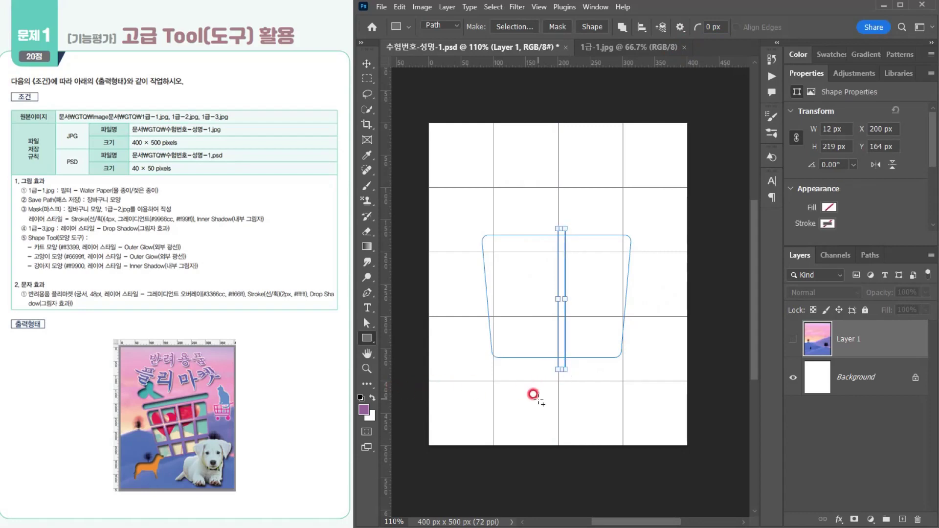
- Nudge the vertical bar 5 px left to X 195 px, centring it on the basket
click(366, 324)
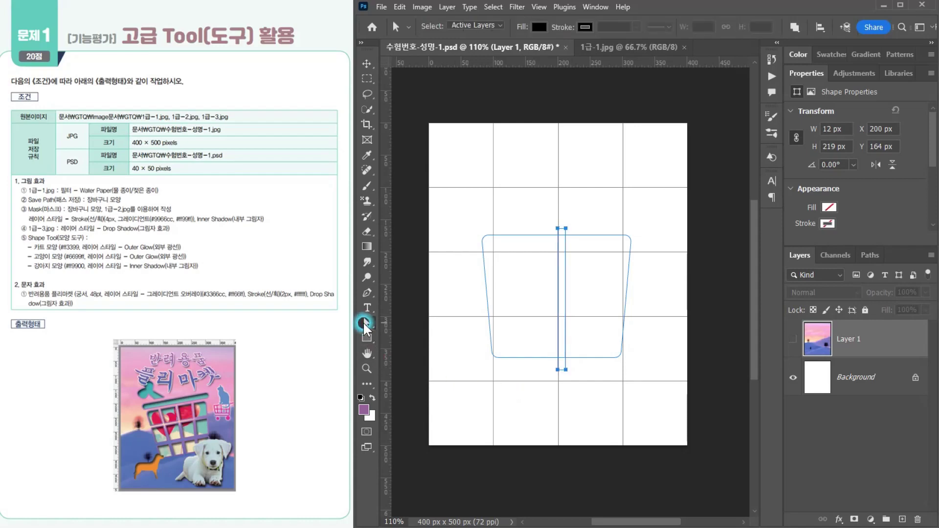
click(367, 341)
click(367, 324)
click(413, 335)
click(588, 182)
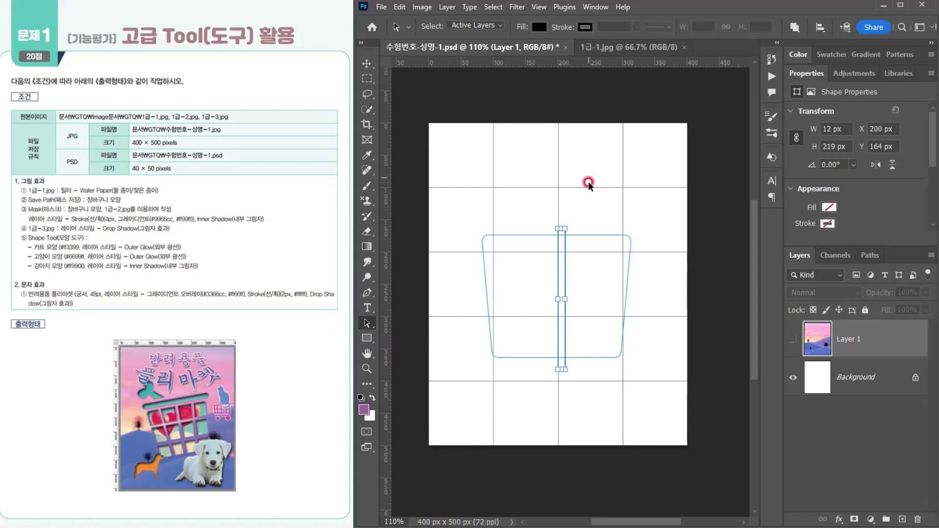
click(562, 229)
key(Left)
key(Left)
key(Left)
key(Left)
key(Left)
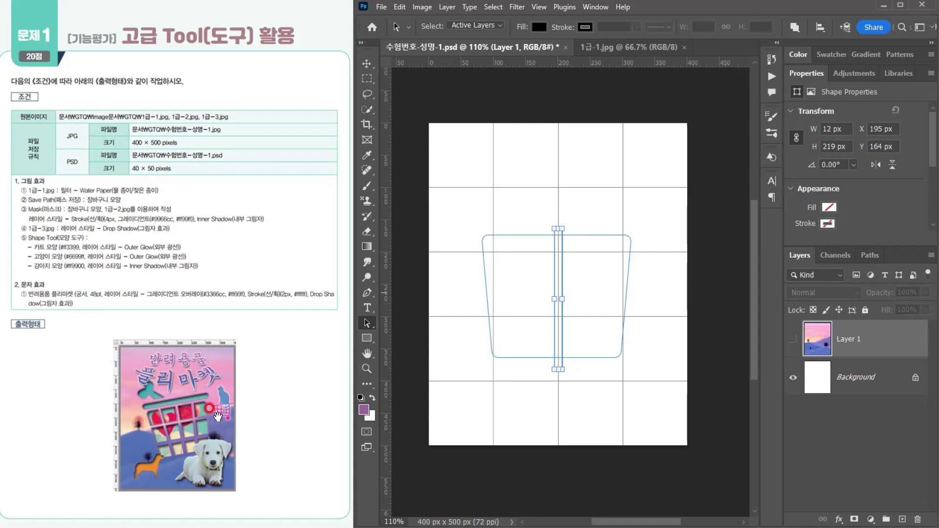
- Duplicate the vertical bar into the left half of the basket at about X 137, Y 164 px
click(597, 243)
click(561, 228)
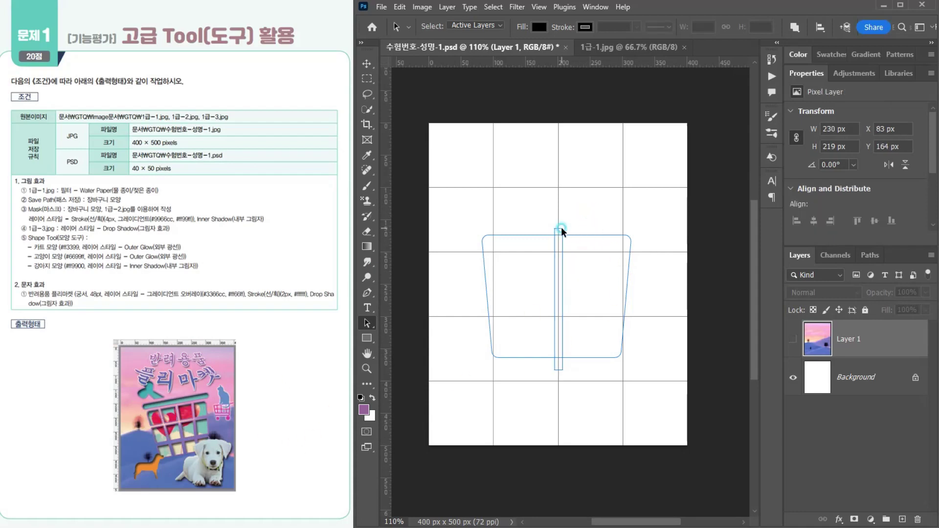
drag(556, 264, 512, 268)
- Rotate the duplicated left bar about -5.17° to follow the basket's slanted side and shift it about 5 px right
scroll(523, 236, up, 2)
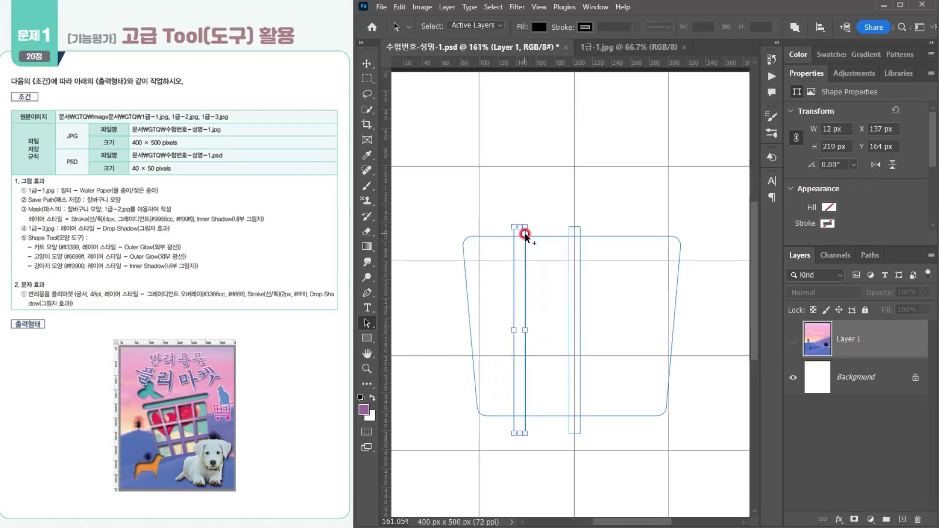
key(ctrl+t)
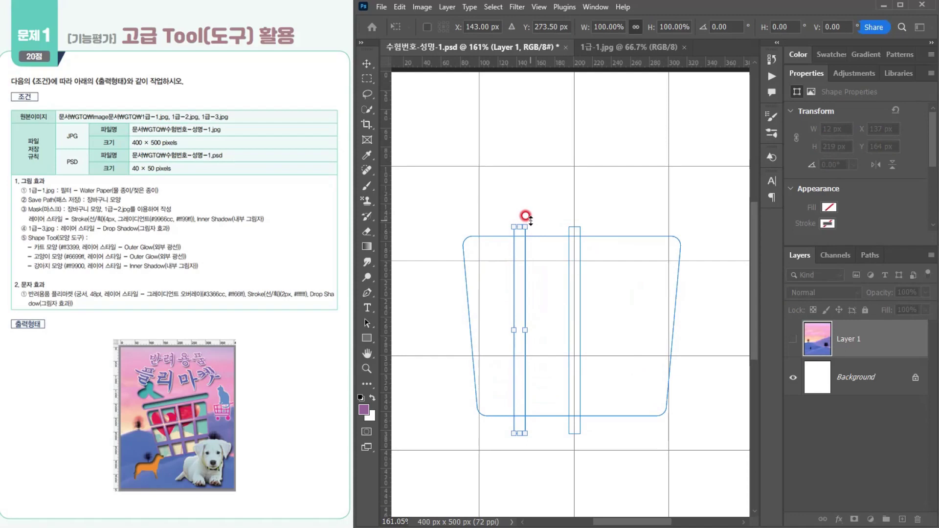
drag(533, 210, 521, 210)
drag(512, 260, 517, 260)
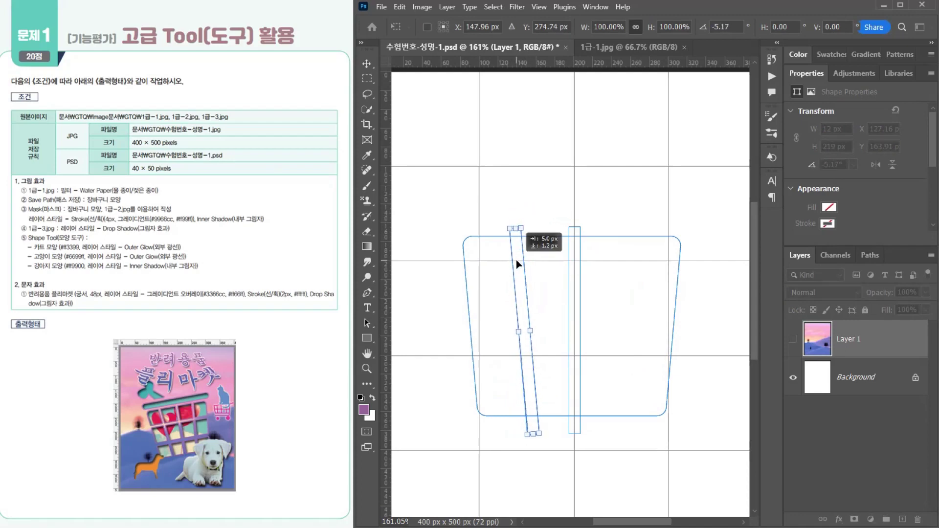
double_click(519, 261)
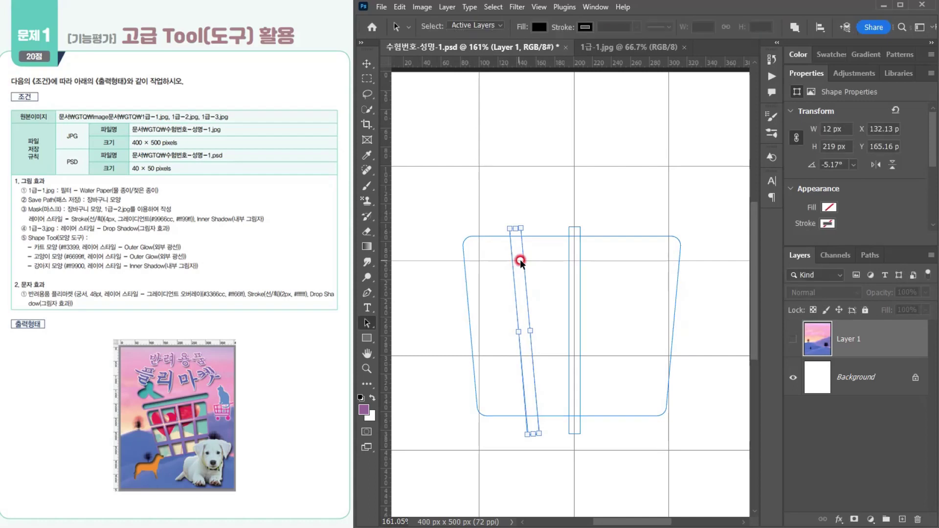
- Duplicate the slanted left bar into the right half of the basket, flip it horizontally and shift it slightly left to mirror the original
drag(526, 295, 633, 293)
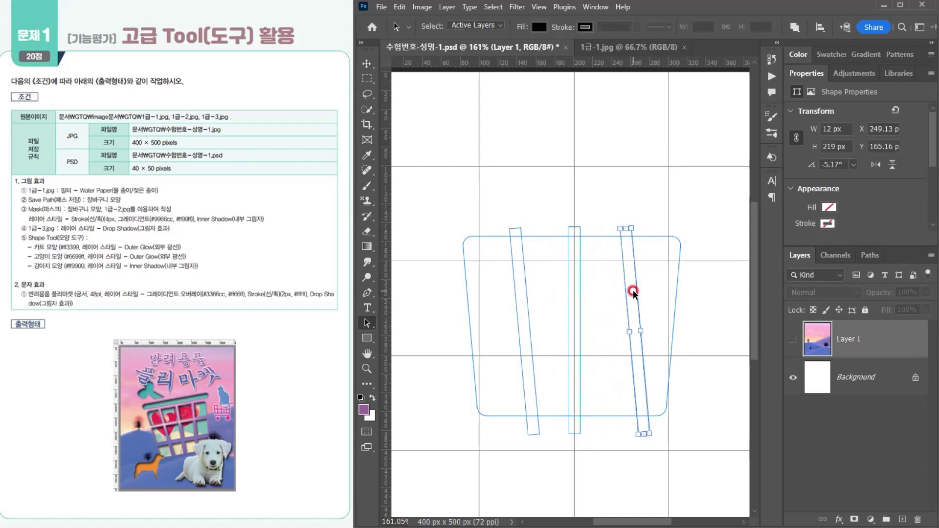
key(ctrl+t)
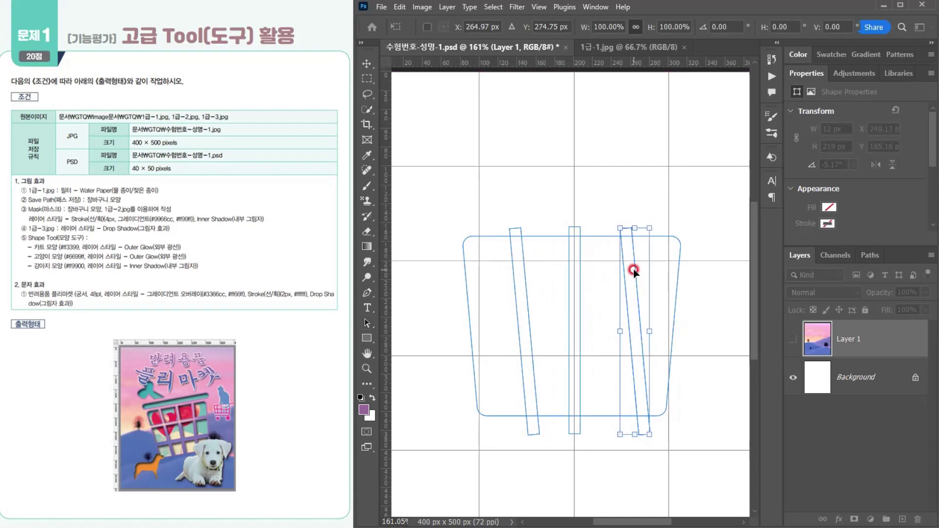
right_click(633, 269)
click(673, 502)
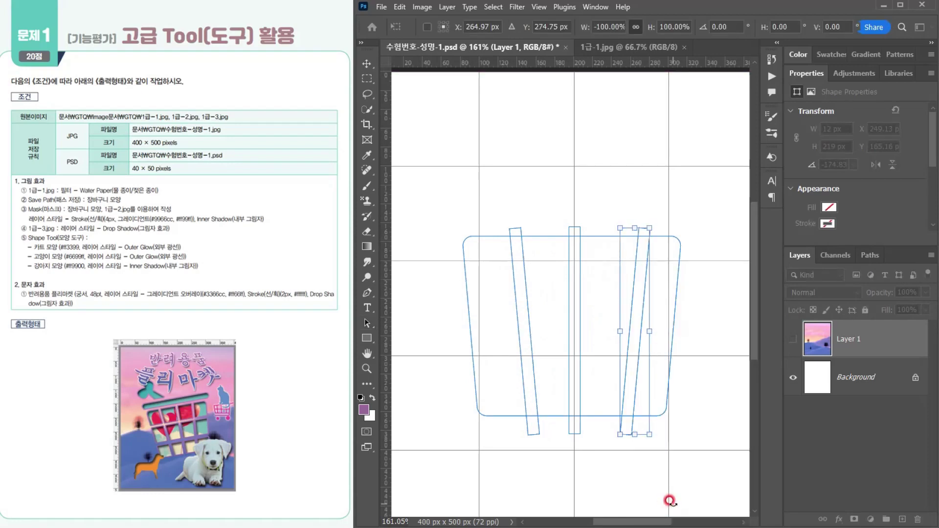
key(Return)
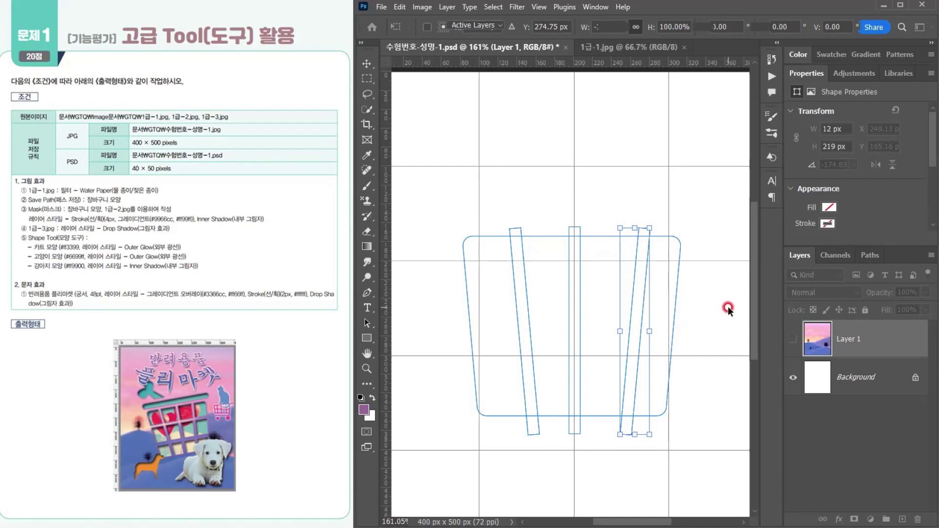
drag(640, 277, 629, 279)
- Nudge the three upright bars together 3 px down to Y 167 px
click(577, 247)
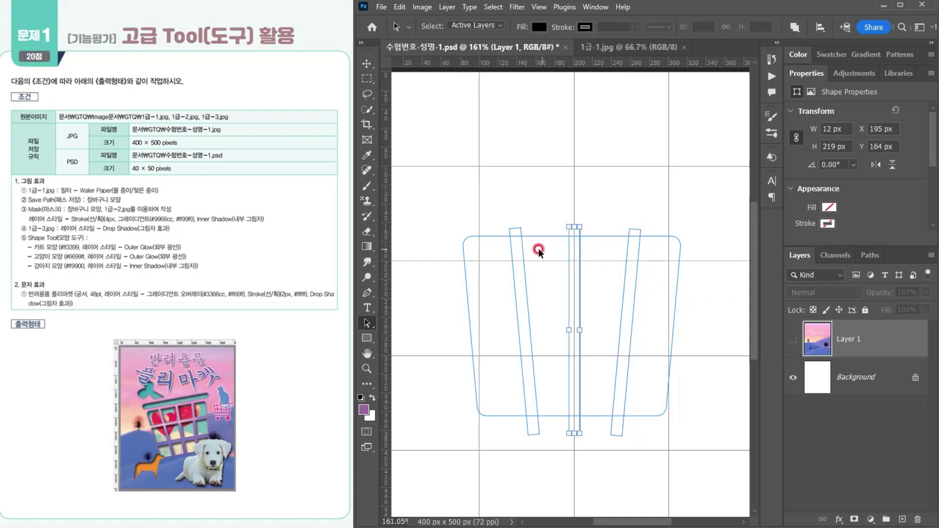
shift+click(518, 247)
shift+click(629, 250)
key(Down)
key(Down)
key(Down)
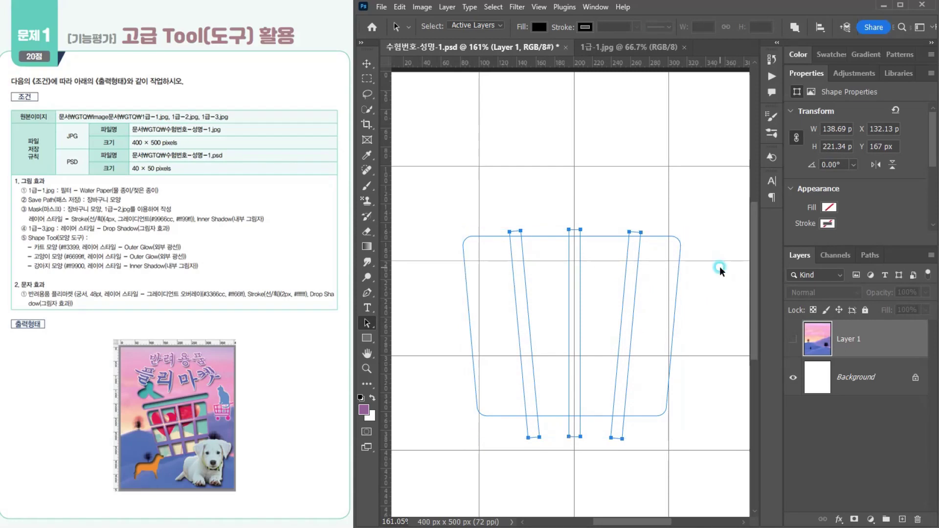
click(721, 268)
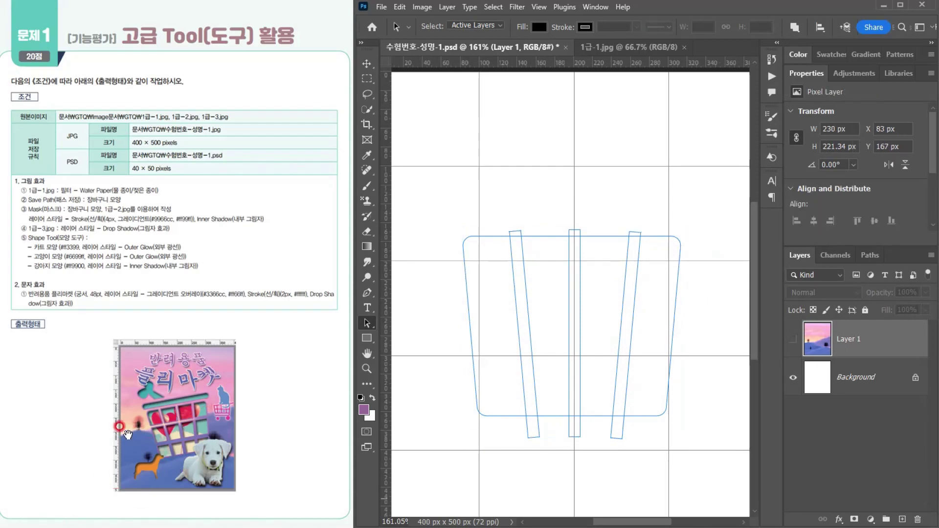
- Duplicate the middle vertical bar toward the basket's upper left and rotate the copy -90° into a horizontal bar
click(574, 244)
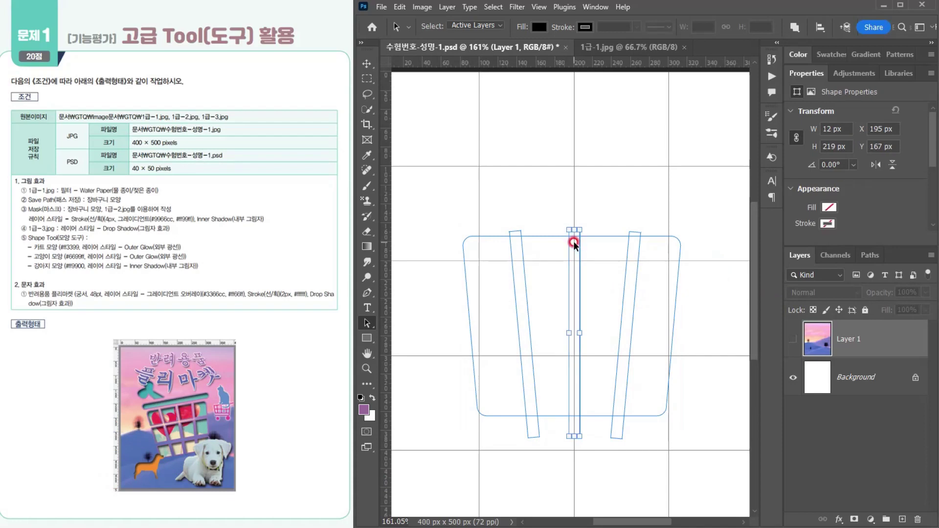
drag(574, 243, 536, 182)
key(ctrl+t)
drag(543, 147, 412, 241)
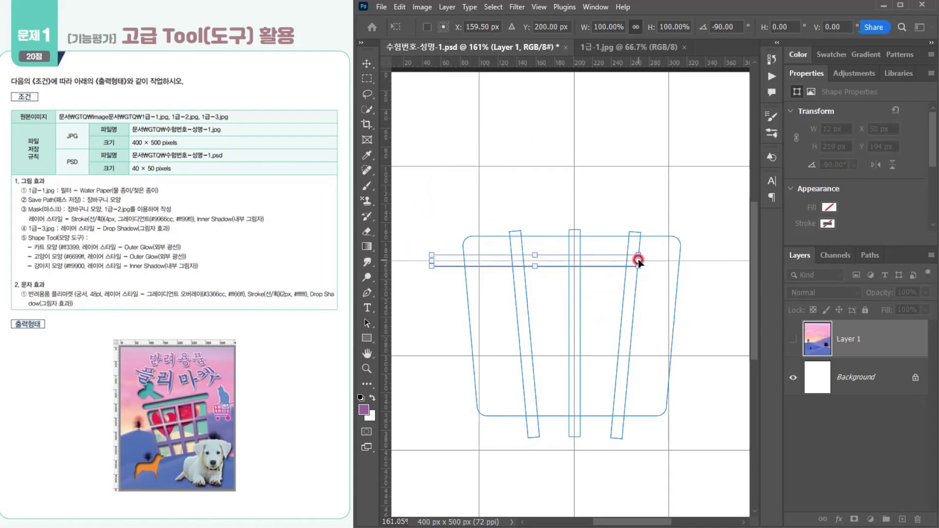
- Move the horizontal bar down across the basket and stretch it to about 264 px long and 11 px thick
drag(638, 261, 647, 325)
scroll(648, 324, up, 3)
drag(647, 320, 729, 328)
scroll(681, 348, down, 5)
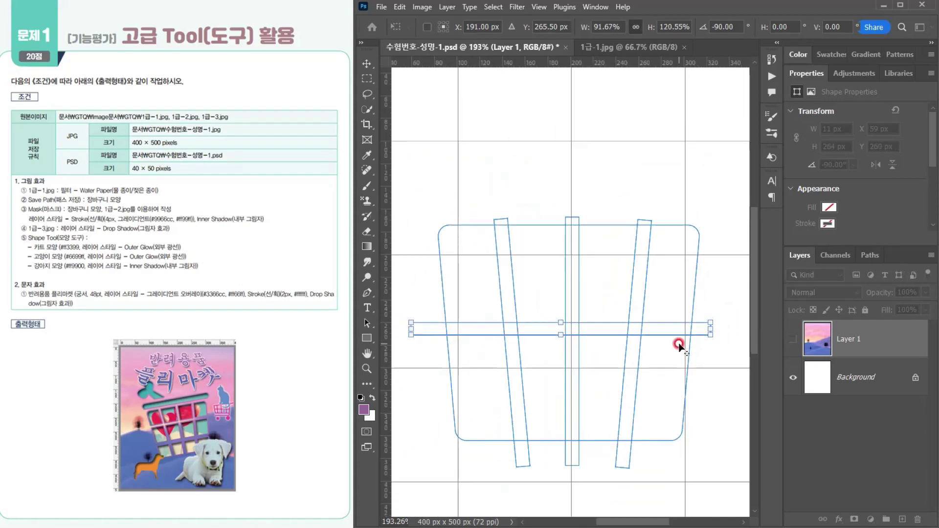
drag(621, 358, 616, 329)
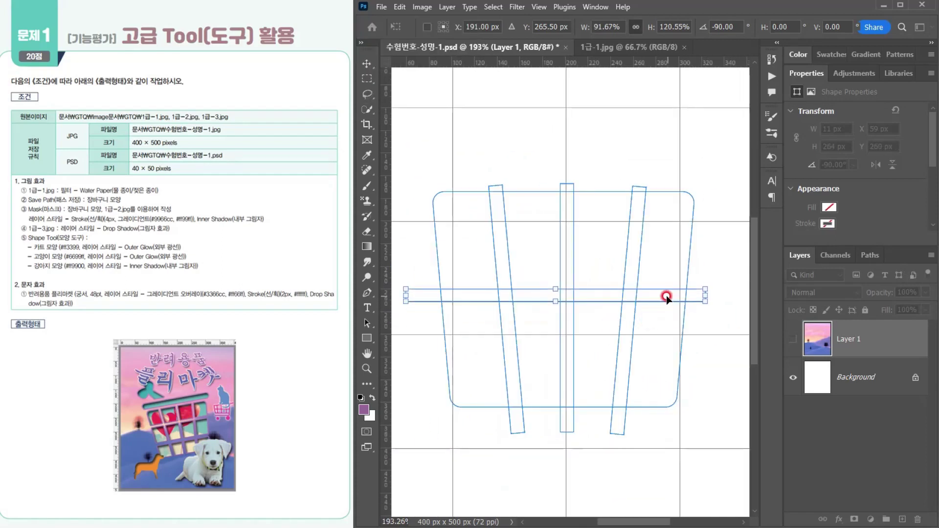
- Place the horizontal bar centred across the basket at about X 73, Y 239 px and duplicate it straight down into the lower part
drag(667, 296, 672, 359)
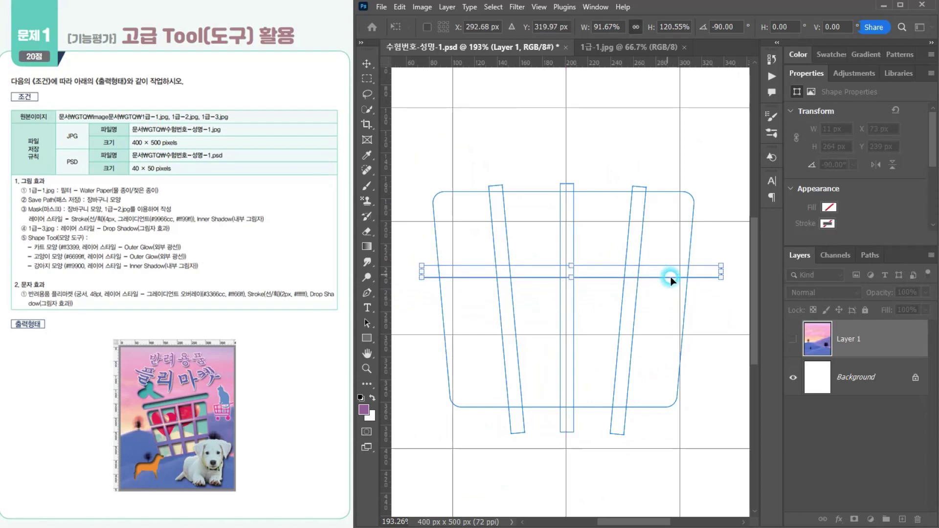
key(Return)
drag(674, 279, 662, 351)
click(724, 407)
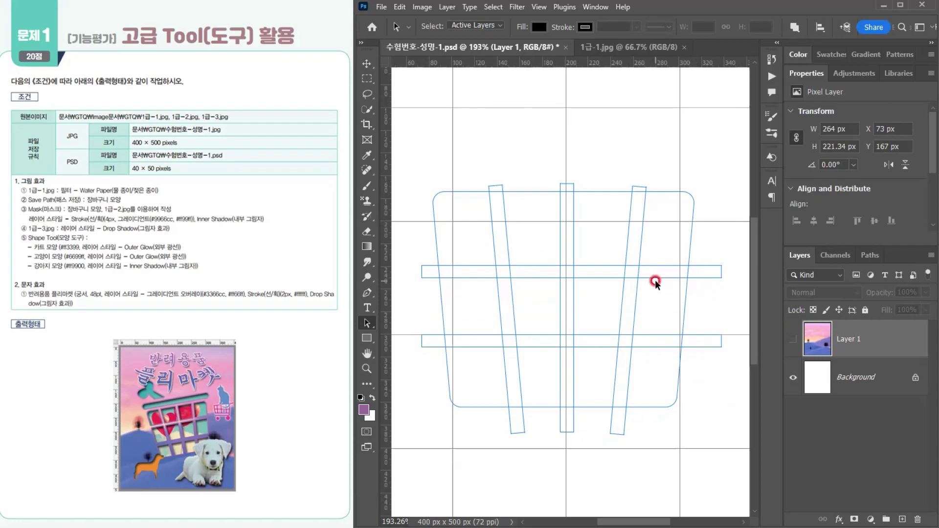
- Load the work path as a selection to check the combined basket outline, and clear the selection while keeping the path displayed
click(870, 255)
click(795, 278)
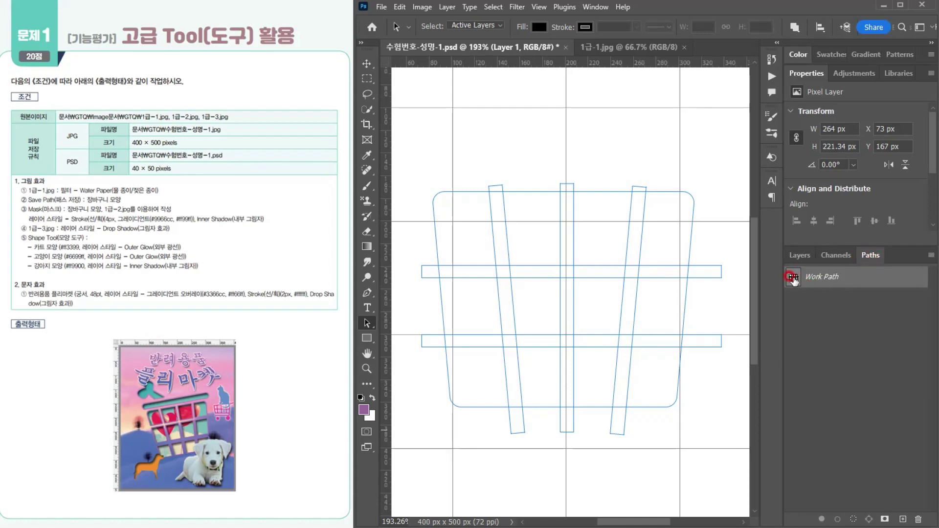
ctrl+click(793, 277)
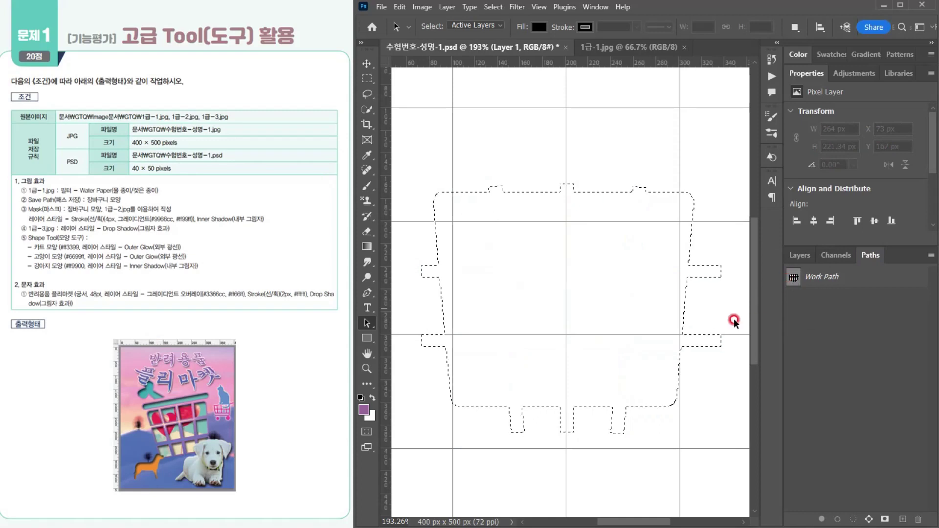
click(793, 279)
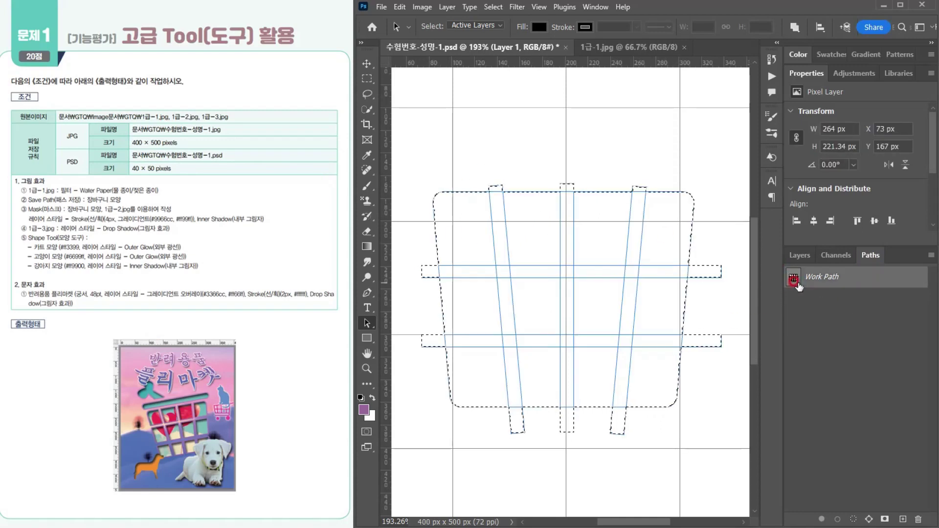
key(ctrl+d)
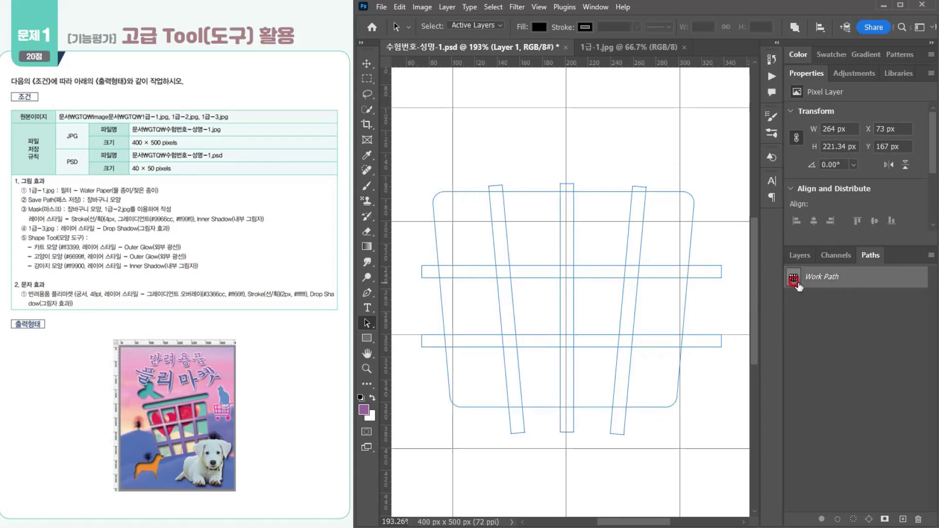
- Set all five bars crossing the basket to Subtract Front Shape
click(496, 187)
shift+click(570, 216)
shift+click(662, 272)
shift+click(464, 341)
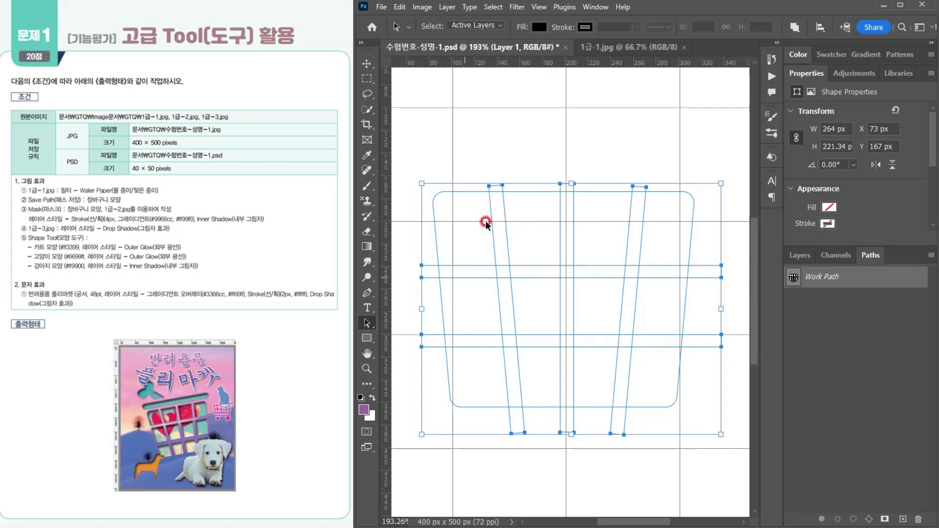
click(795, 29)
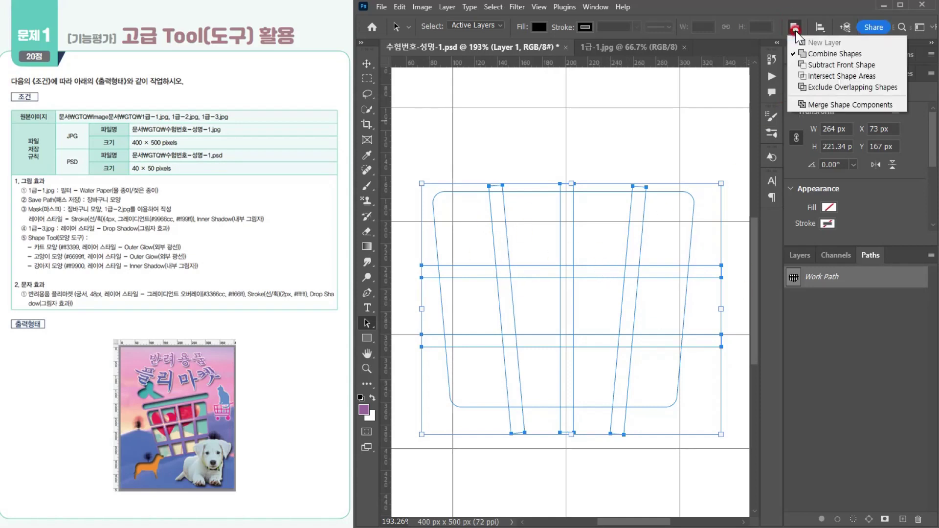
click(805, 66)
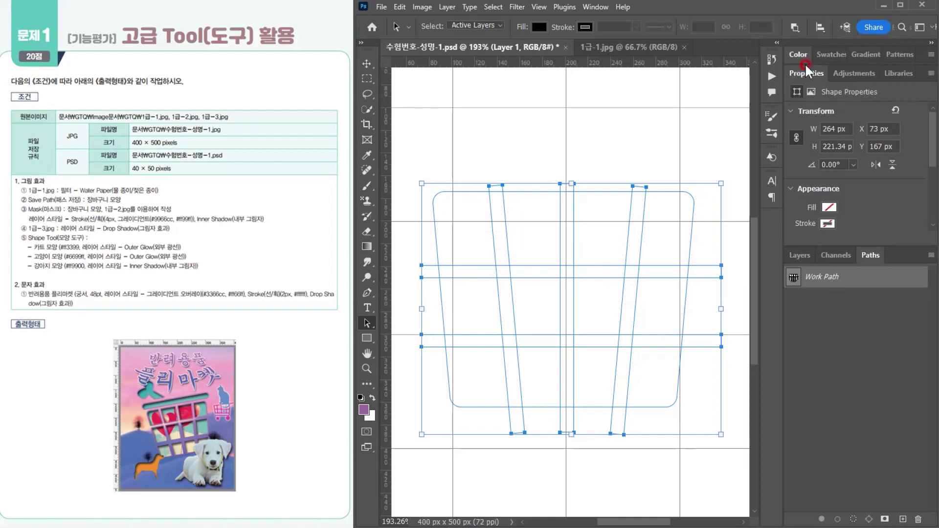
- Check the basket's cut-out cells by loading the path as a selection, and deselect and redisplay the path
click(792, 280)
ctrl+click(793, 278)
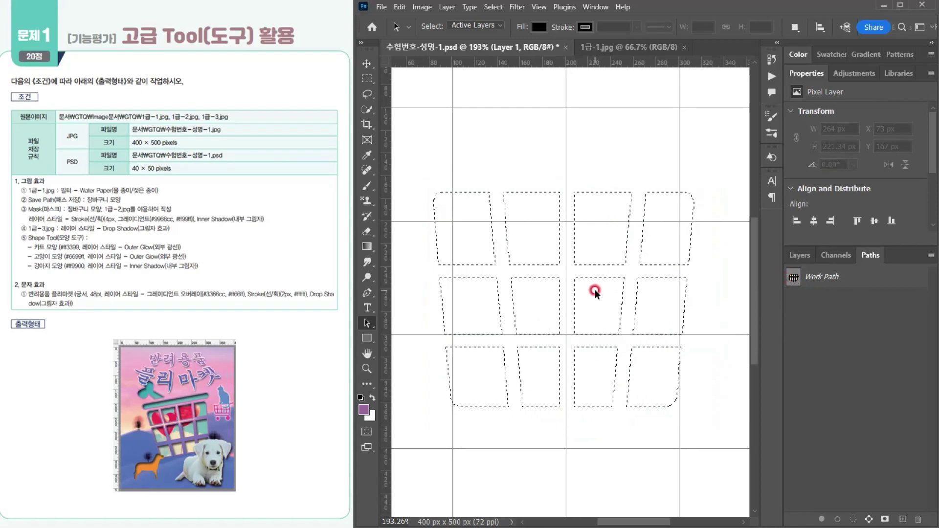
scroll(593, 289, down, 3)
drag(609, 299, 607, 331)
key(ctrl+d)
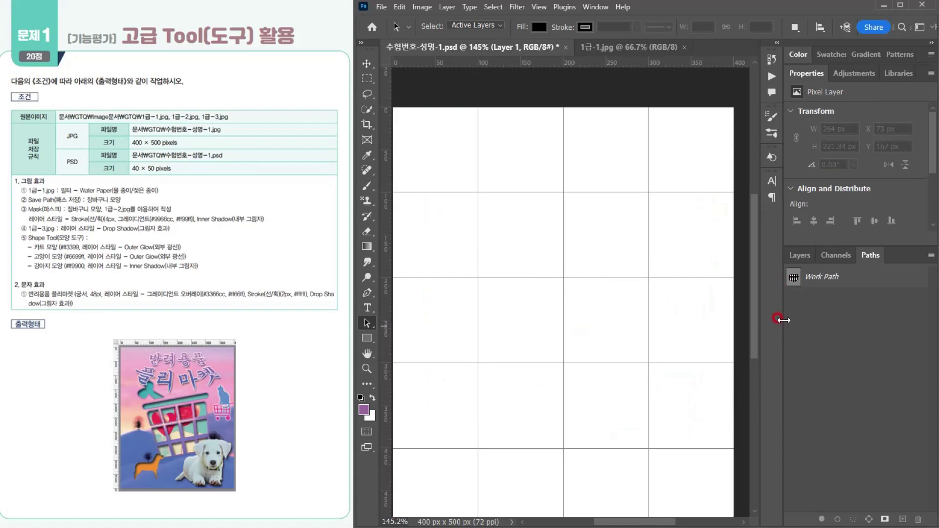
click(793, 278)
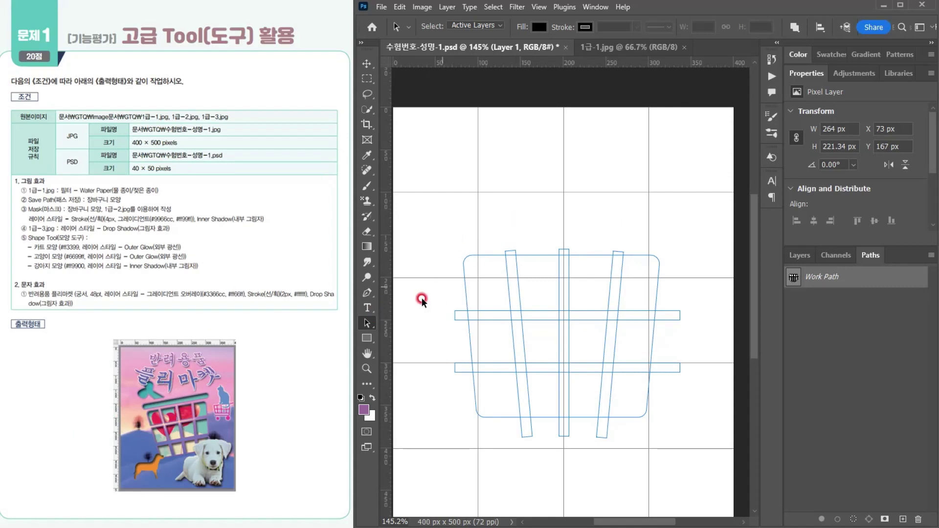
- Draw a rounded rectangle path about 250 × 15 px with 5 px corner radius above the basket at about X 75, Y 138 px
drag(369, 333, 405, 339)
click(682, 27)
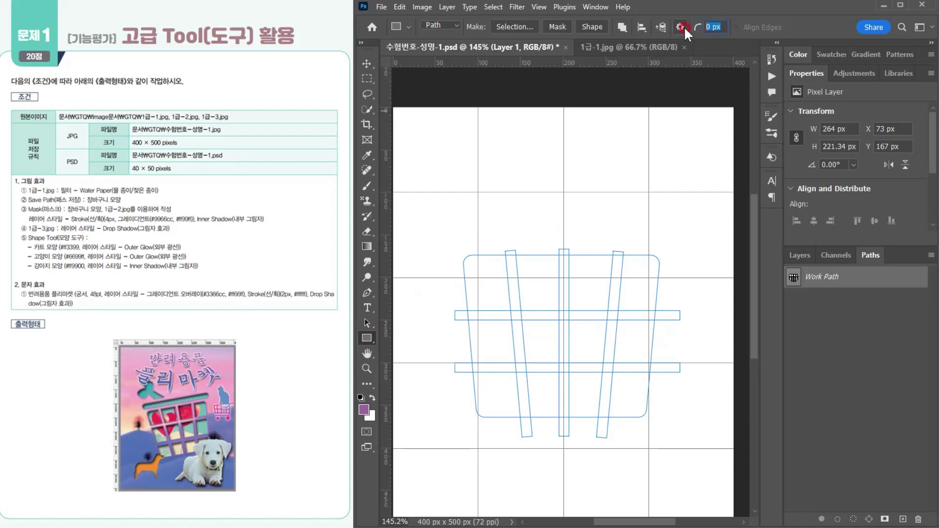
text(5)
key(Return)
drag(563, 231, 664, 232)
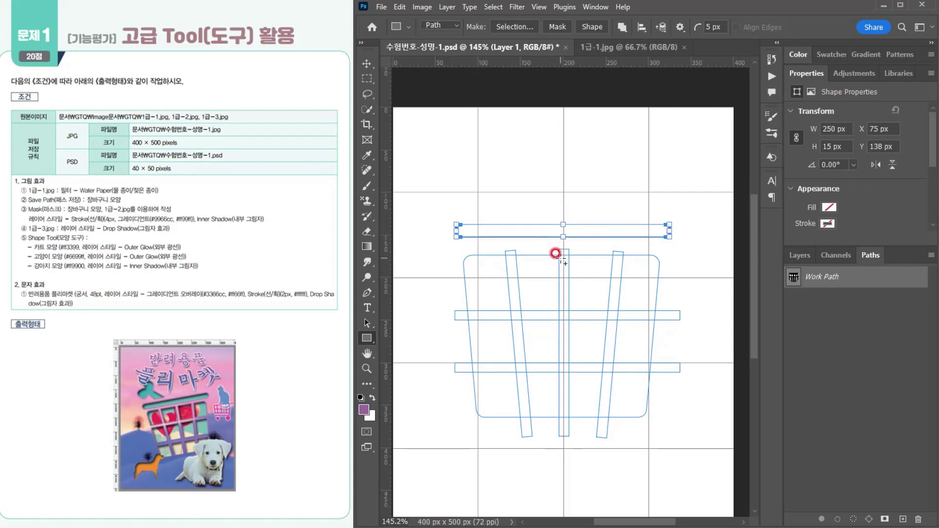
- Move the rounded rim bar straight down to Y 149 px, just above the basket body
click(367, 323)
click(592, 231)
drag(592, 230, 592, 239)
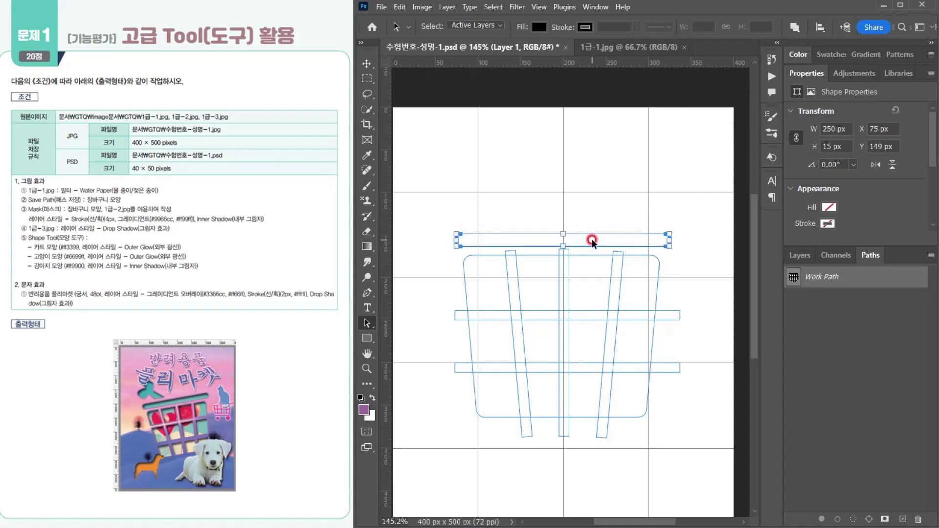
- Draw a closed ribbon-shaped handle path about 62 × 56 px above the rim's left end using the Pen tool with Combine Shapes
scroll(473, 218, up, 2)
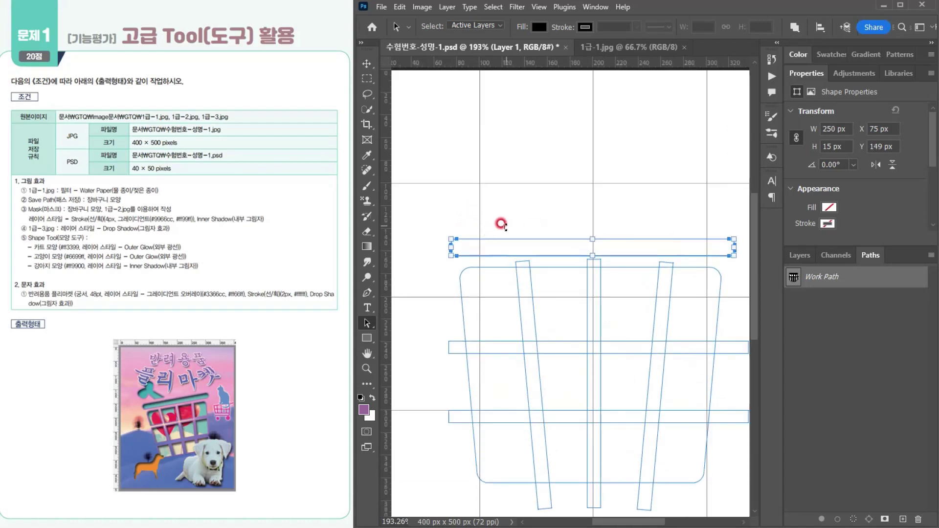
scroll(485, 216, down, 1)
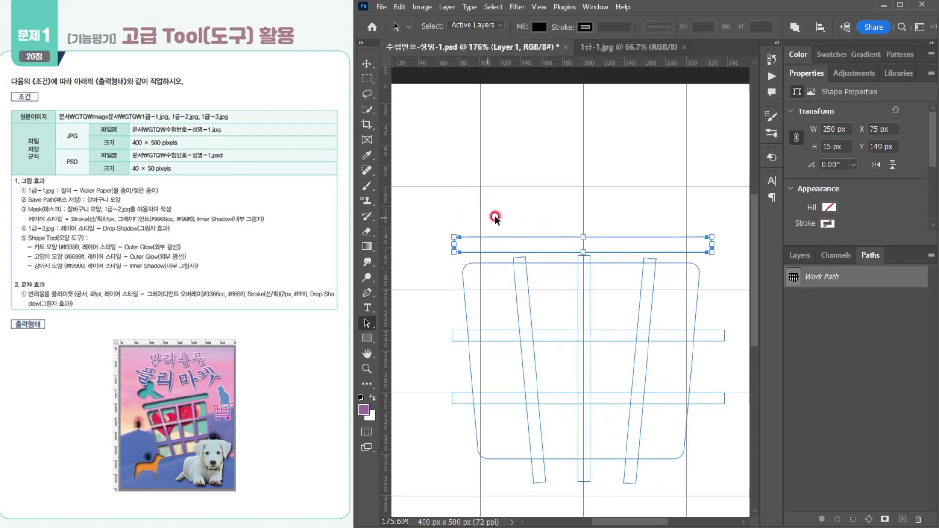
drag(496, 223, 486, 242)
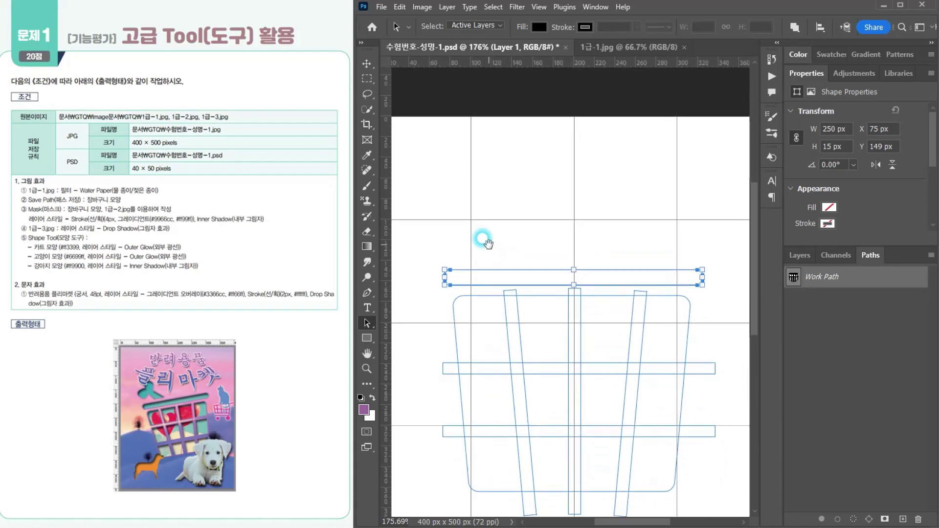
click(366, 292)
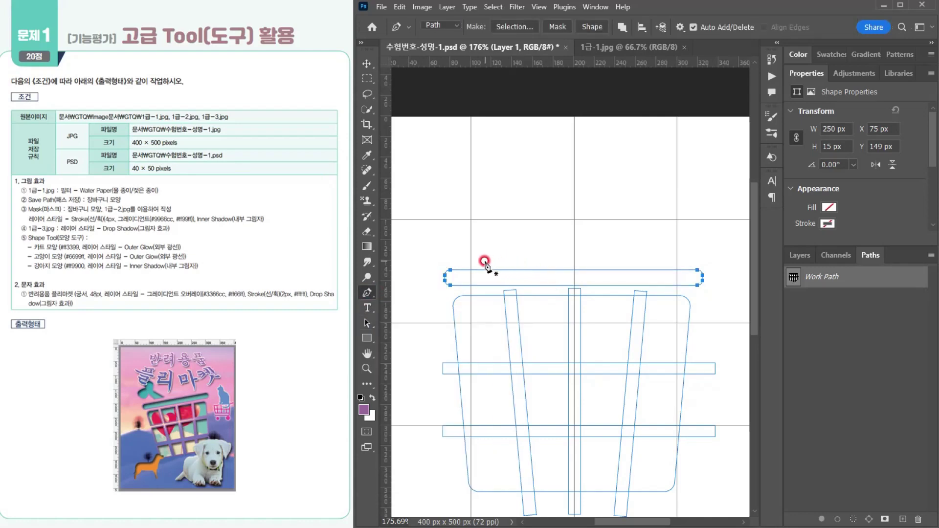
click(369, 295)
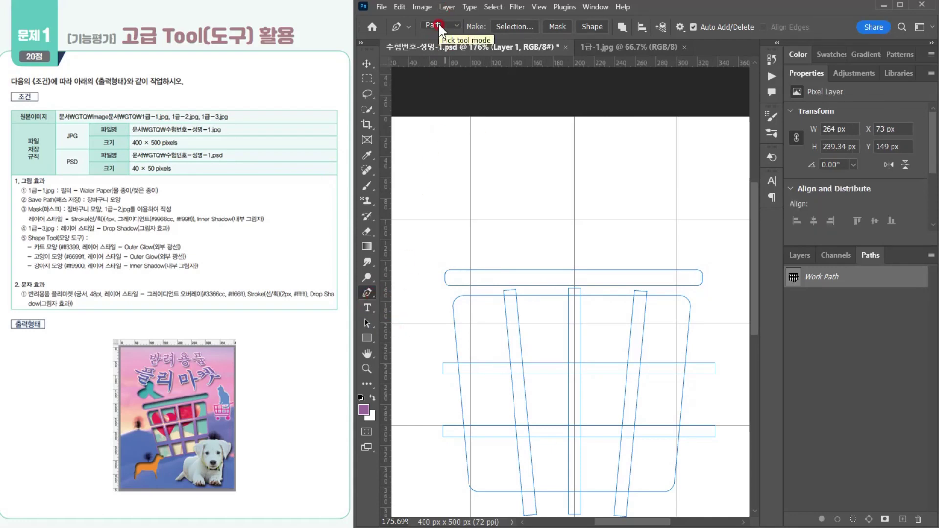
click(623, 28)
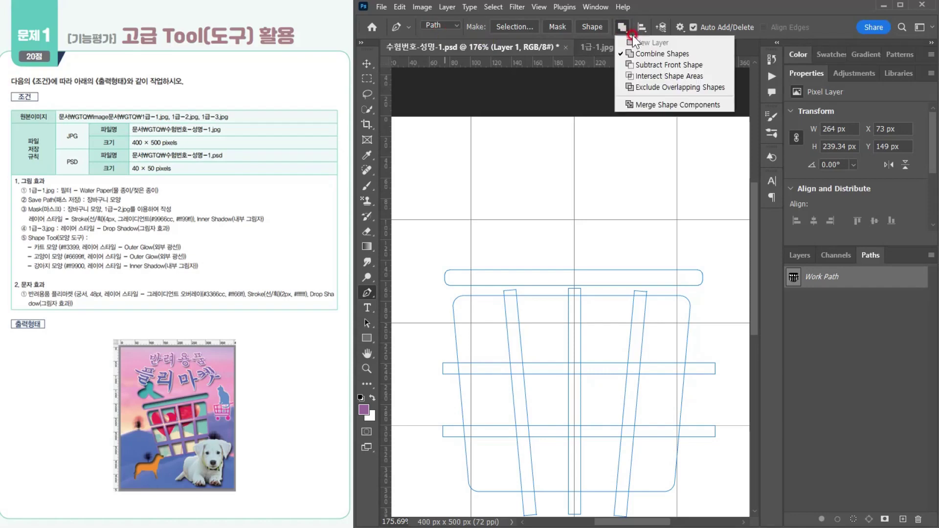
click(638, 54)
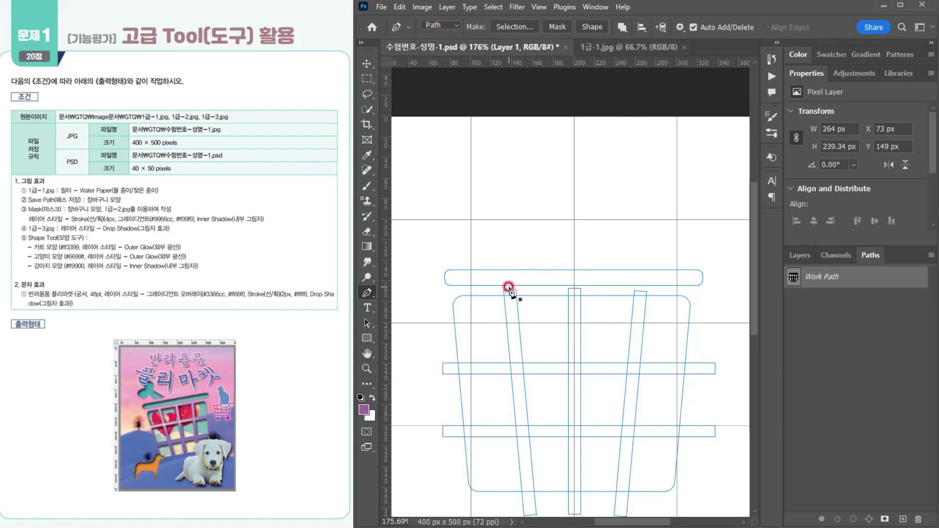
click(492, 260)
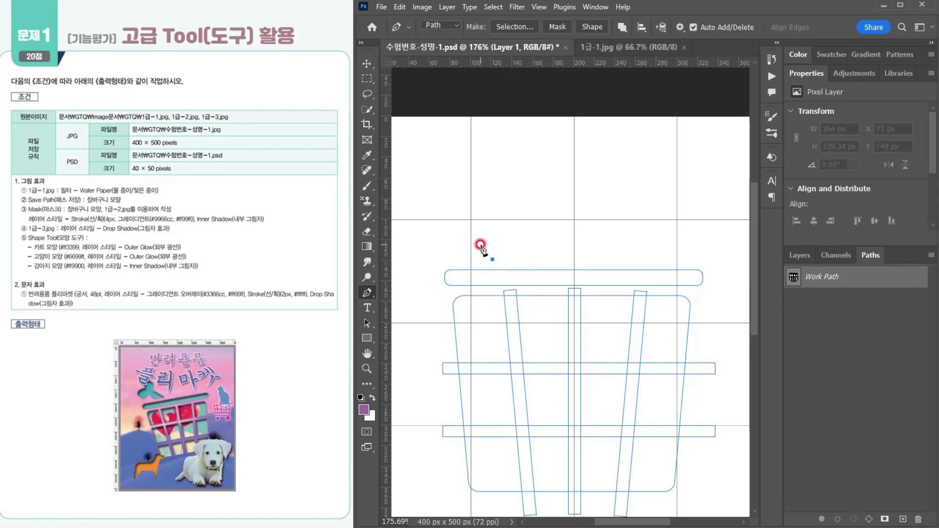
click(481, 241)
drag(458, 242, 453, 225)
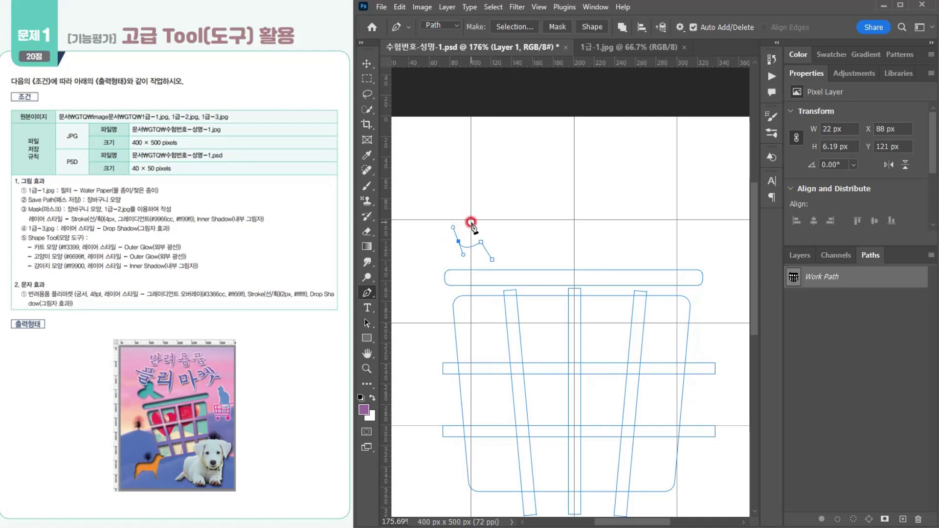
mouse_move(471, 221)
mouse_down()
mouse_move(482, 218)
mouse_move(474, 211)
mouse_move(485, 227)
mouse_move(487, 218)
mouse_up()
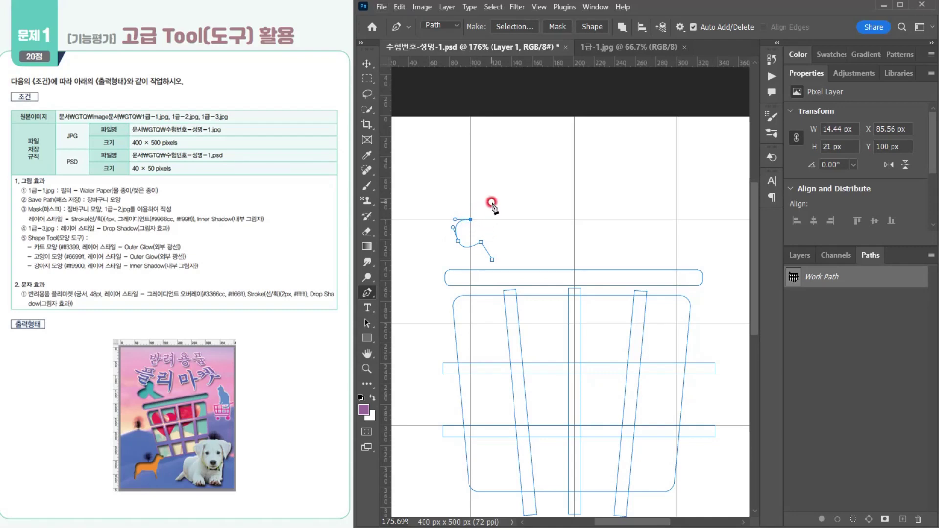
drag(492, 202, 500, 232)
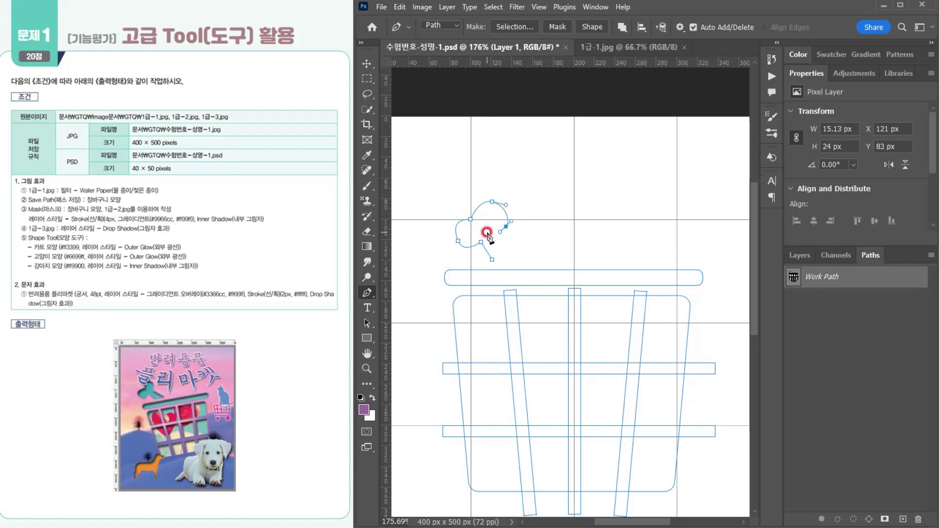
click(490, 232)
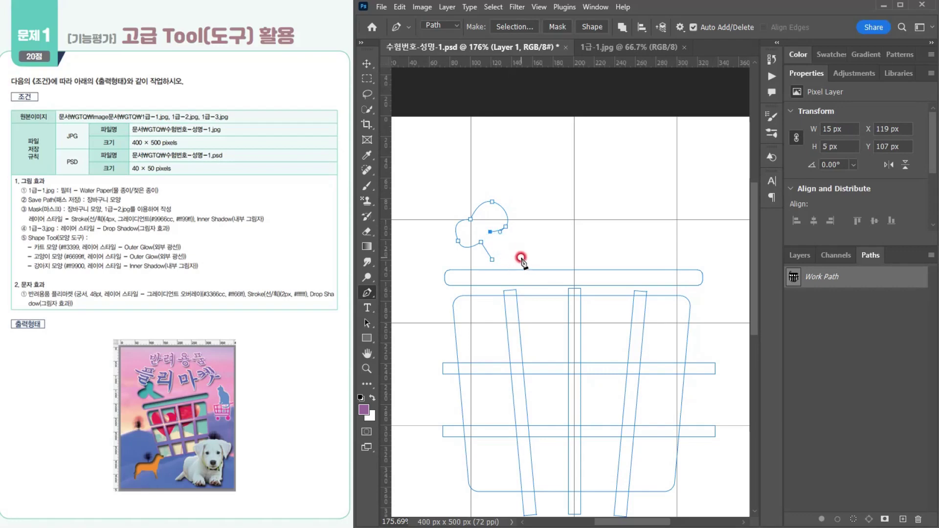
click(520, 257)
click(493, 259)
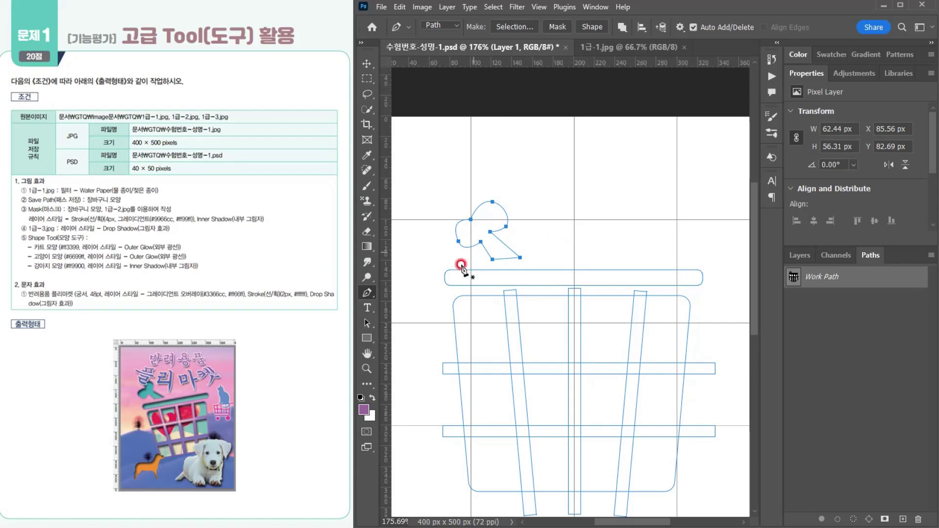
- Refine the curves of the handle's two rounded lobes by adjusting their anchor points and direction handles with Direct Selection
click(369, 324)
right_click(368, 325)
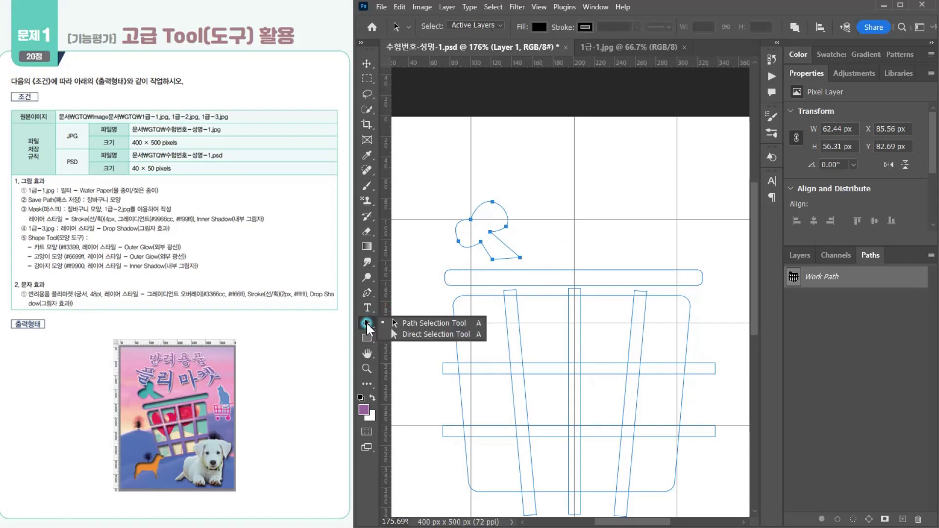
click(416, 336)
scroll(443, 226, up, 6)
click(474, 256)
drag(472, 255, 460, 258)
drag(494, 216, 499, 225)
drag(556, 228, 557, 223)
drag(564, 209, 561, 206)
scroll(567, 240, down, 4)
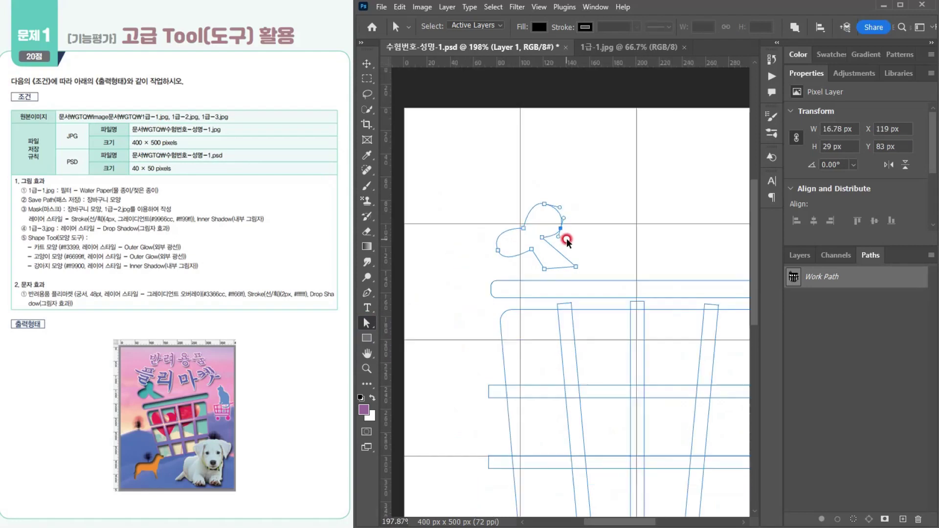
scroll(566, 240, down, 4)
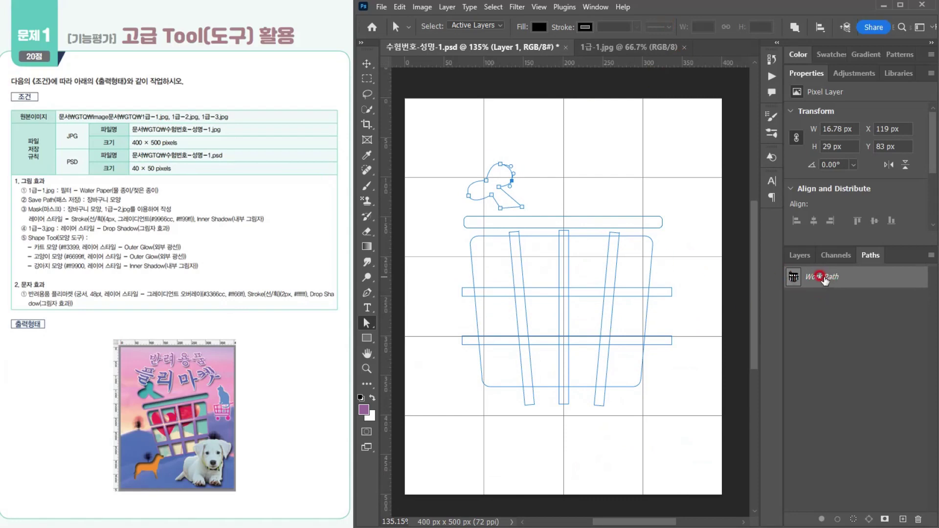
- Save the work path under the name 장바구니 모양
double_click(825, 281)
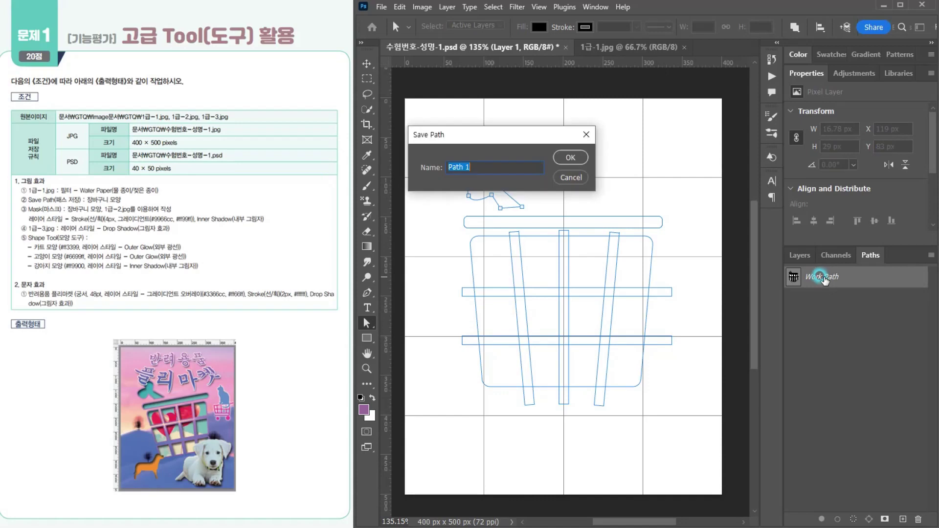
text(장바구니 모양)
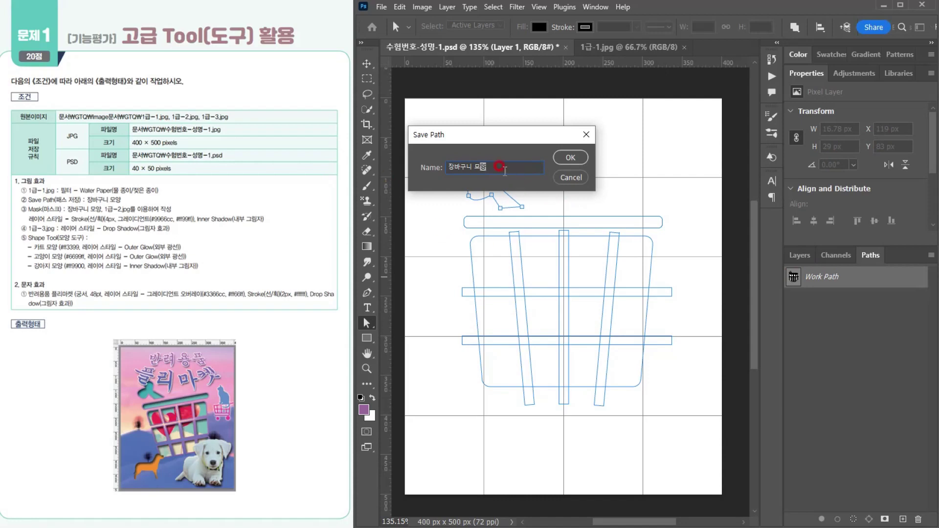
drag(443, 166, 520, 168)
click(570, 158)
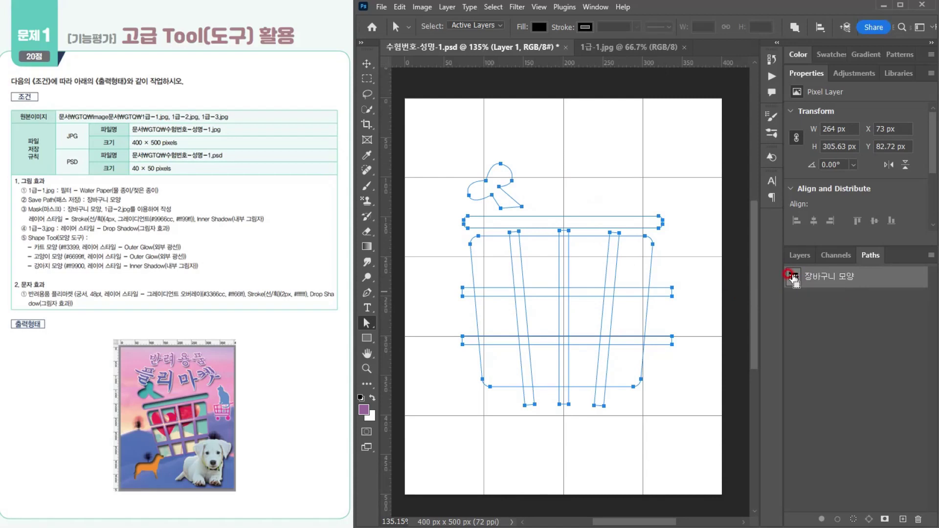
- Check the complete basket silhouette by loading the saved path as a selection, then deselect and redisplay the path
ctrl+click(793, 276)
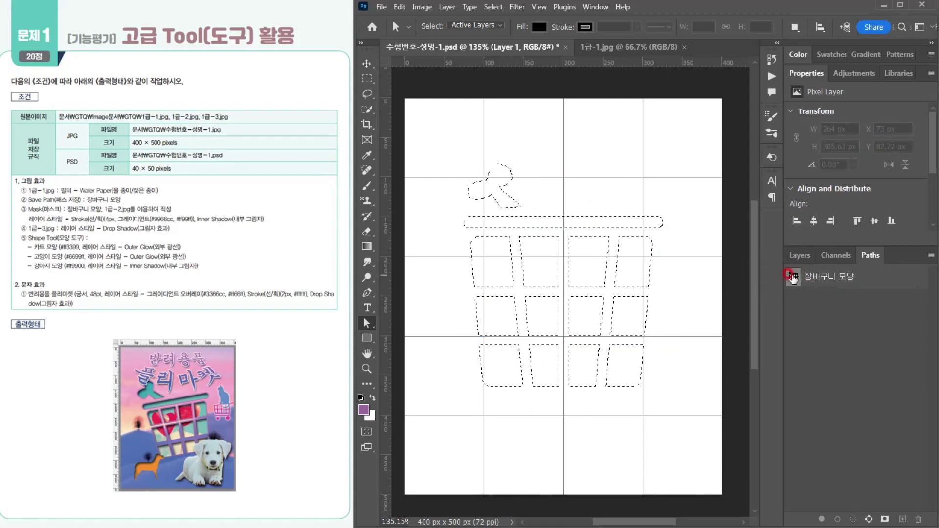
key(ctrl+d)
click(793, 277)
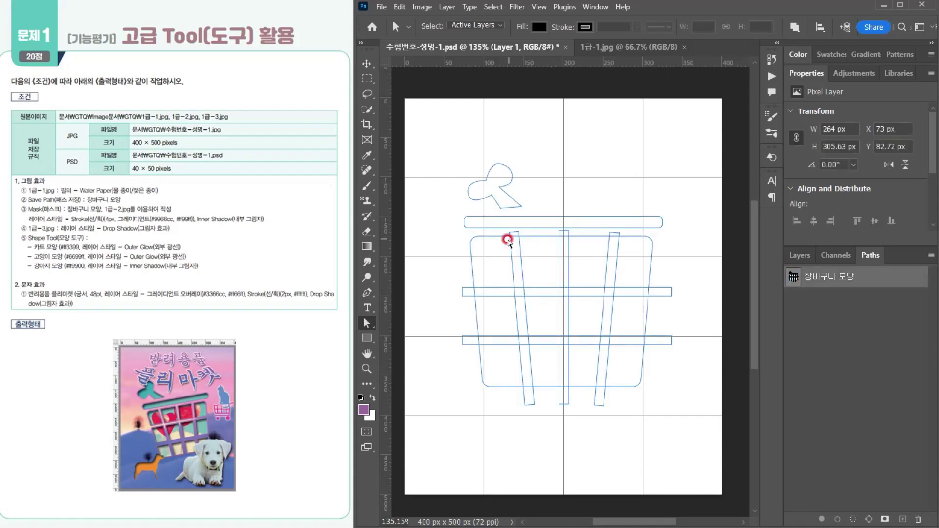
- Rotate the whole basket path by about -11.06° and move its center to about X 200, Y 244 px
right_click(367, 323)
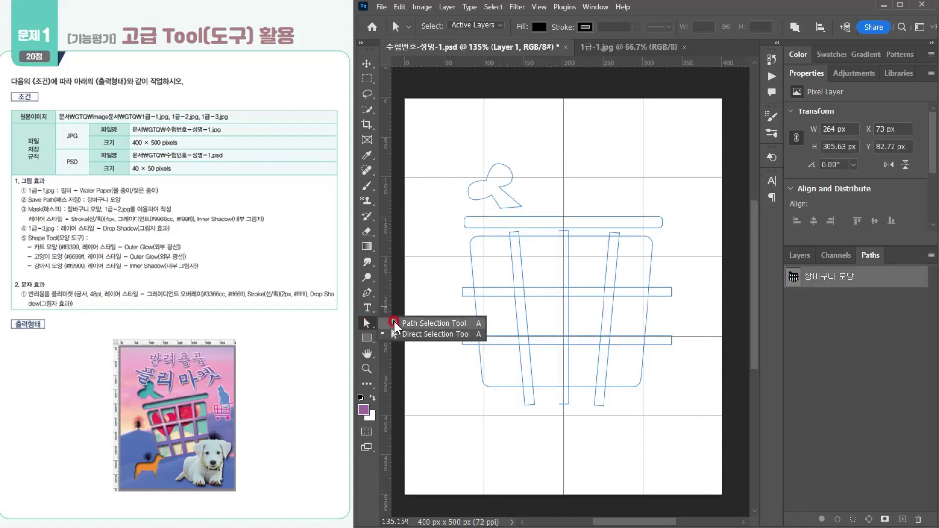
click(430, 324)
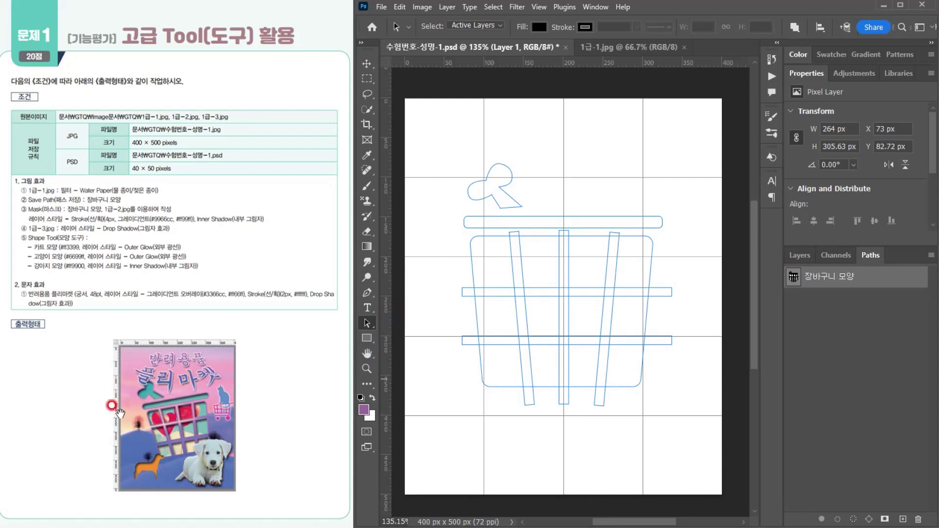
drag(479, 150, 680, 426)
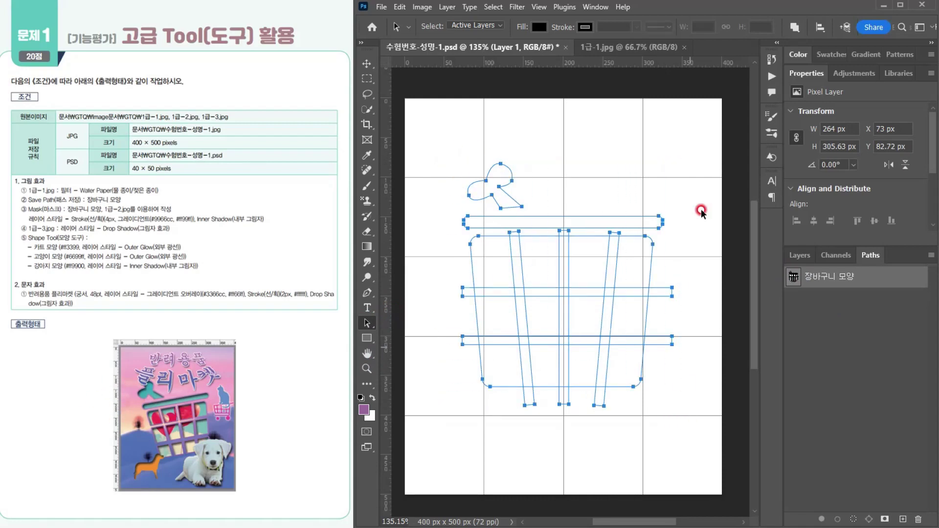
key(ctrl+t)
drag(677, 160, 649, 146)
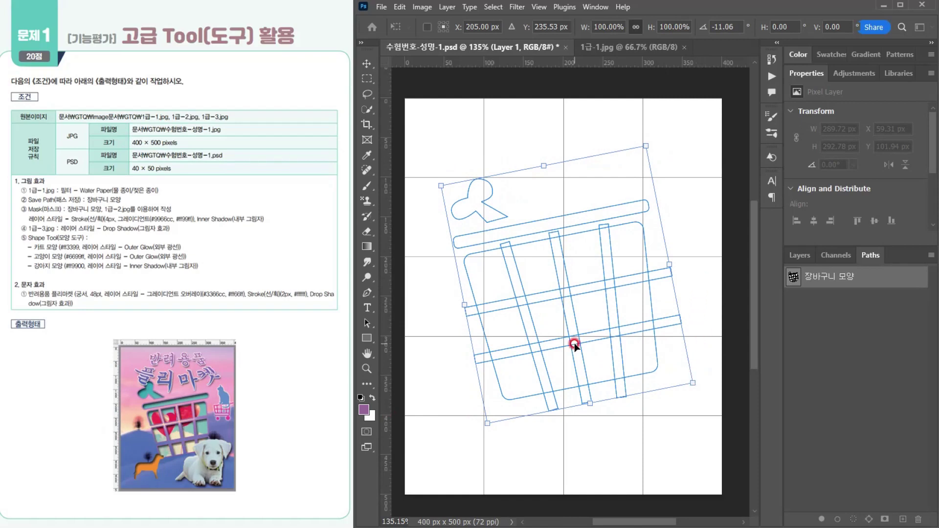
drag(574, 345, 577, 354)
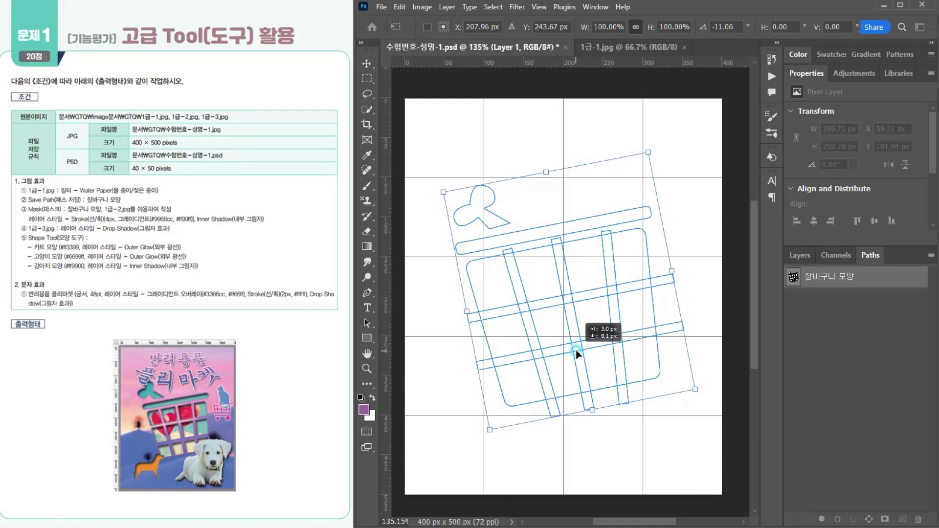
drag(577, 353, 572, 355)
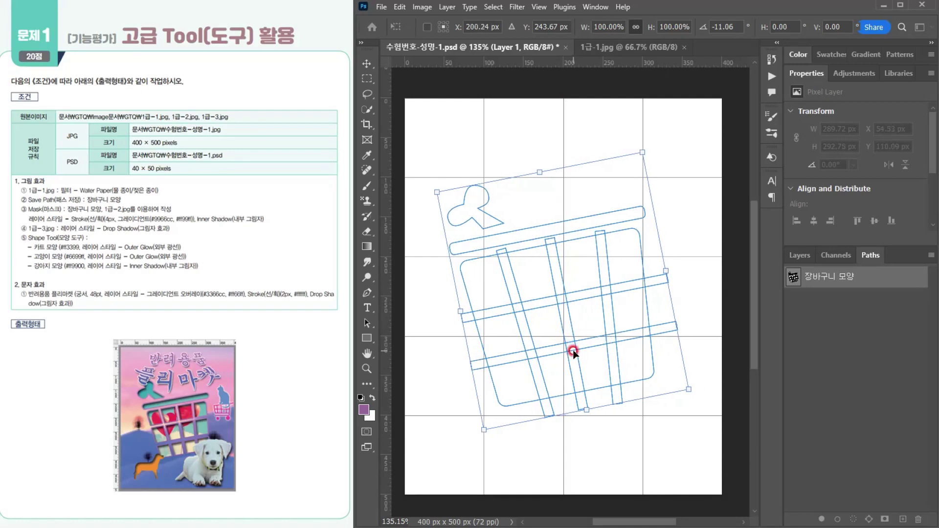
key(Return)
key(a)
- Fill the basket path's selection with the purple foreground color on a new layer above Layer 1, and deselect
ctrl+click(793, 277)
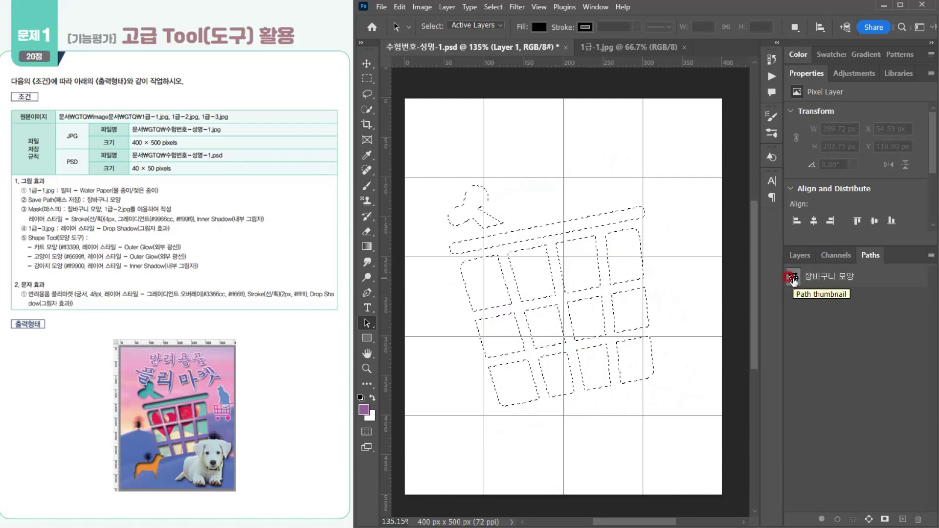
click(800, 255)
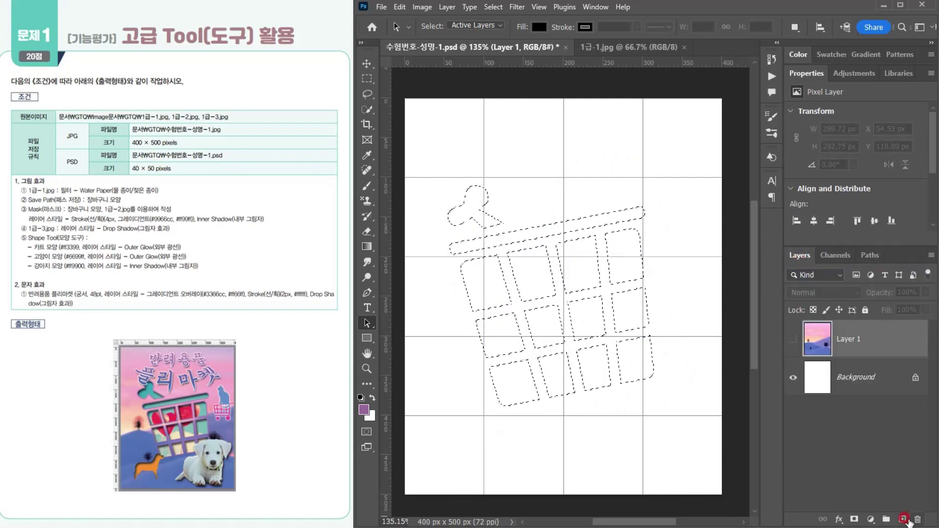
click(902, 520)
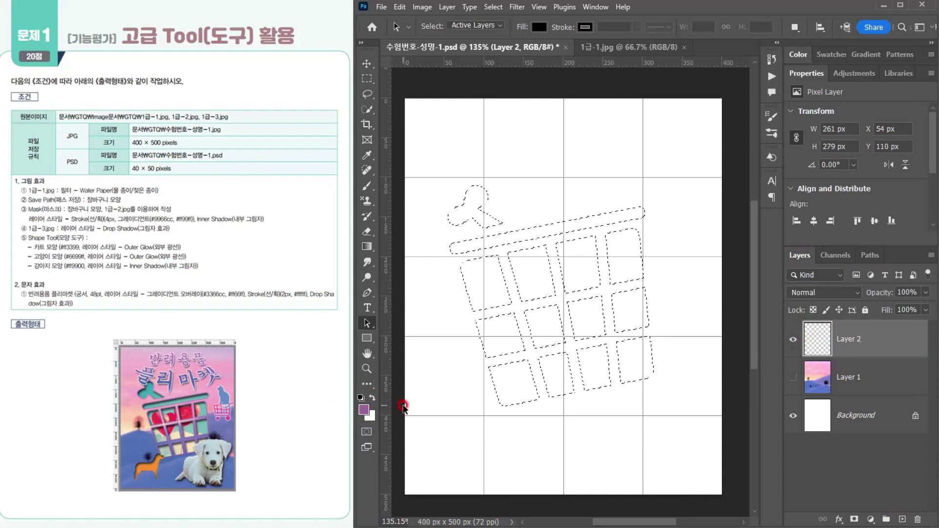
key(alt+BackSpace)
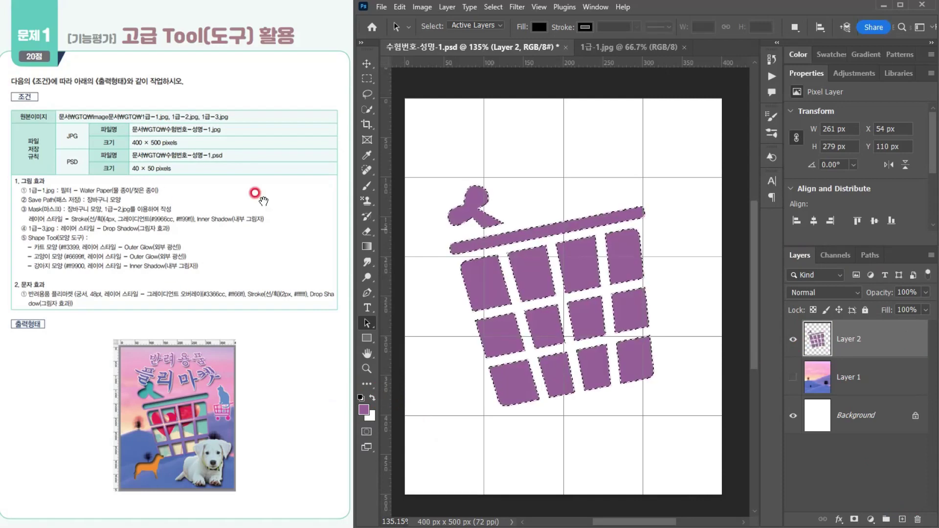
key(ctrl+d)
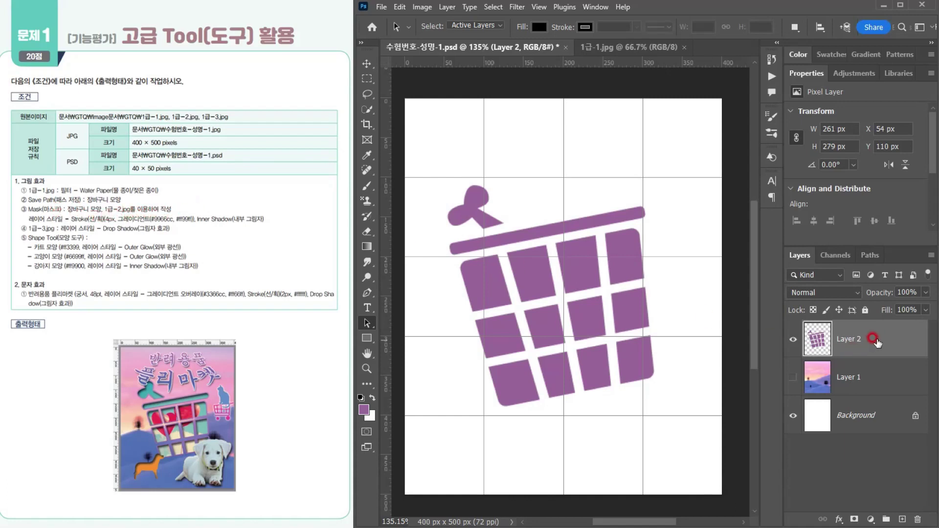
- Add a Stroke layer style to the basket layer with size 4 px, keeping the Outside position
click(875, 339)
click(840, 520)
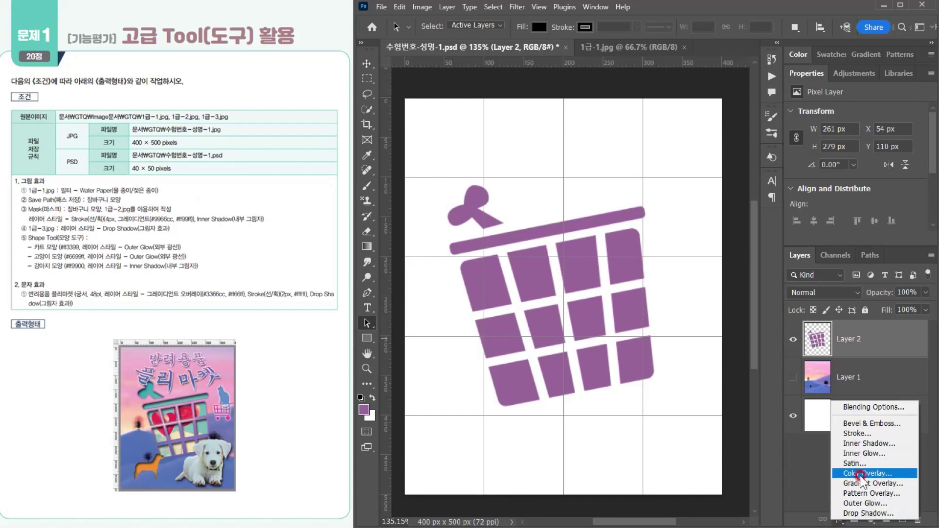
click(851, 434)
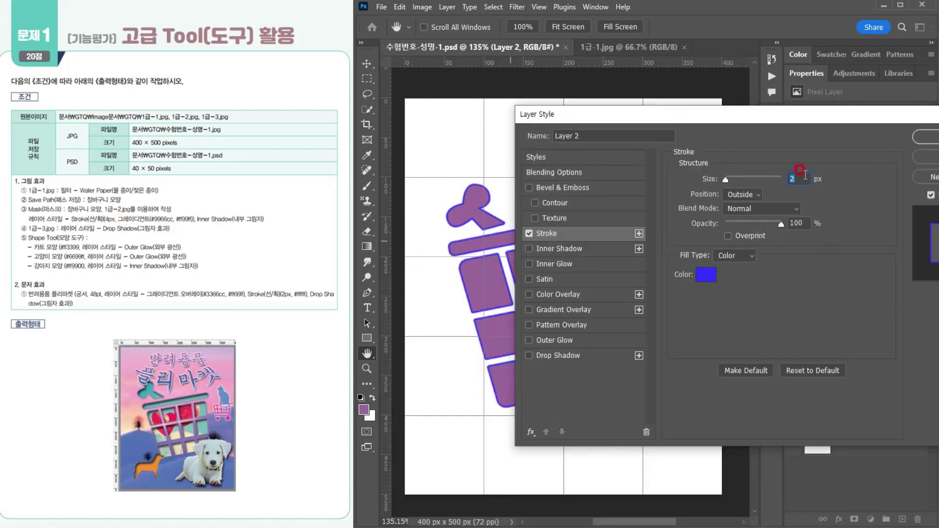
text(4)
click(739, 208)
click(738, 194)
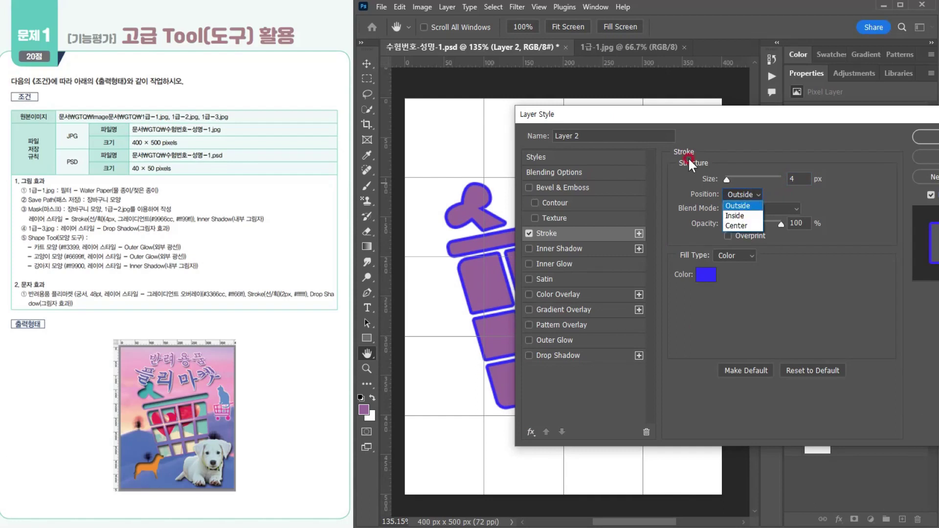
click(633, 118)
drag(629, 117, 662, 166)
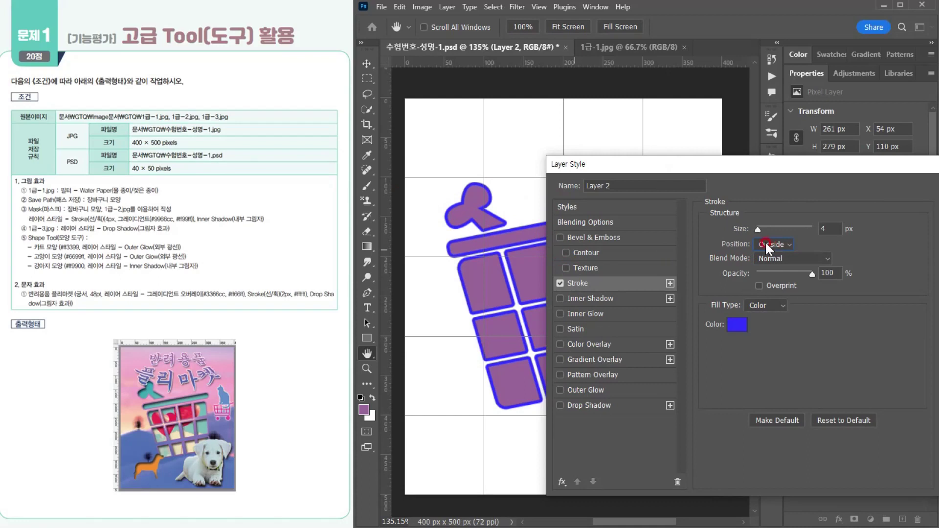
drag(671, 168, 670, 132)
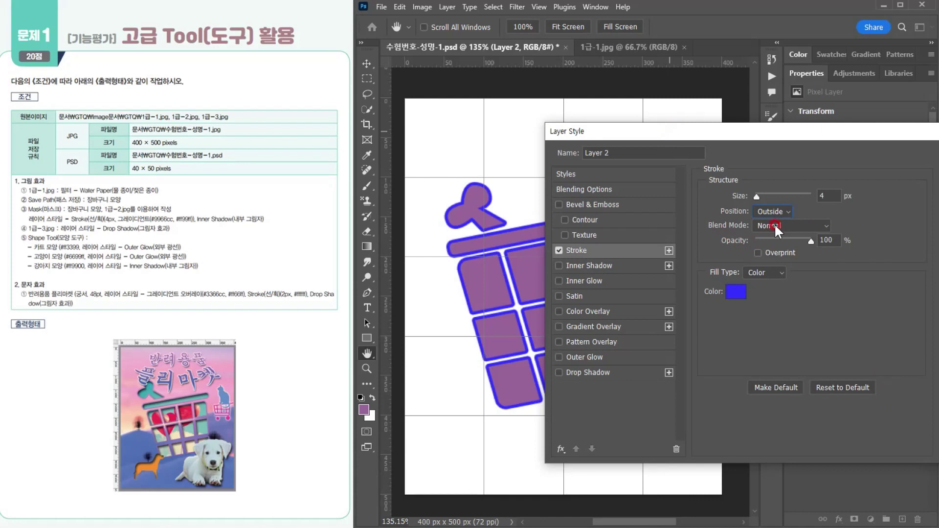
- Switch the basket stroke's fill type to Gradient and set the gradient's starting color stop to #9966cc
click(736, 293)
click(763, 273)
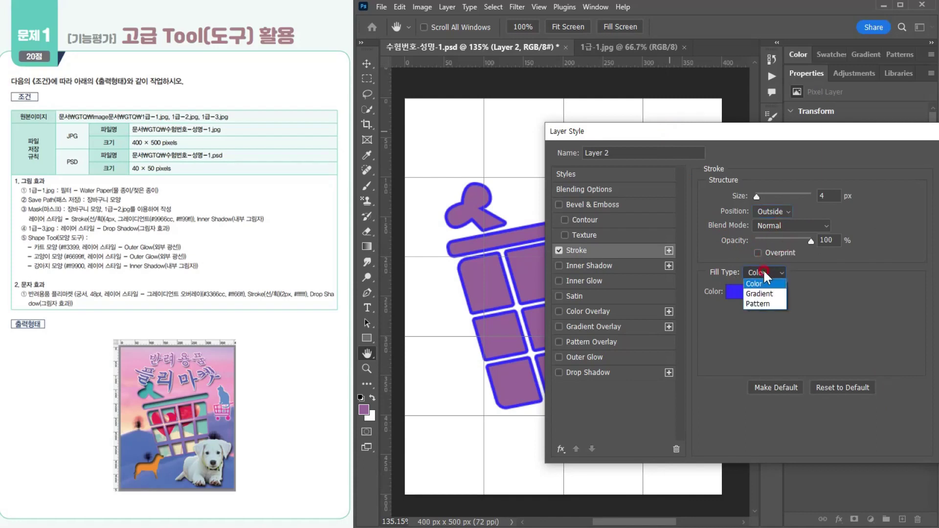
click(745, 294)
drag(675, 132, 773, 139)
click(853, 296)
click(478, 329)
double_click(478, 329)
text(99)
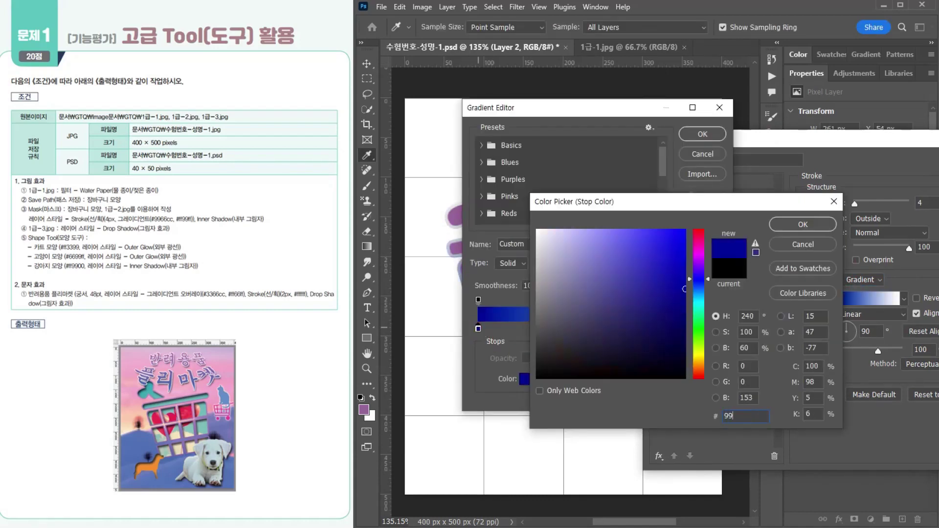
text(66cc)
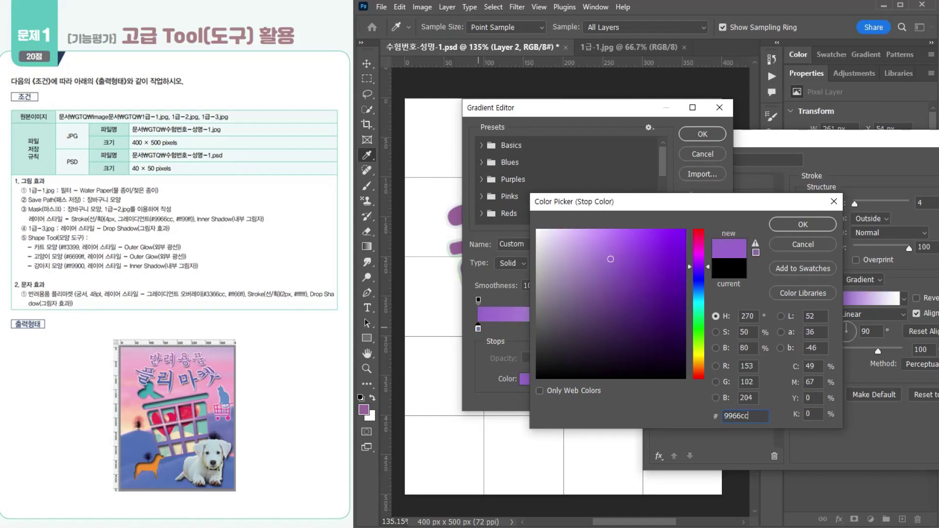
key(Return)
- Set the stroke gradient's ending color stop to #ff99ff and accept the gradient
double_click(715, 328)
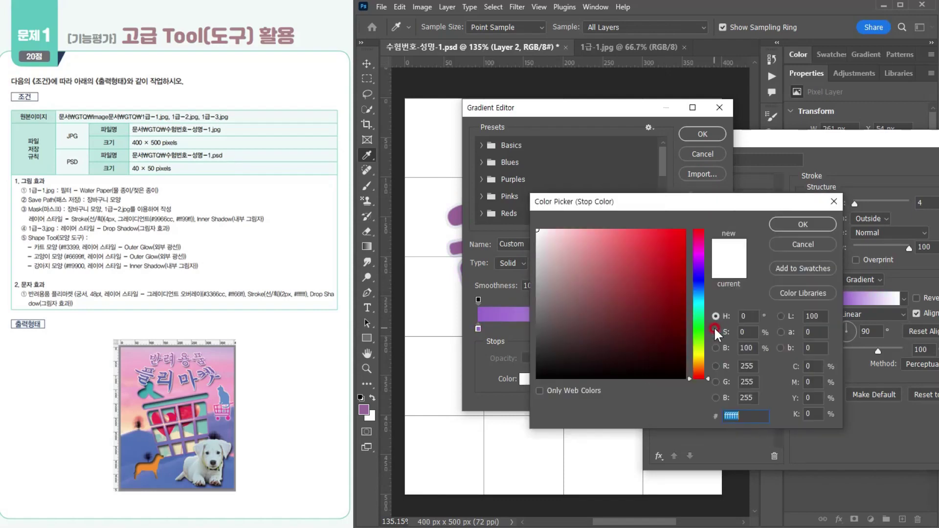
text(ff99ff)
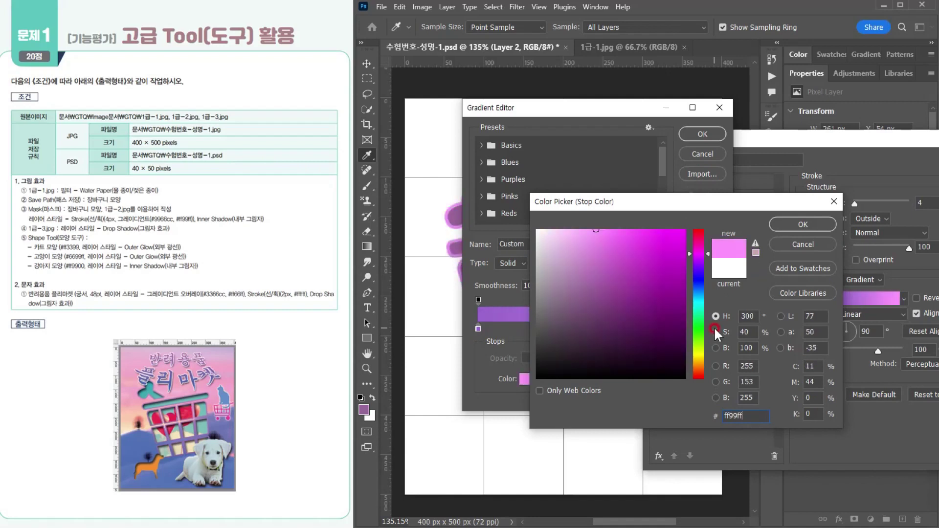
key(Return)
click(702, 135)
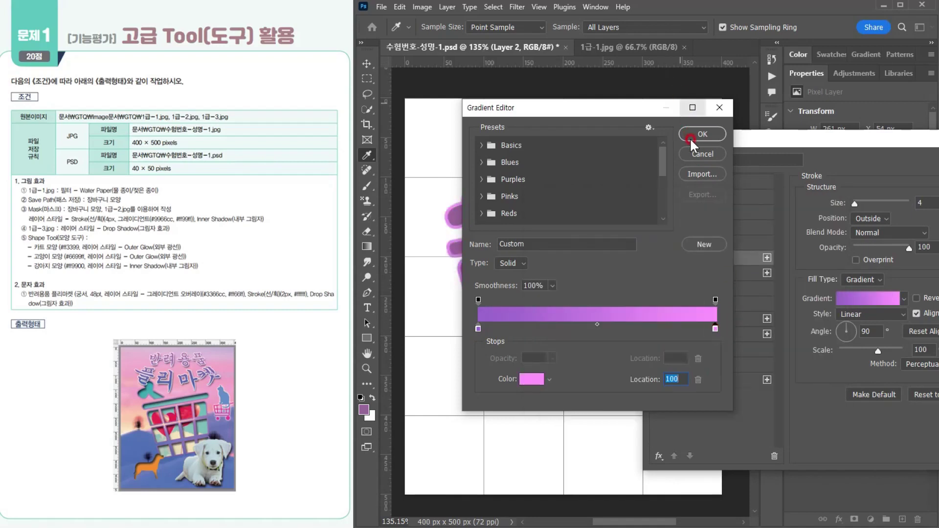
- Add an Inner Shadow with its default settings to the basket layer, apply the layer style, and show Layer 1 again
click(707, 261)
drag(707, 261, 731, 194)
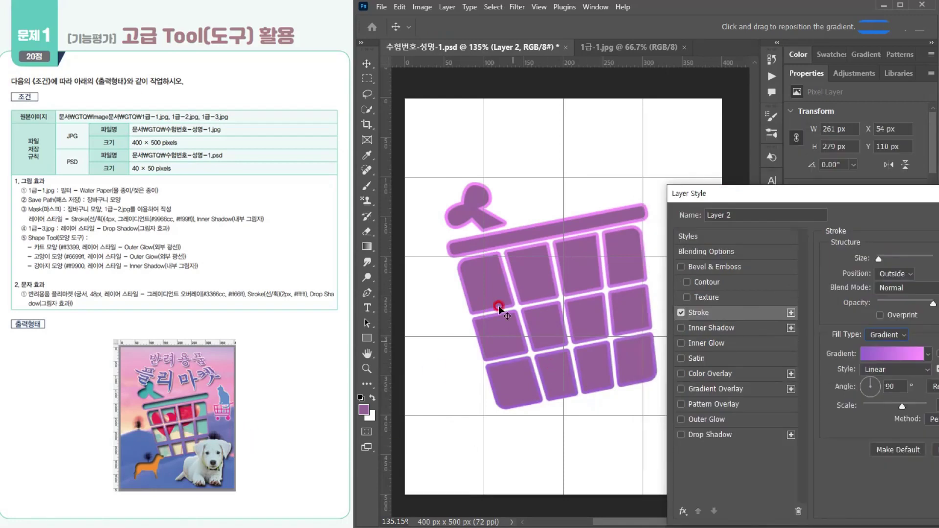
drag(668, 193, 591, 195)
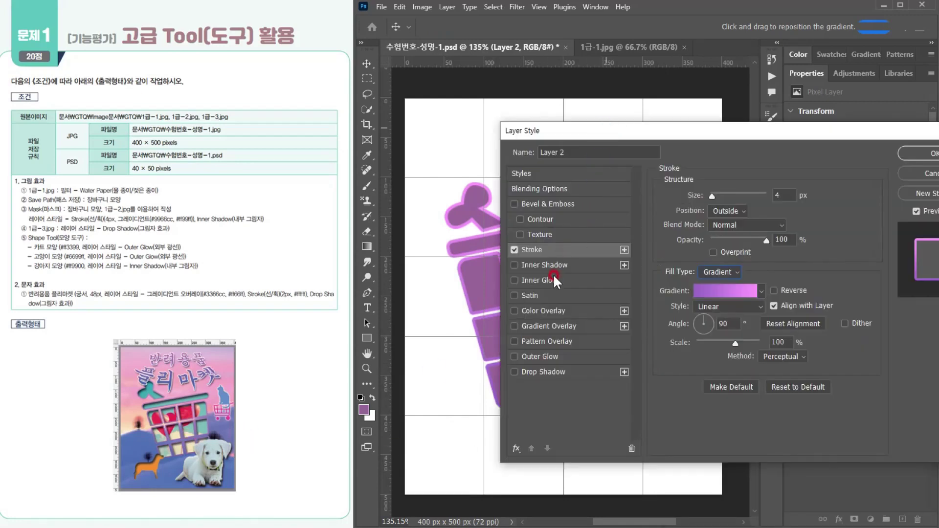
click(579, 265)
drag(552, 133, 427, 158)
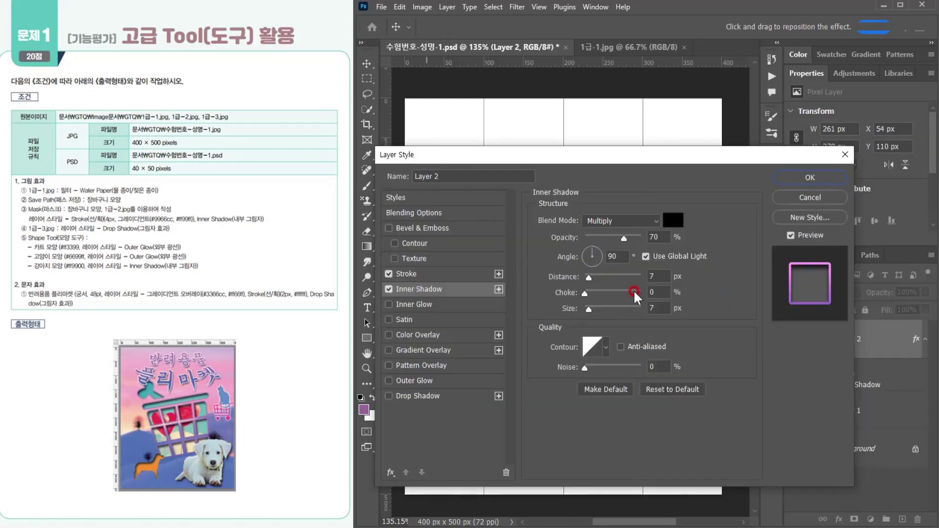
click(810, 177)
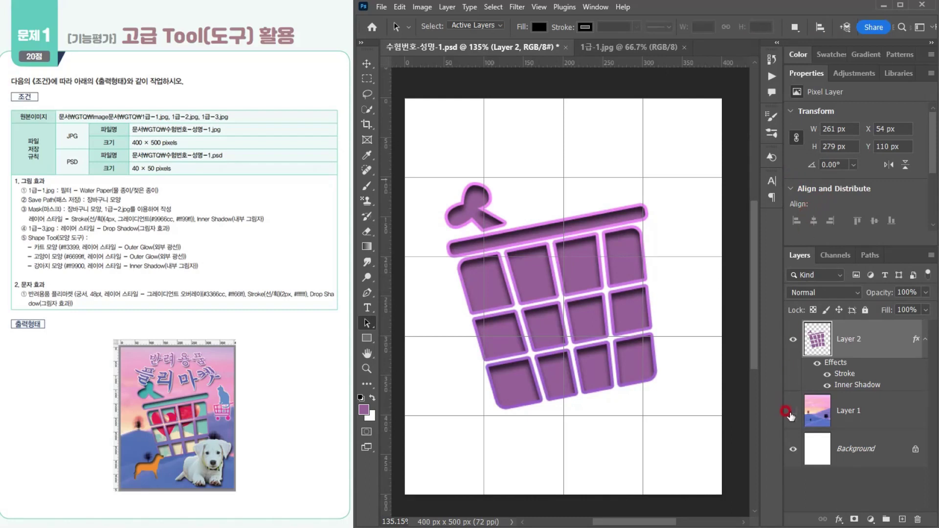
click(793, 411)
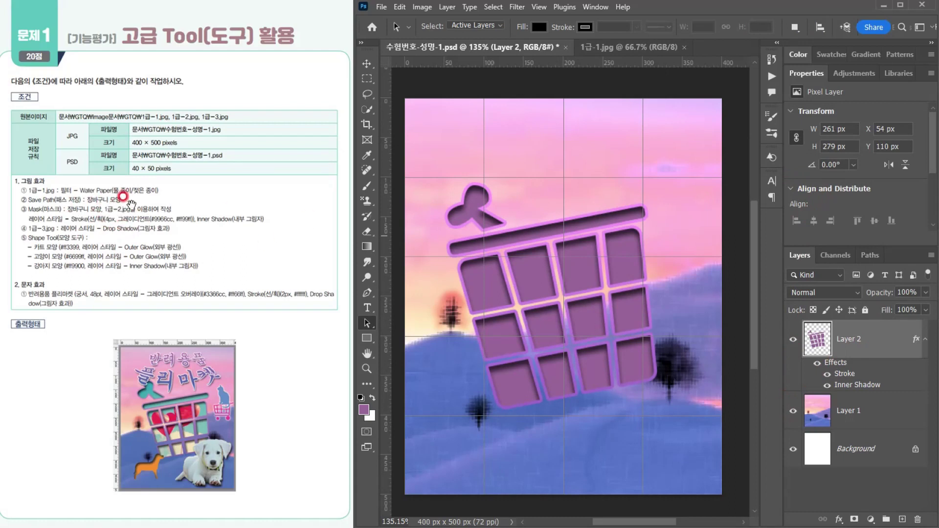
- Open 1급-2.jpg, copy the whole heart balloon image, and paste it into the poster document as a new layer
click(384, 9)
click(396, 31)
click(119, 183)
double_click(119, 184)
click(605, 244)
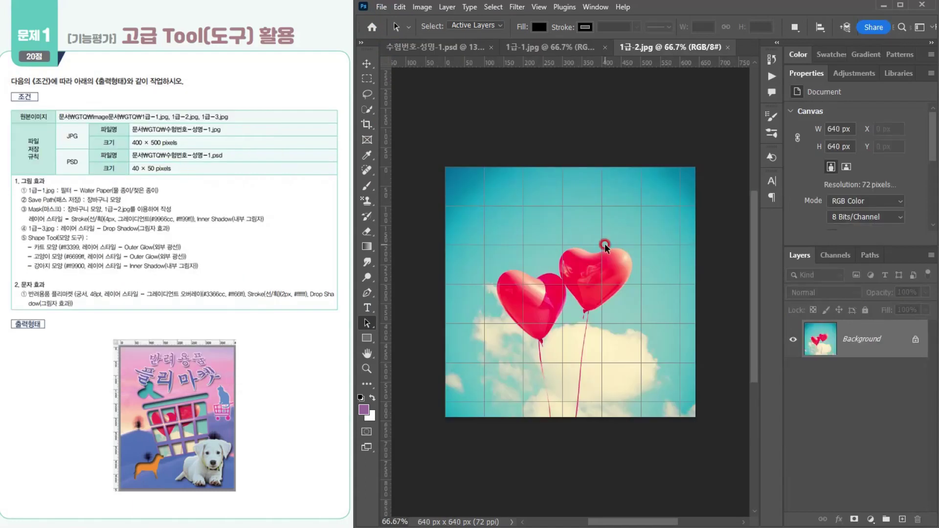
click(441, 46)
click(589, 201)
key(ctrl+v)
- Scale the balloon image proportionally to about 300 × 299 px and place it over the basket at about X 50, Y 90 px
key(ctrl+t)
drag(404, 98, 475, 206)
drag(603, 306, 571, 265)
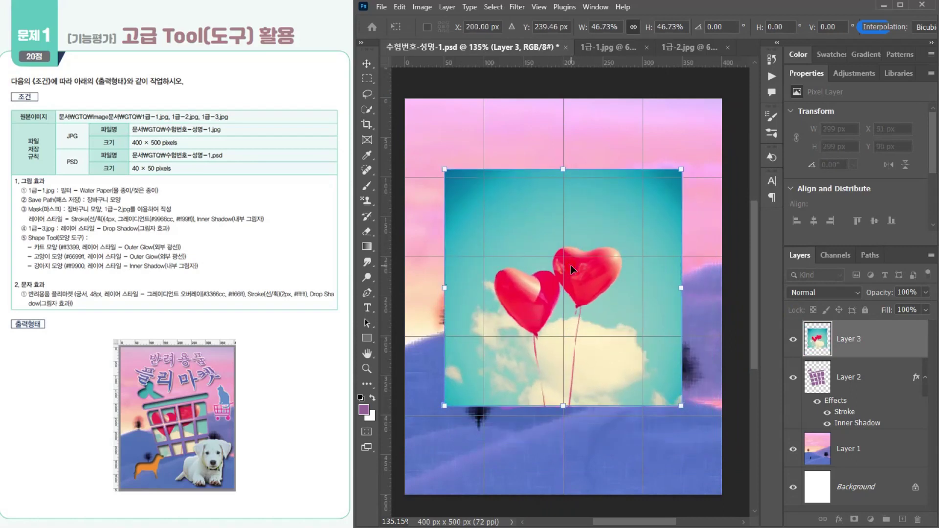
key(Return)
key(a)
- Clip the balloon image layer to the basket layer with a clipping mask
click(853, 348)
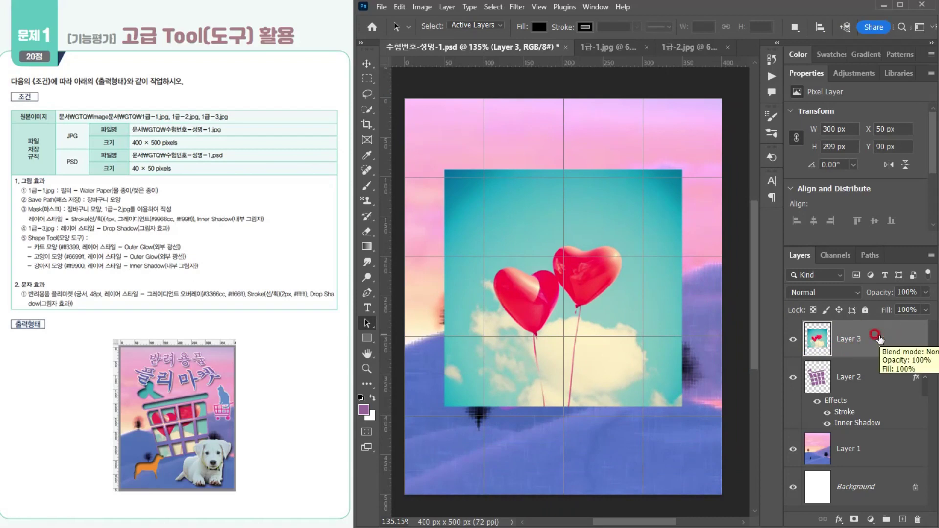
right_click(876, 337)
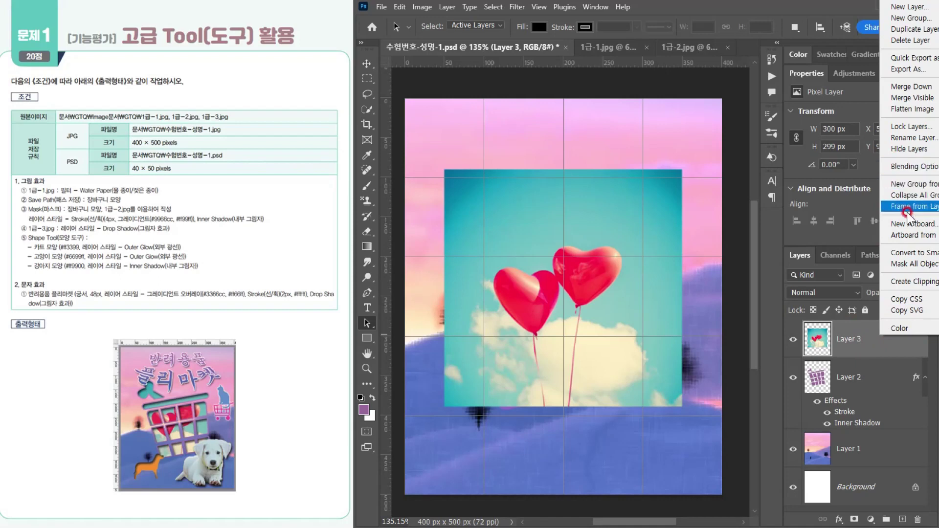
click(902, 283)
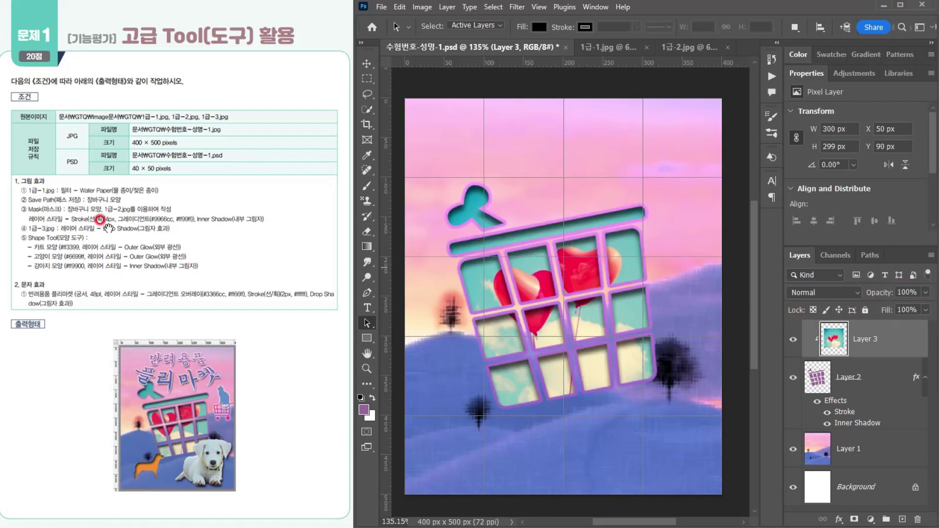
- Open 1급-3.jpg and hide the grid over the puppy photo
click(381, 7)
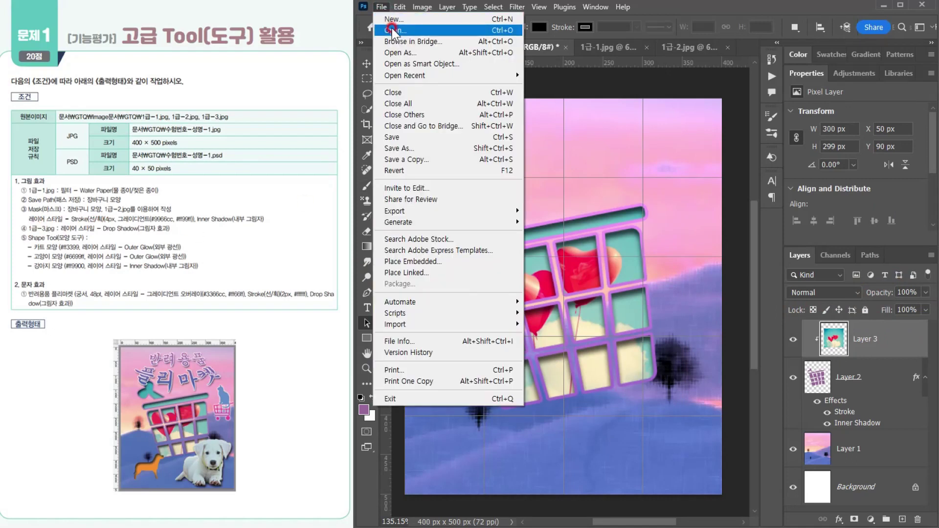
click(394, 30)
double_click(208, 177)
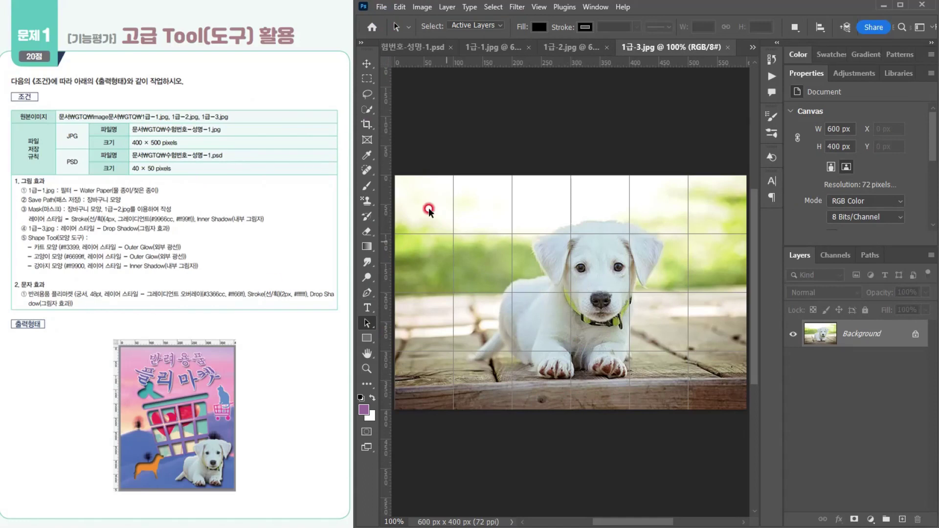
key(ctrl+apostrophe)
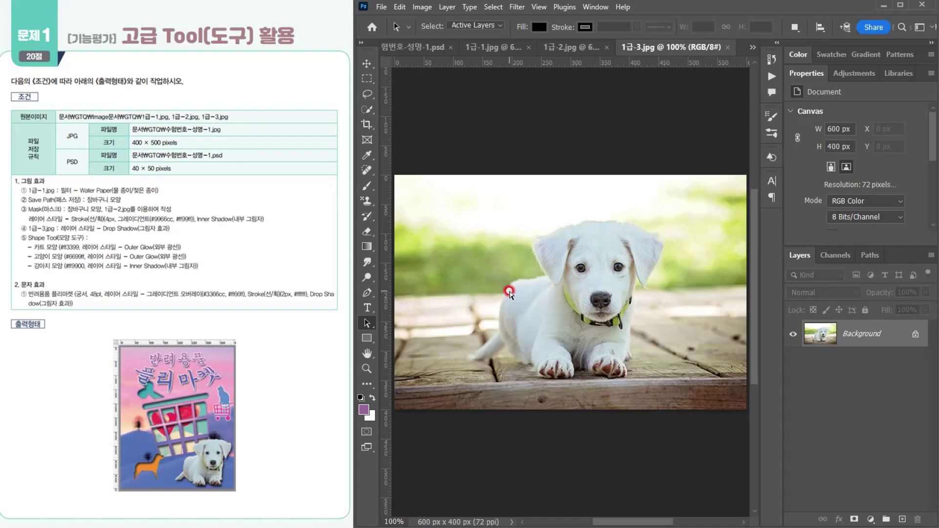
- Select the whole puppy with the Quick Selection tool, starting with a 40 px brush
scroll(579, 329, up, 2)
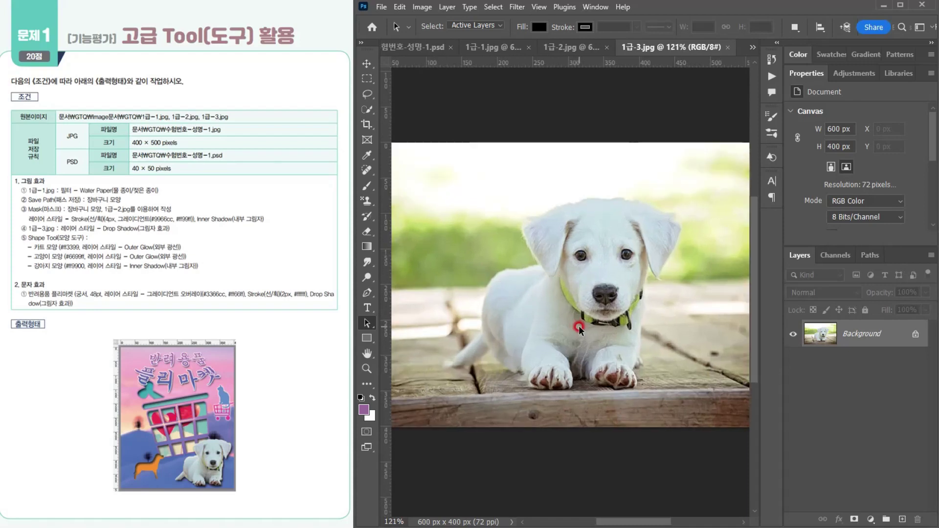
scroll(598, 256, up, 1)
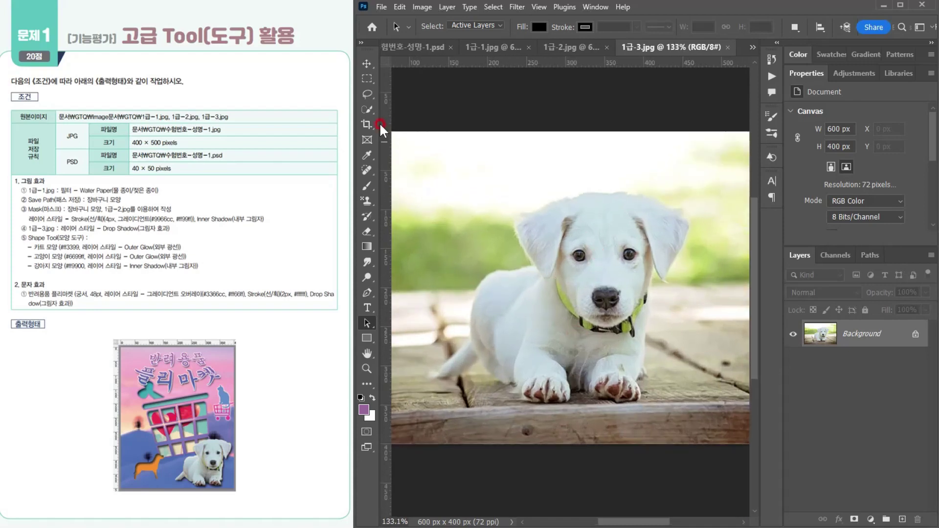
click(371, 106)
right_click(371, 107)
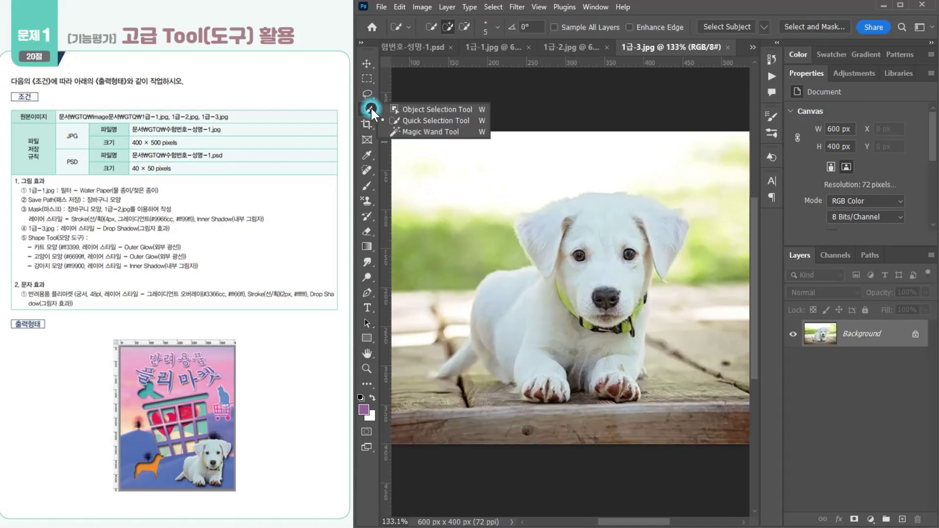
click(411, 120)
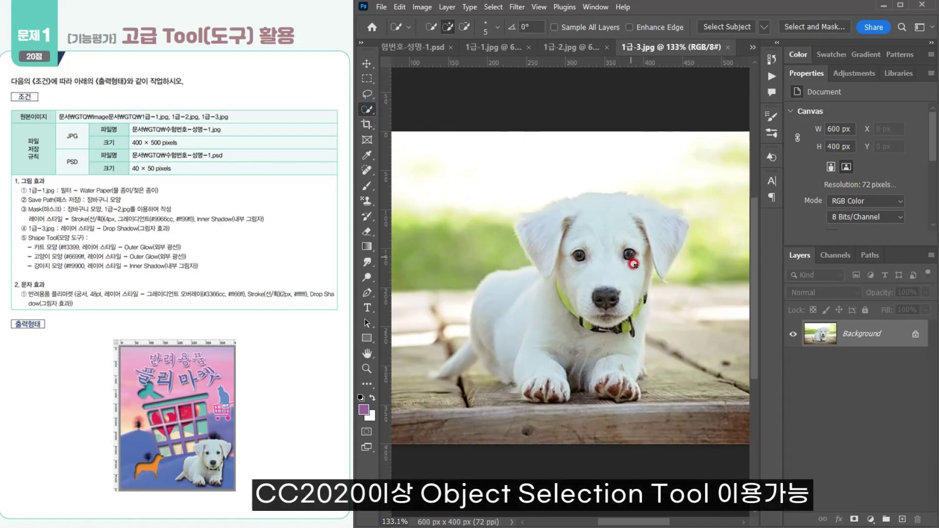
key(bracketright)
key(bracketright)
key(bracketright)
key(bracketright)
key(bracketright)
key(bracketright)
key(bracketright)
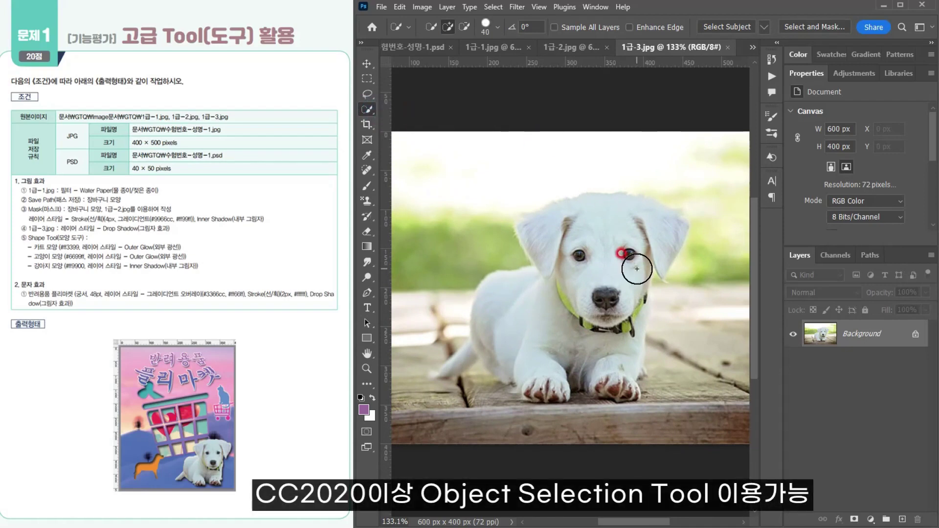
mouse_move(598, 227)
mouse_down()
mouse_move(634, 223)
mouse_move(664, 234)
mouse_move(602, 291)
mouse_move(607, 366)
mouse_move(543, 365)
mouse_up()
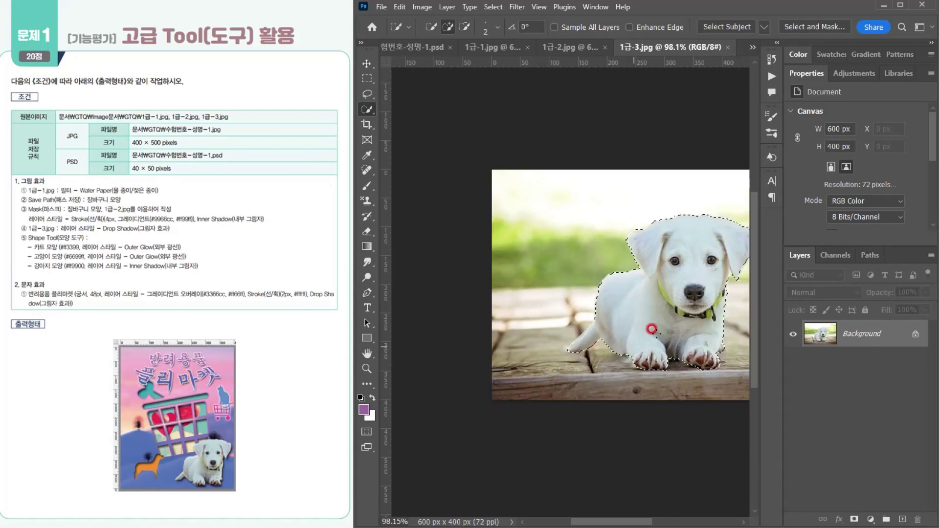
- Copy the selected puppy and paste it into the poster document as a new layer above the balloon layer
drag(658, 312, 524, 284)
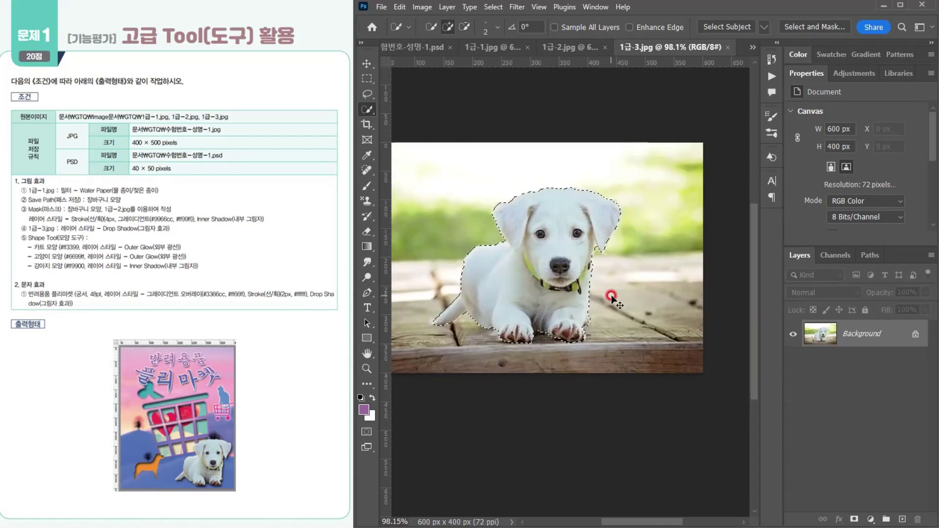
key(ctrl+c)
click(411, 47)
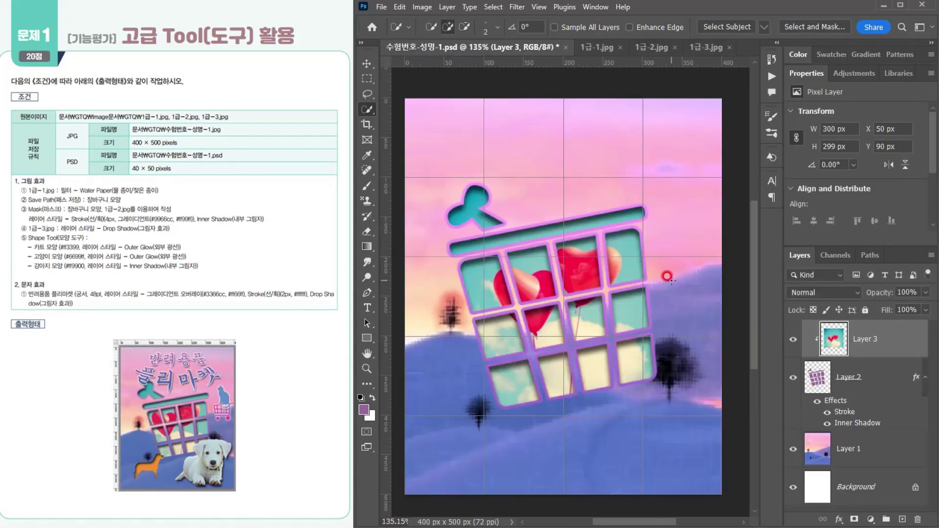
key(ctrl+v)
- Scale the puppy proportionally to about 183 × 152 px and place it below the basket at about X 200, Y 330 px
key(ctrl+t)
drag(433, 190, 565, 298)
drag(646, 352, 637, 427)
drag(563, 363, 546, 348)
drag(626, 419, 646, 433)
key(Return)
key(w)
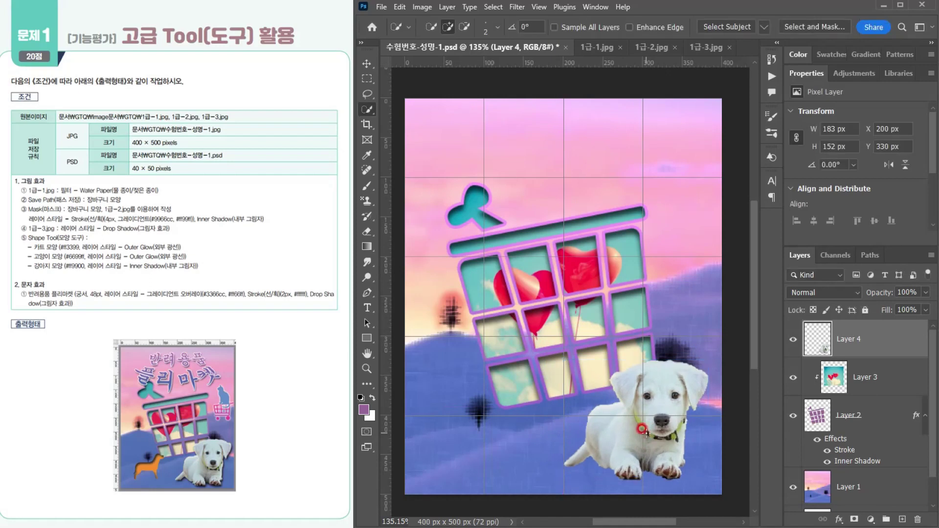
- Add a Drop Shadow layer style to the puppy layer
click(832, 520)
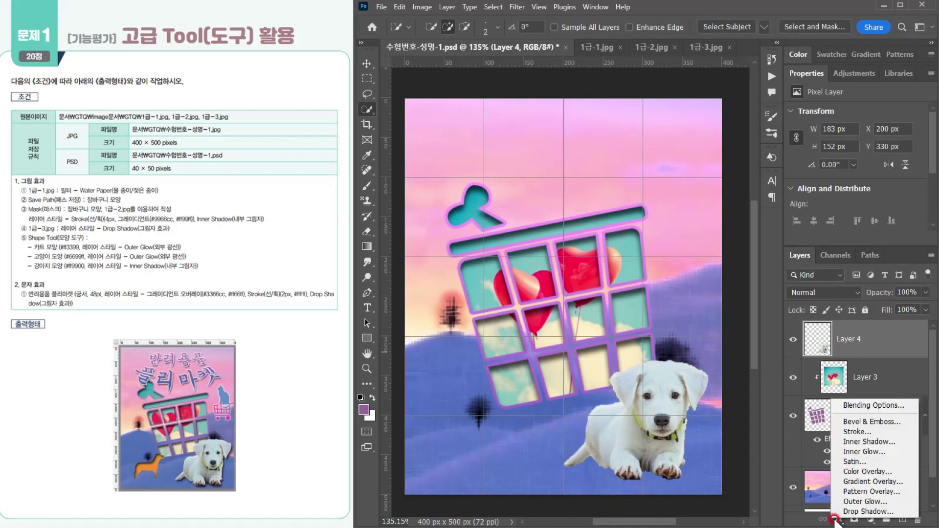
click(743, 402)
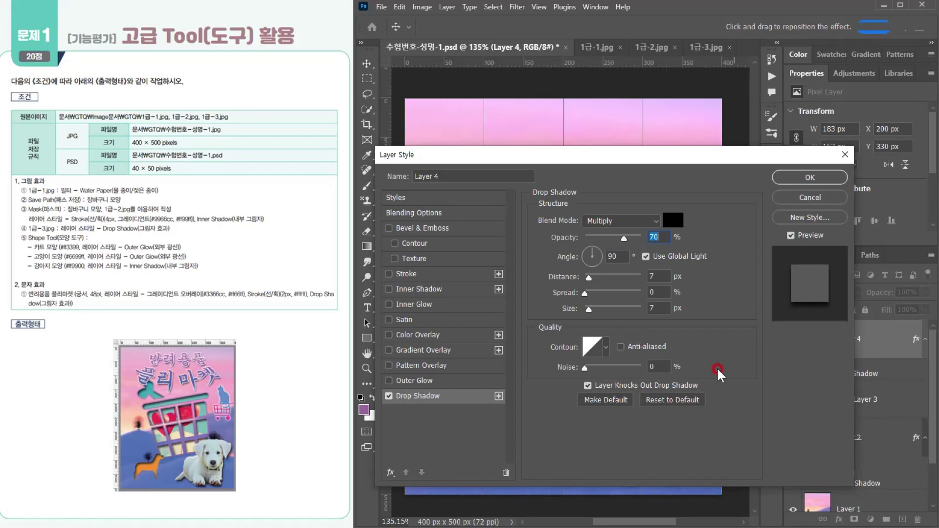
click(644, 233)
mouse_move(649, 238)
mouse_down()
mouse_move(664, 238)
mouse_move(645, 247)
mouse_move(656, 239)
mouse_up()
click(815, 177)
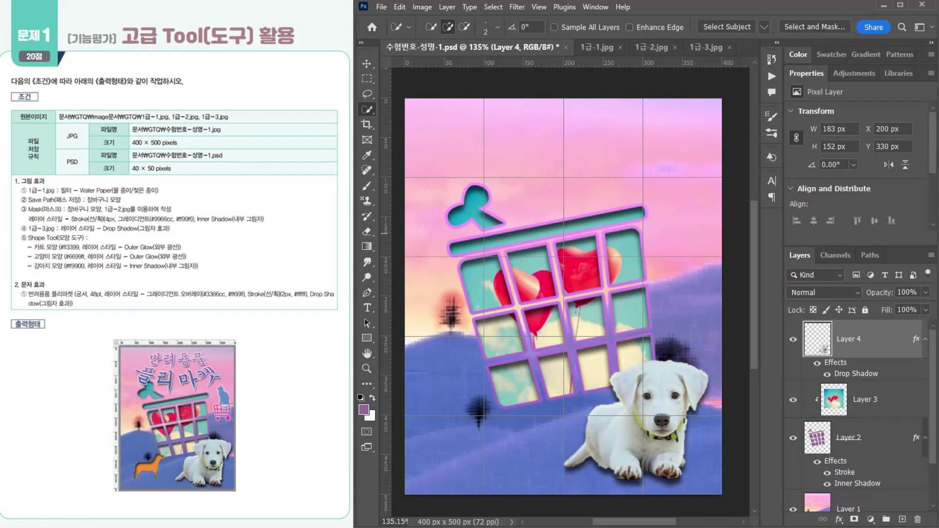
- Switch to the Custom Shape tool in Shape mode with no stroke for new shapes
right_click(370, 340)
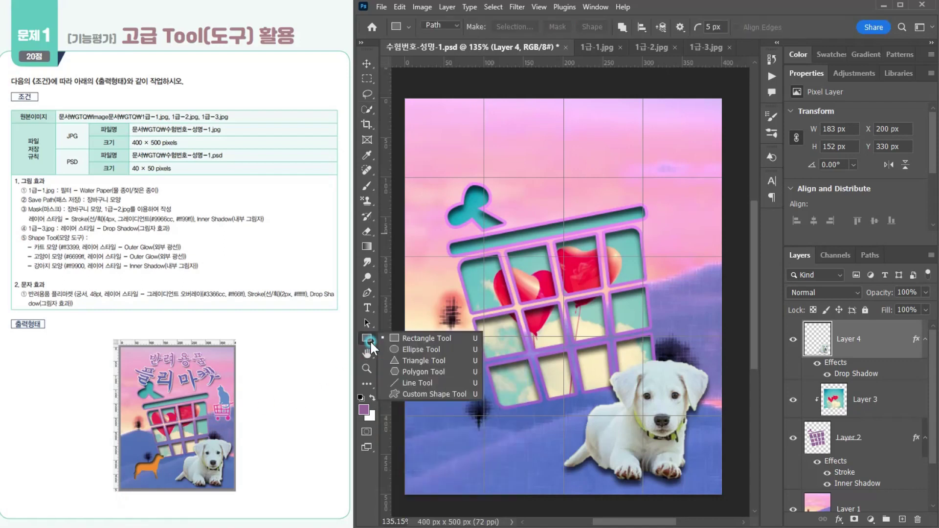
click(407, 396)
key(ctrl)
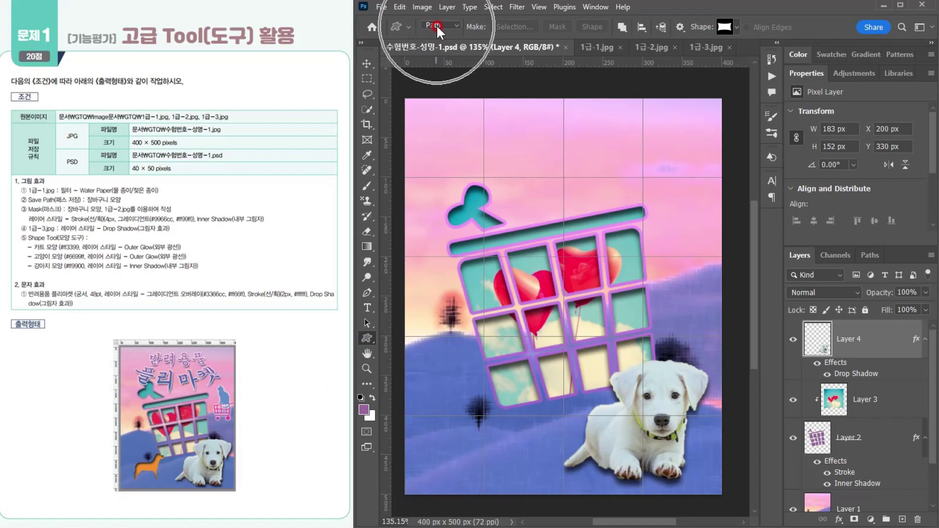
click(437, 27)
click(440, 36)
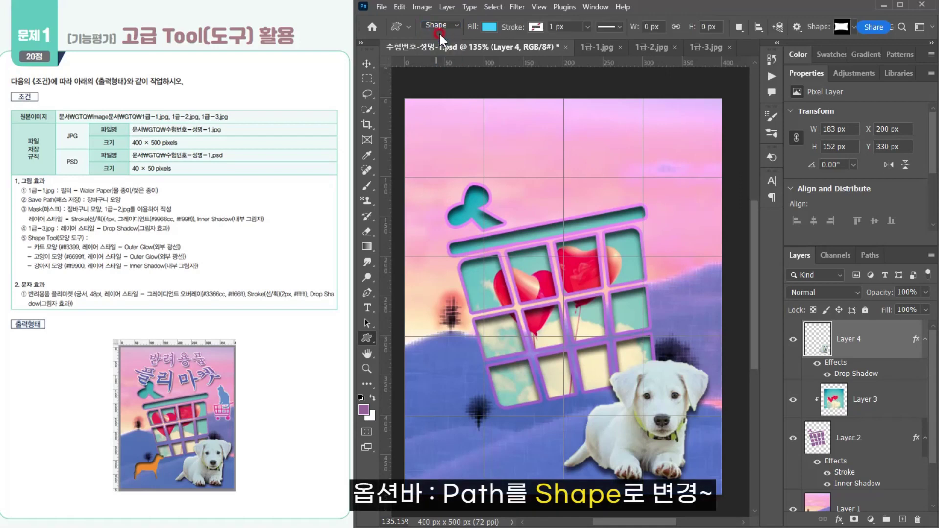
click(494, 27)
click(512, 28)
click(536, 28)
click(460, 51)
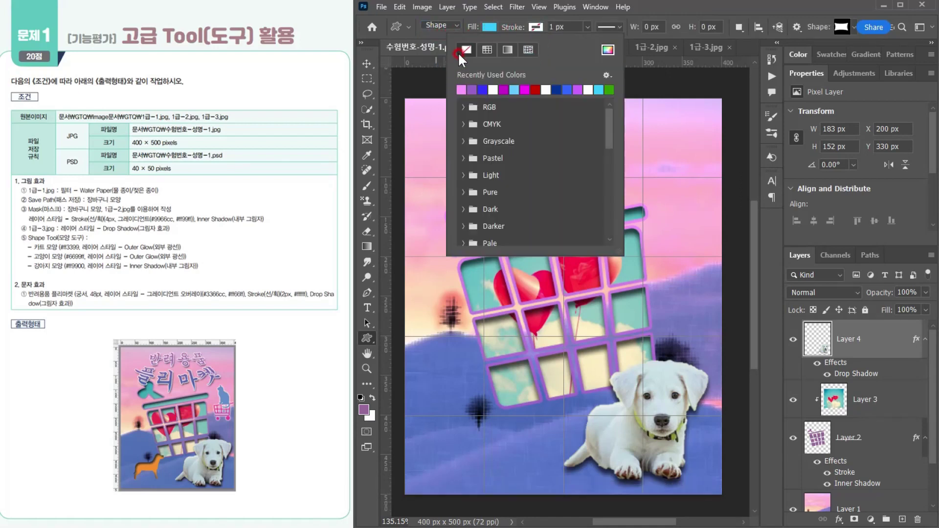
click(543, 25)
click(534, 28)
- Examine the available custom shape groups, including Legacy Shapes and More, and where they can be loaded
click(852, 28)
click(780, 119)
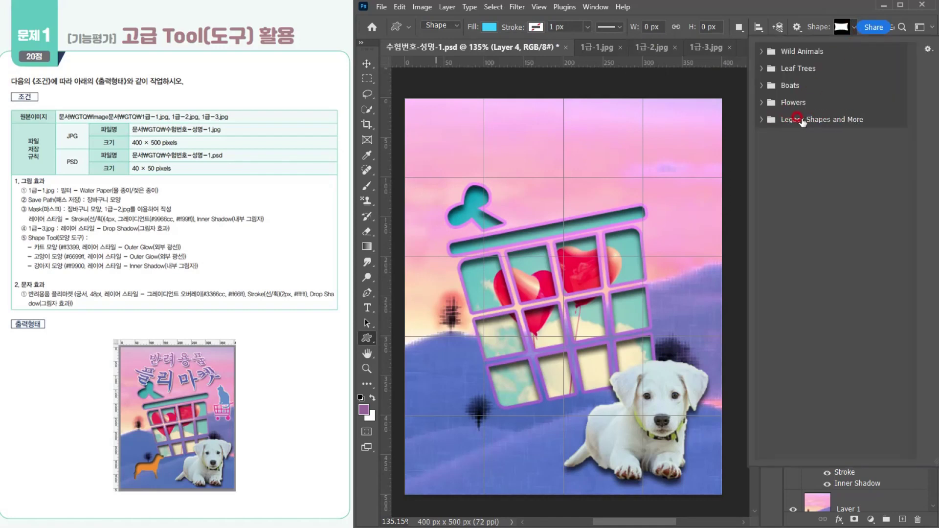
click(596, 7)
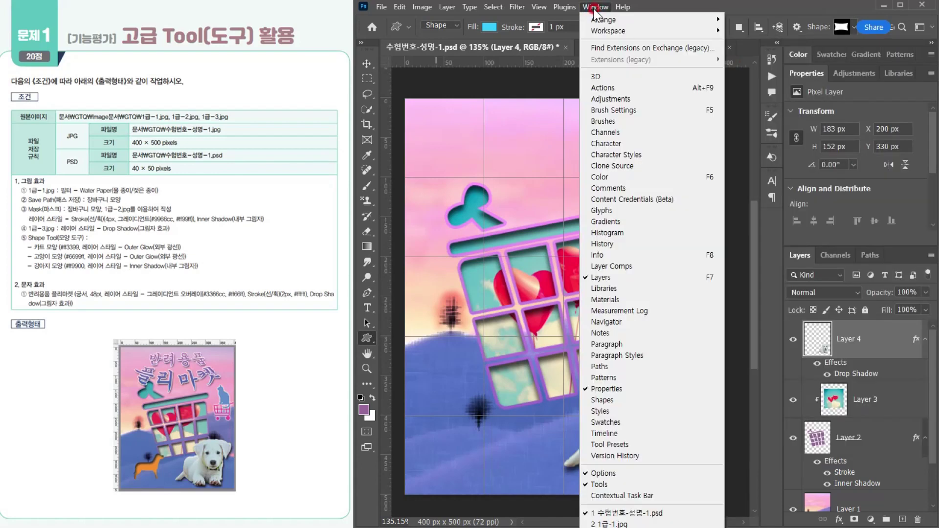
click(614, 401)
click(697, 185)
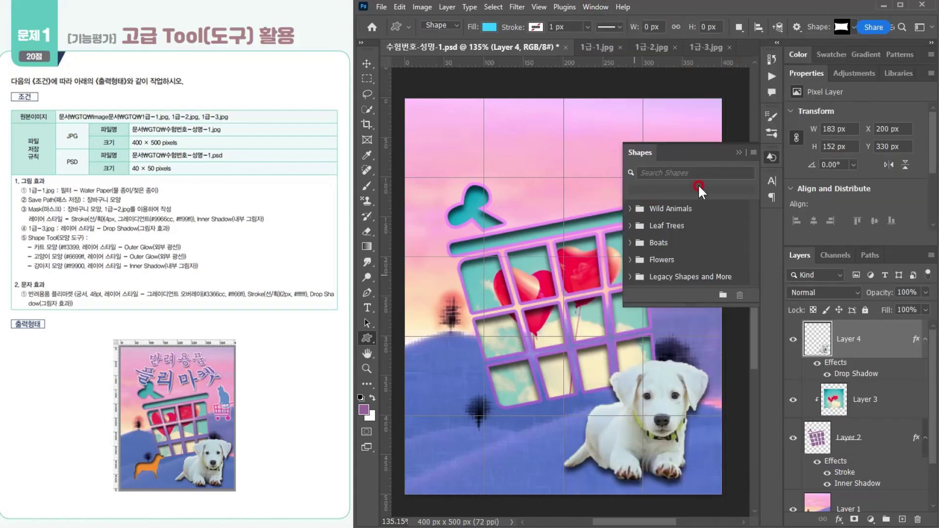
click(751, 153)
click(780, 335)
click(739, 152)
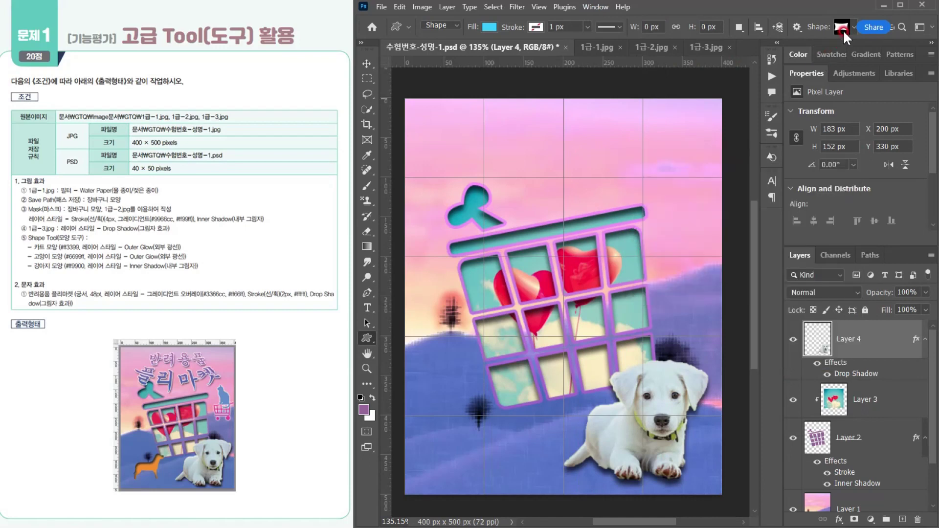
- Draw the shopping cart shape from the legacy Web set, about 66 × 58 px, beside the basket at about X 321, Y 187 px
click(853, 26)
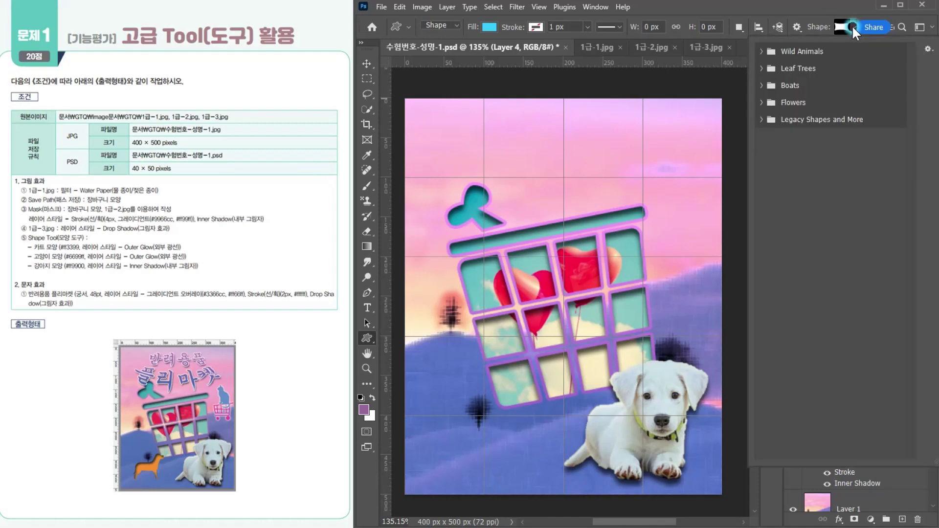
click(761, 119)
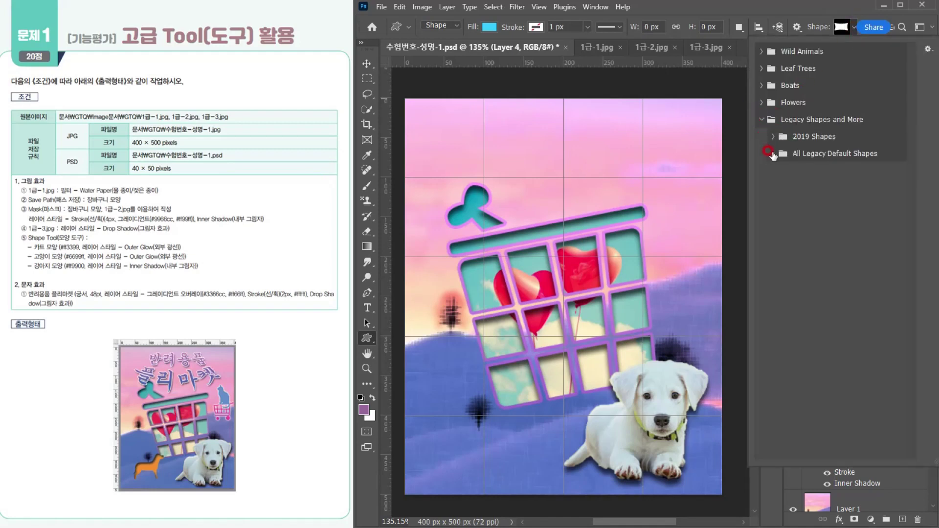
click(772, 153)
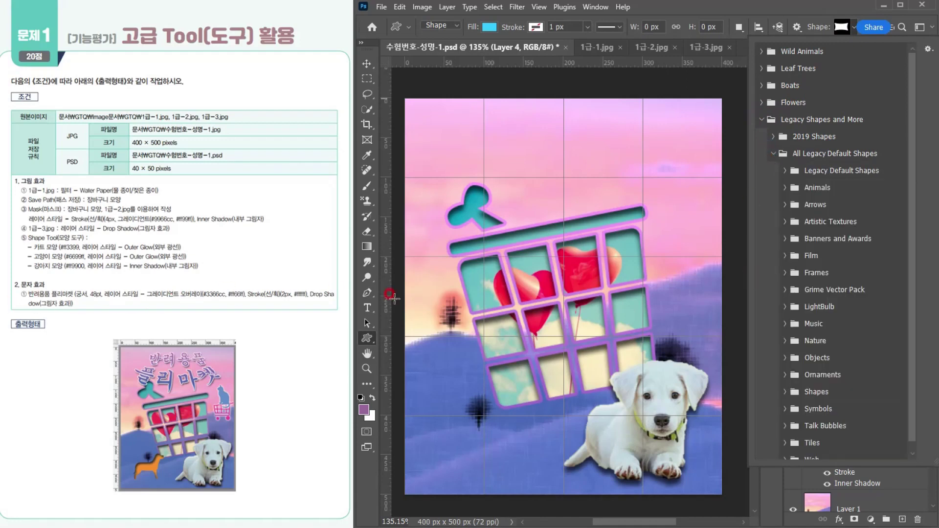
scroll(848, 338, down, 1)
click(786, 451)
scroll(880, 421, down, 1)
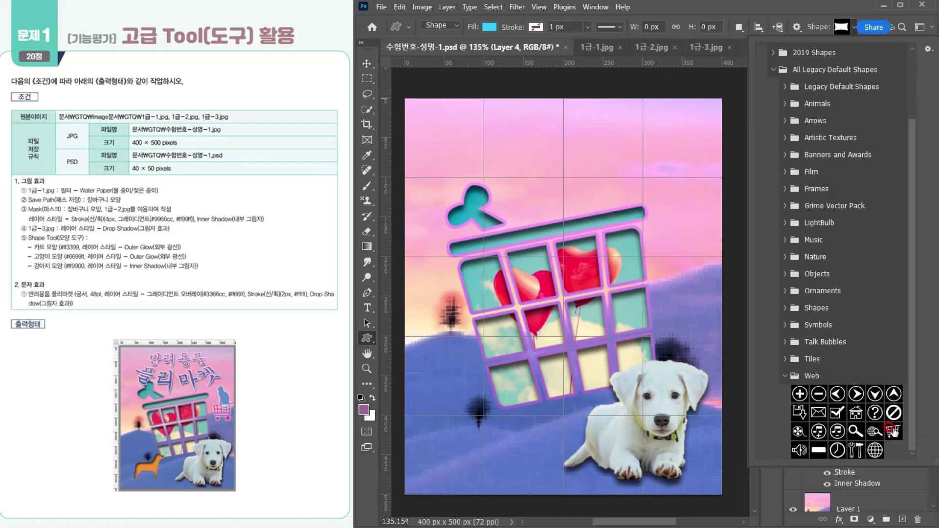
double_click(893, 431)
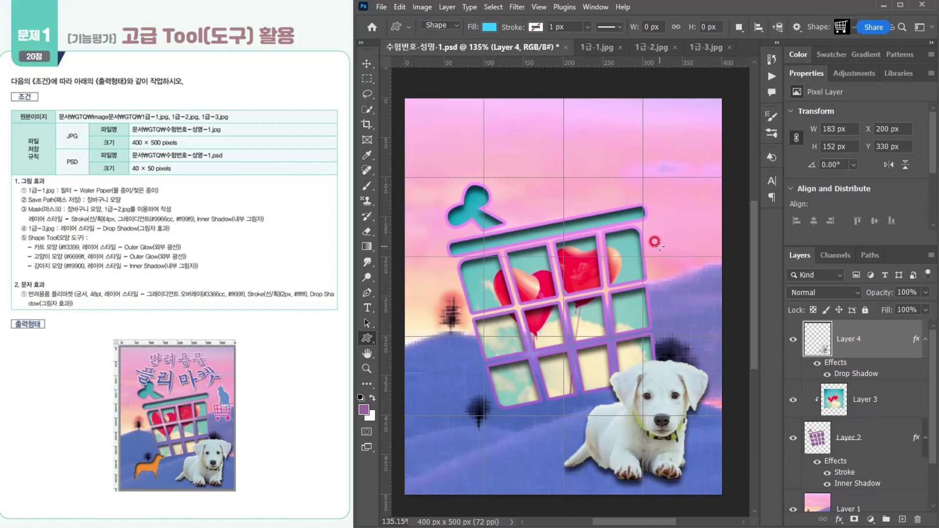
drag(660, 246, 712, 292)
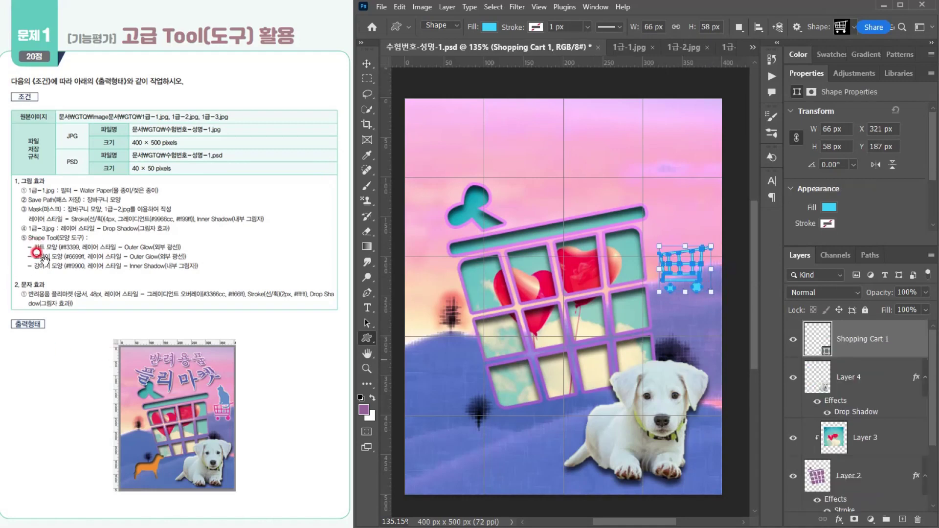
- Set the shopping cart's fill color to #ff3399
double_click(818, 338)
text(ff33)
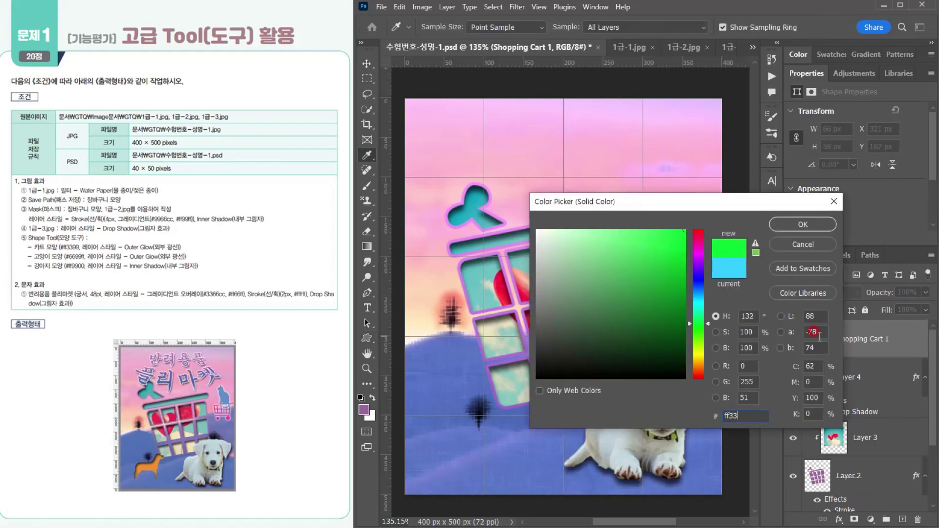
text(399)
key(Return)
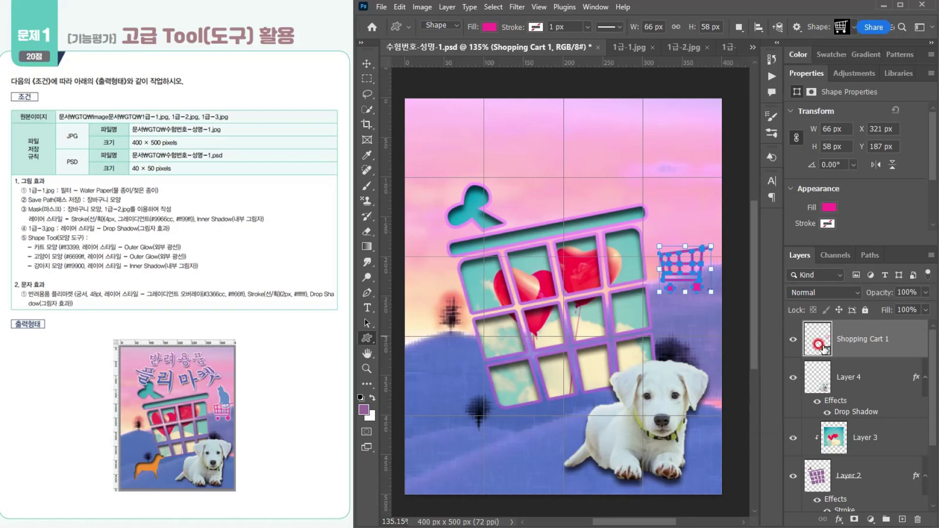
- Add an Outer Glow layer style to the shopping cart with 5% spread and 10 px size
click(838, 519)
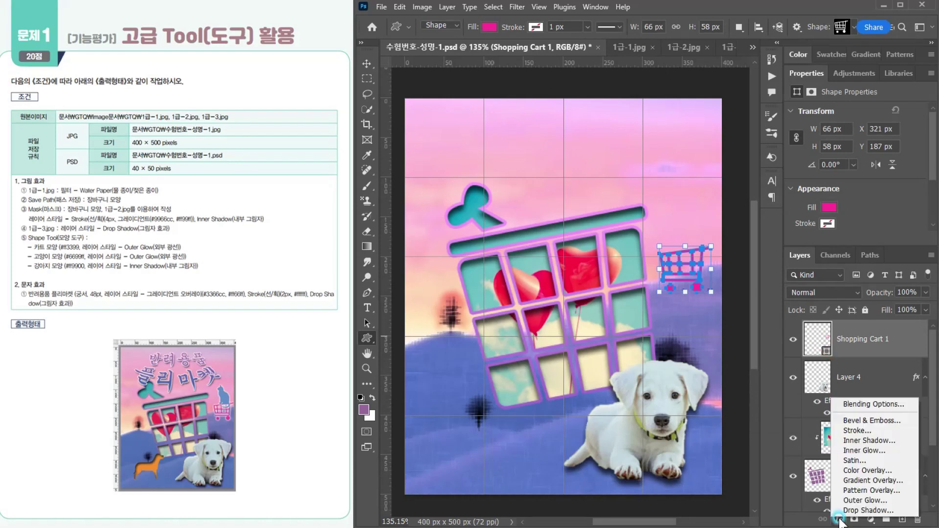
click(857, 500)
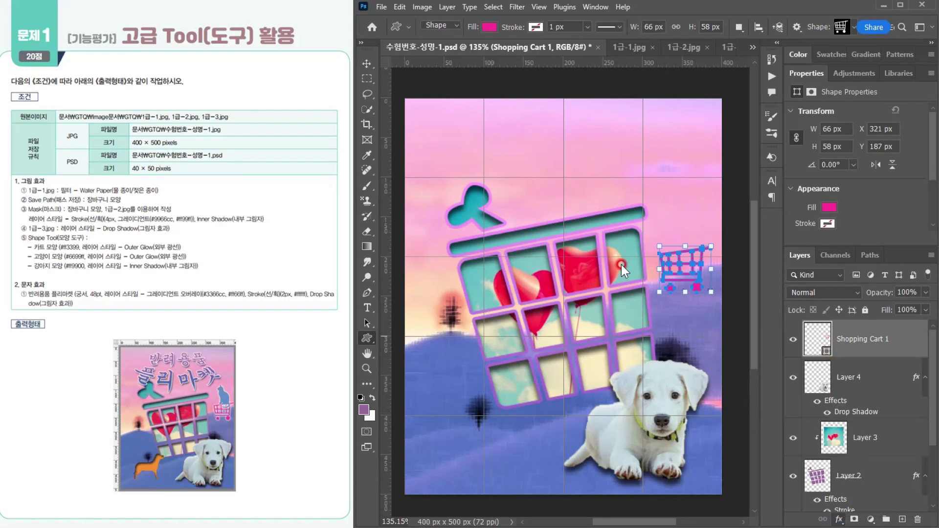
drag(693, 149, 435, 134)
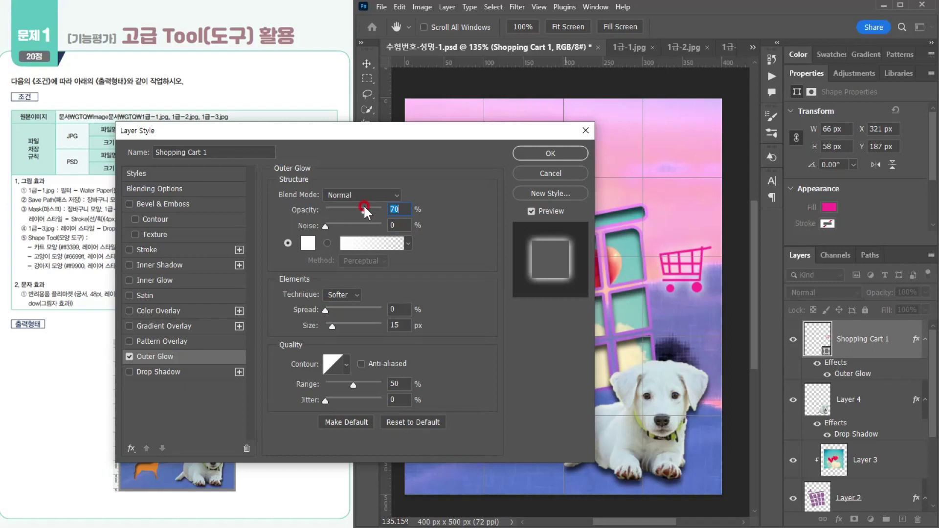
drag(326, 313, 329, 311)
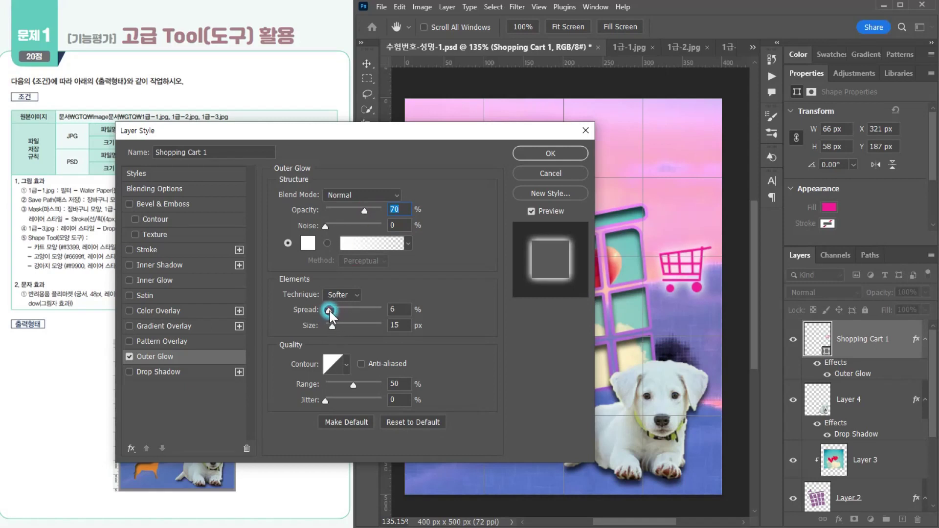
click(328, 309)
click(330, 327)
text(10)
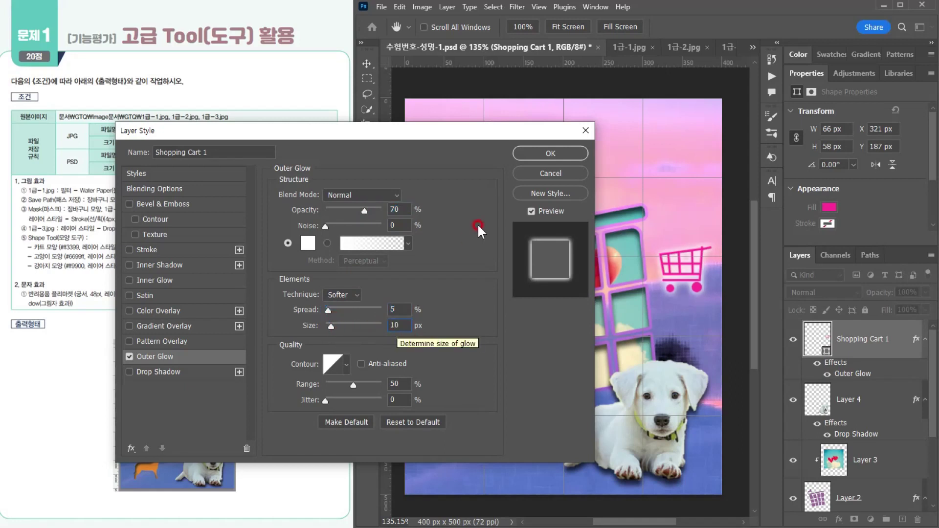
click(537, 153)
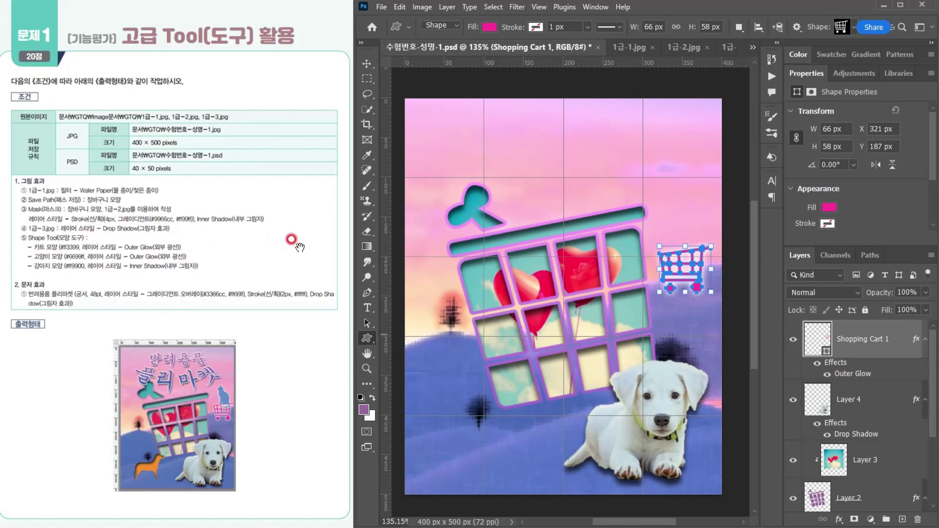
- Draw the legacy Animals cat shape, about 46 × 85 px, on top of the shopping cart at about X 328, Y 115 px
click(842, 26)
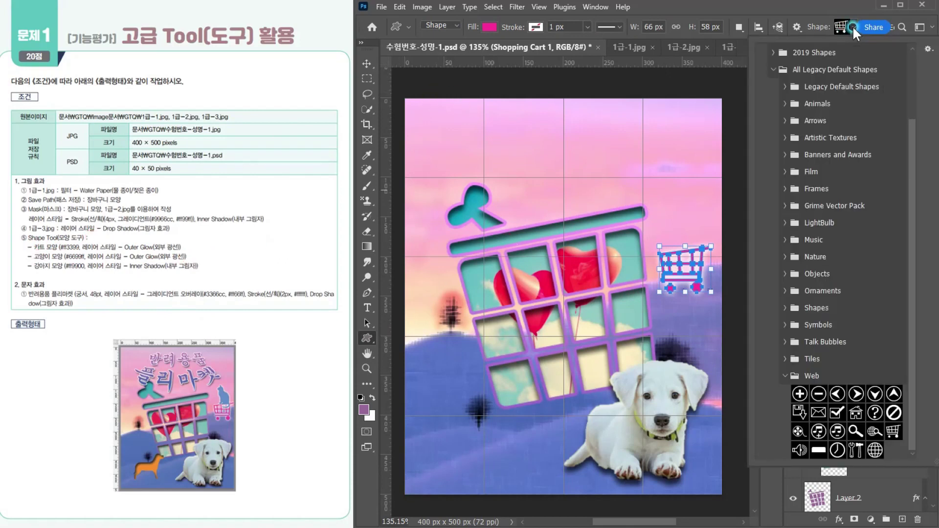
click(785, 104)
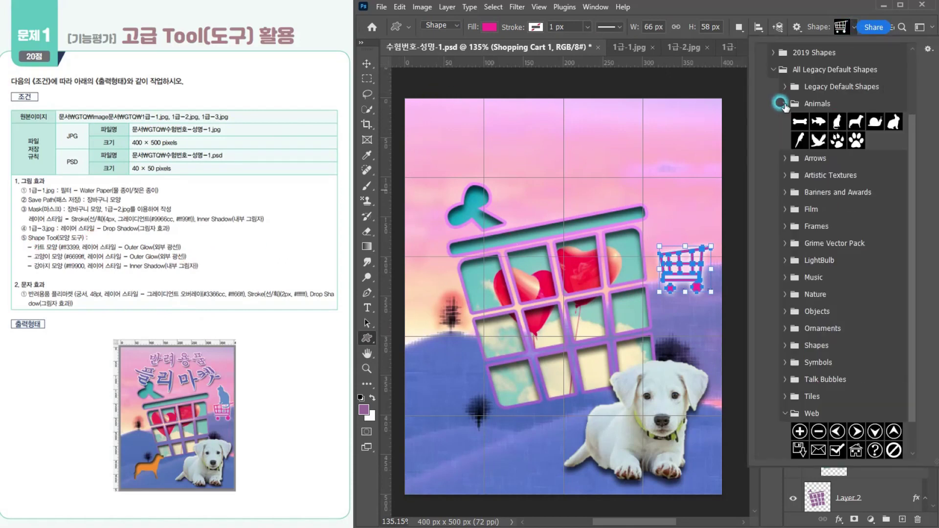
click(837, 122)
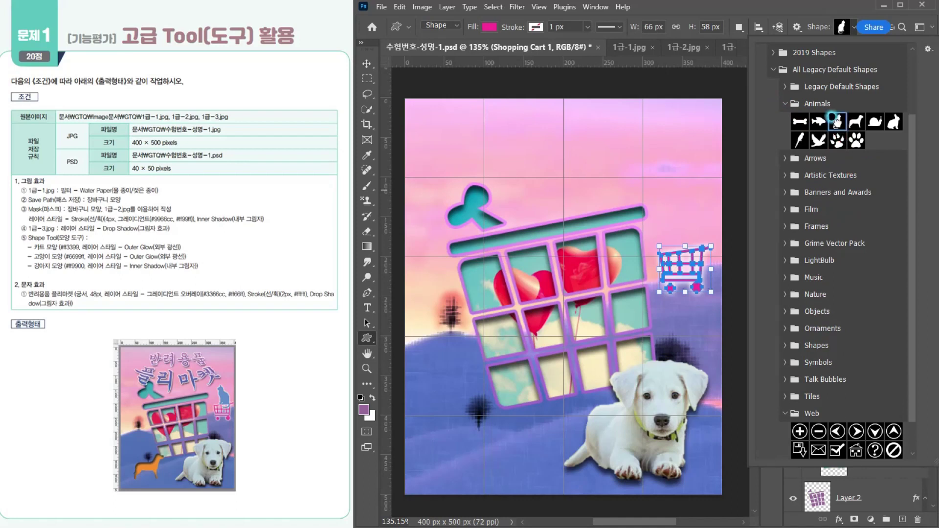
key(Return)
scroll(694, 212, up, 3)
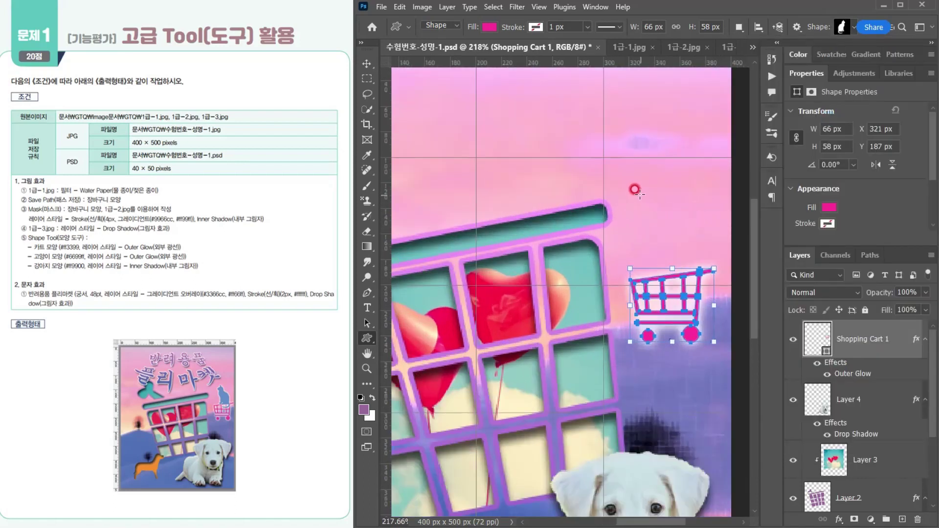
drag(632, 175, 712, 283)
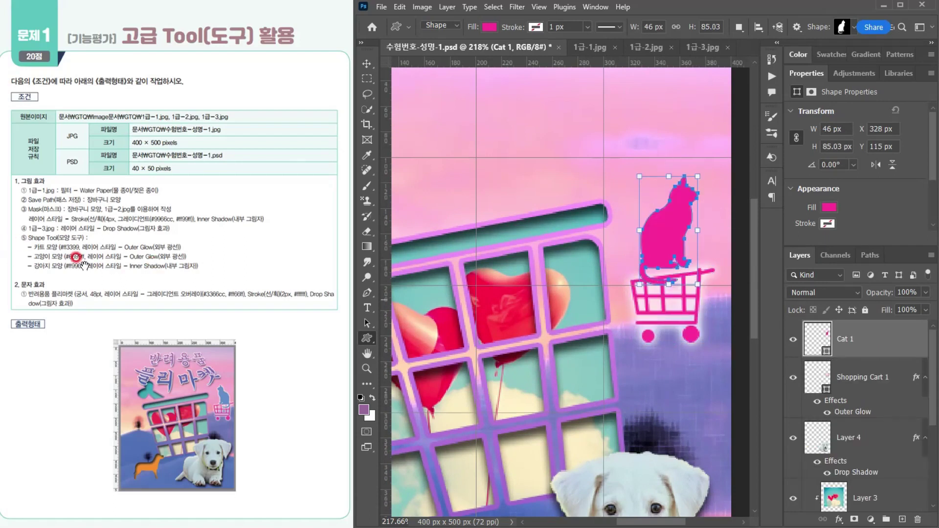
- Set the cat shape's fill color to #6699ff
double_click(815, 335)
text(6699ff)
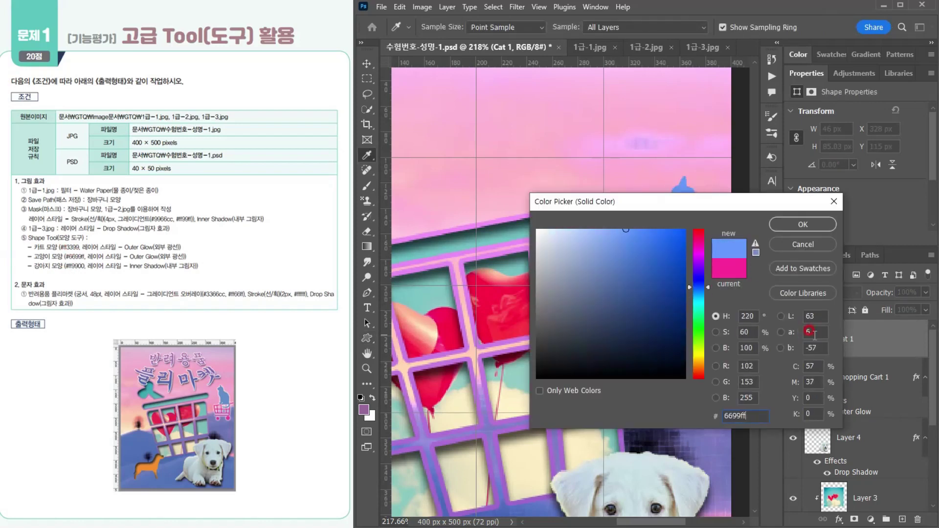
key(Return)
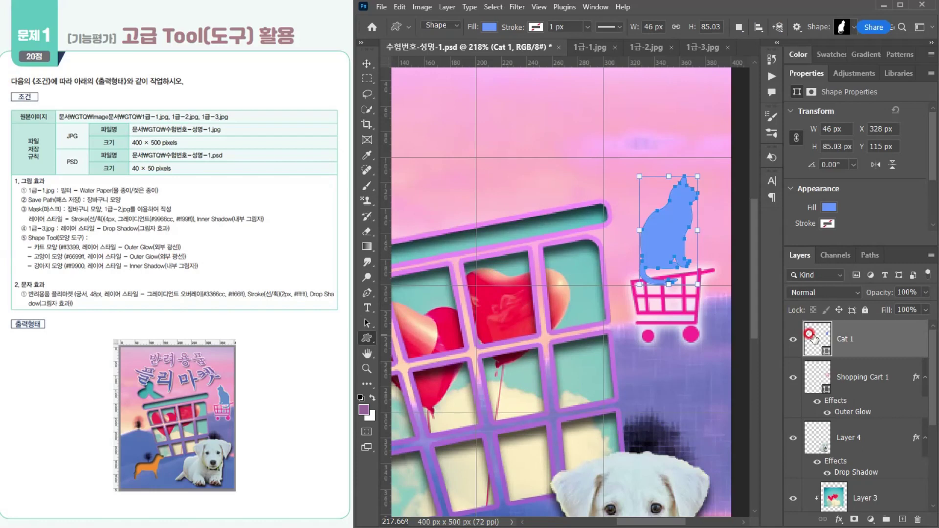
- Flip the cat shape horizontally so it faces the other way above the shopping cart
key(ctrl+t)
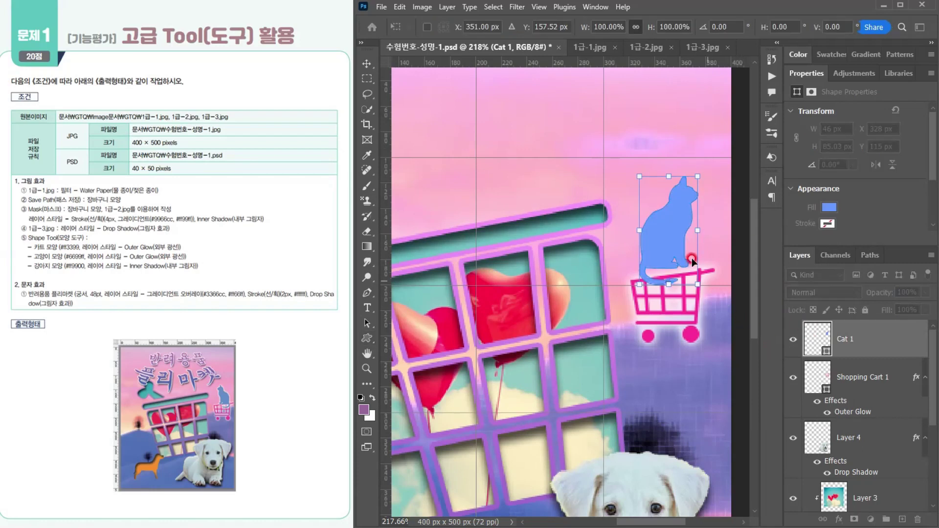
right_click(666, 230)
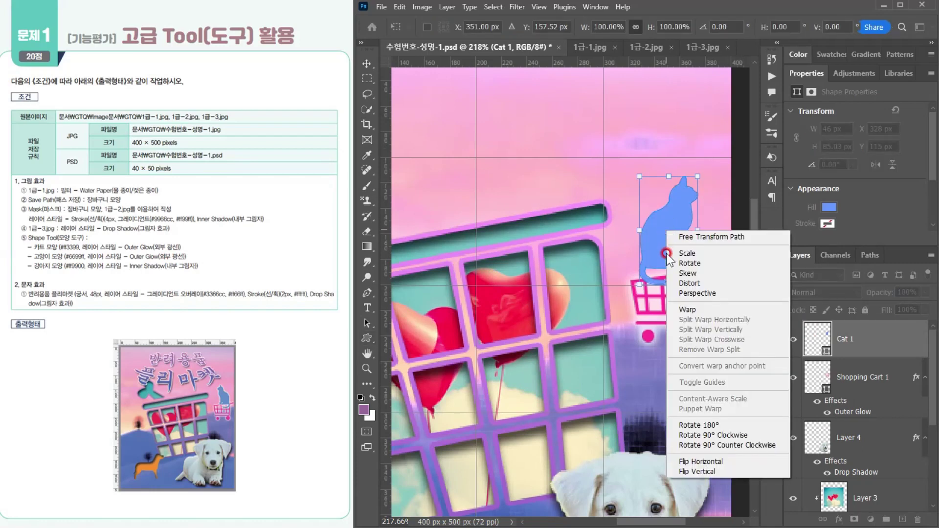
click(690, 461)
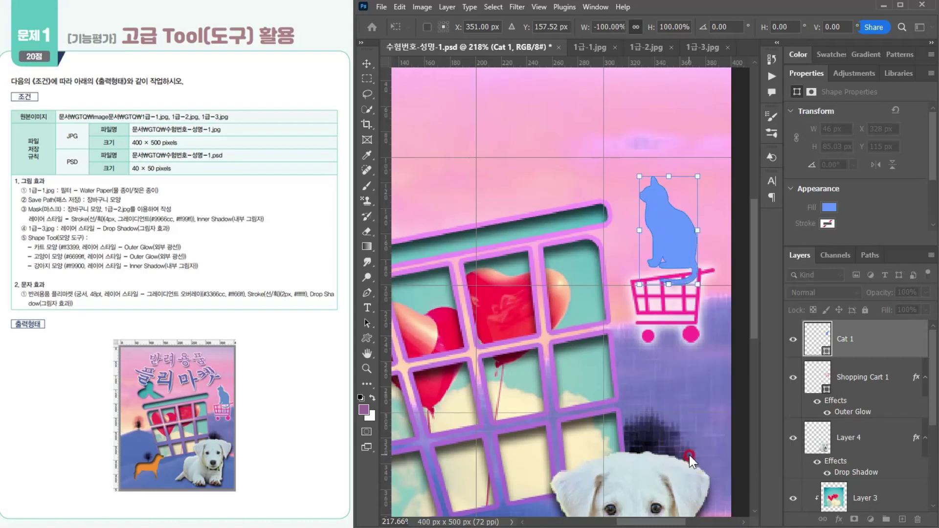
key(Return)
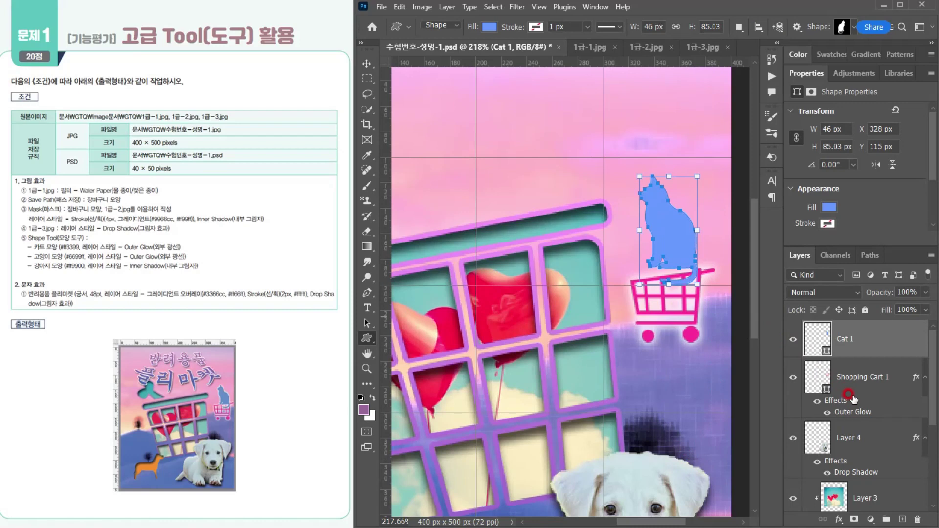
- Copy the shopping cart layer's Outer Glow effect onto the cat layer
click(839, 520)
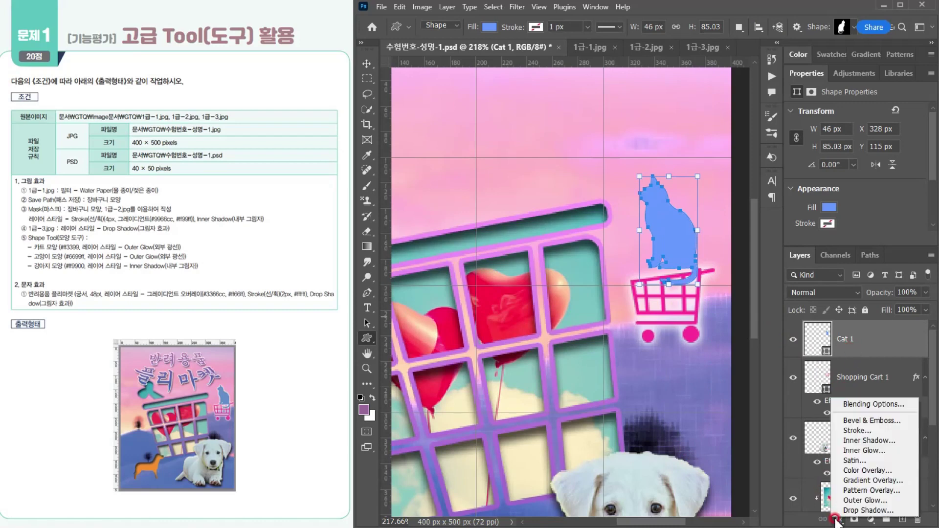
click(805, 8)
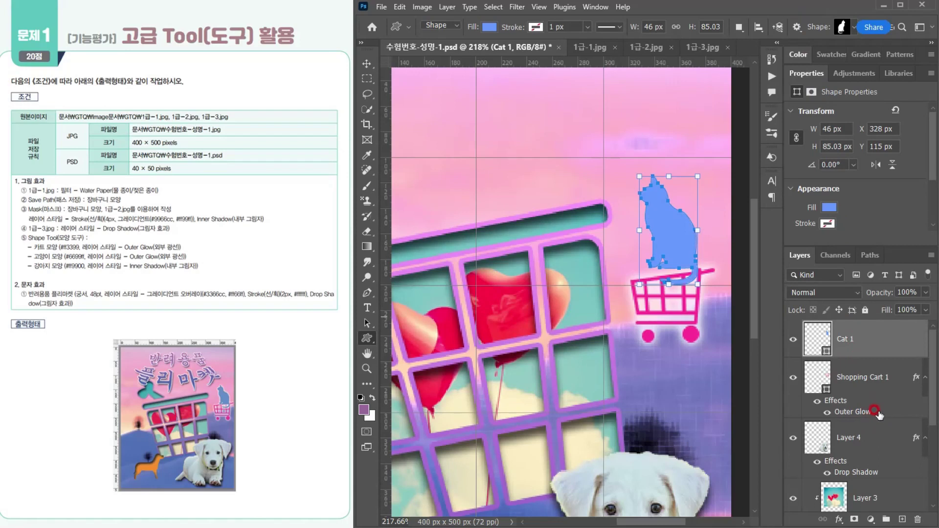
drag(856, 414, 866, 346)
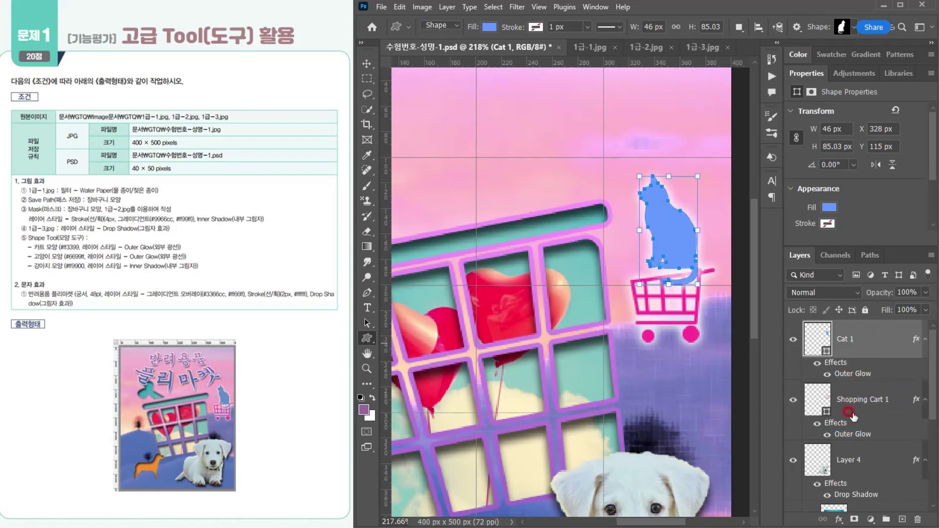
- Draw the legacy Animals dog shape, about 97 × 83 px, in the poster's lower-left area at about X 42, Y 386 px
scroll(593, 323, down, 5)
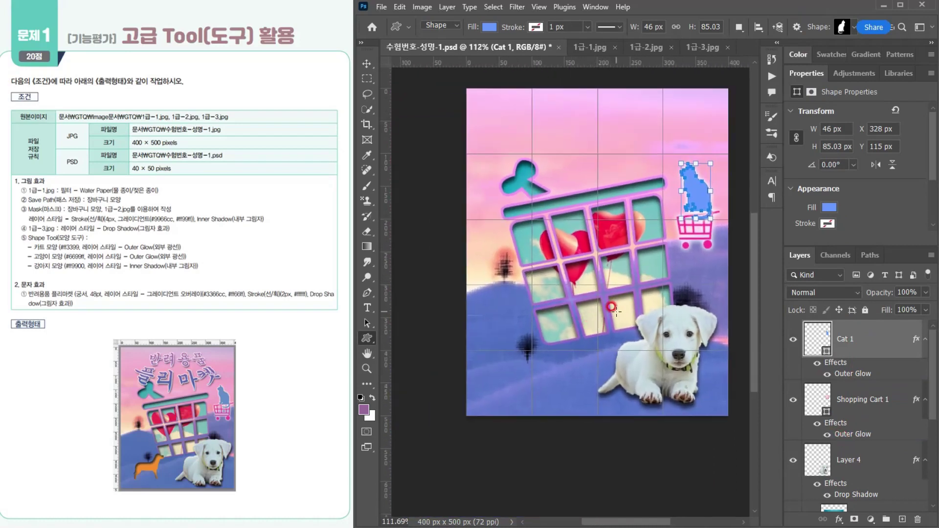
click(856, 28)
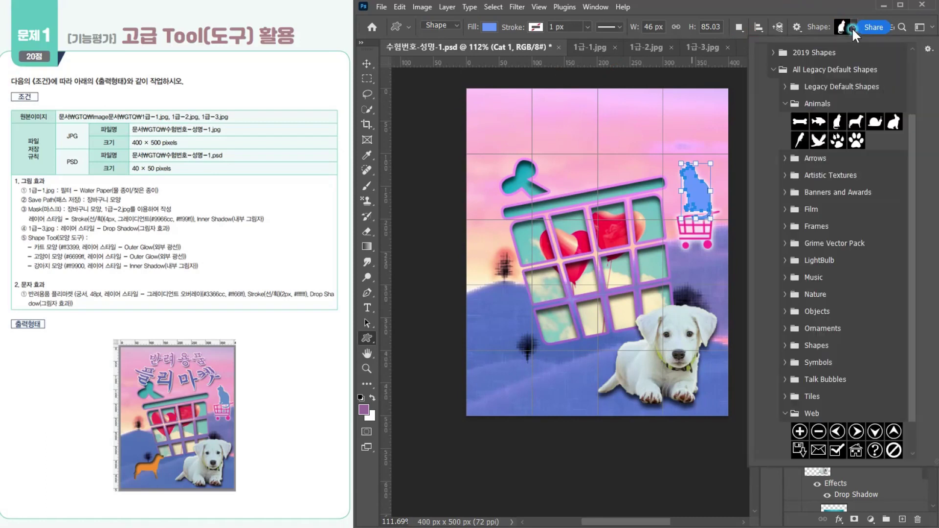
double_click(856, 122)
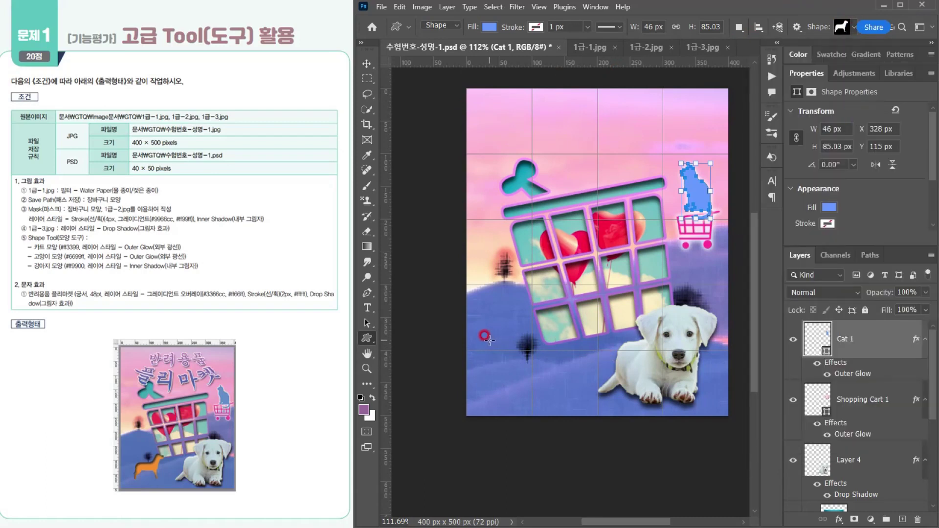
drag(491, 340, 568, 391)
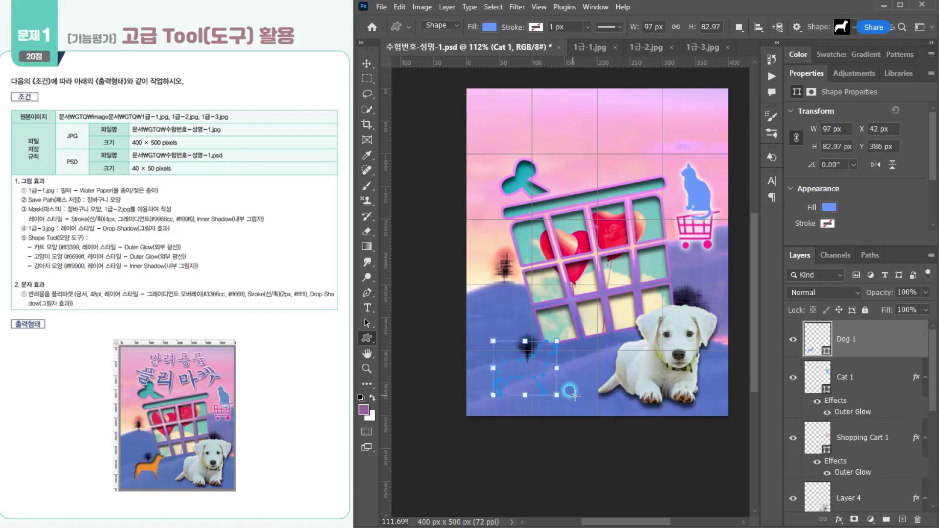
- Set the dog shape's fill color to #ff9900
double_click(808, 338)
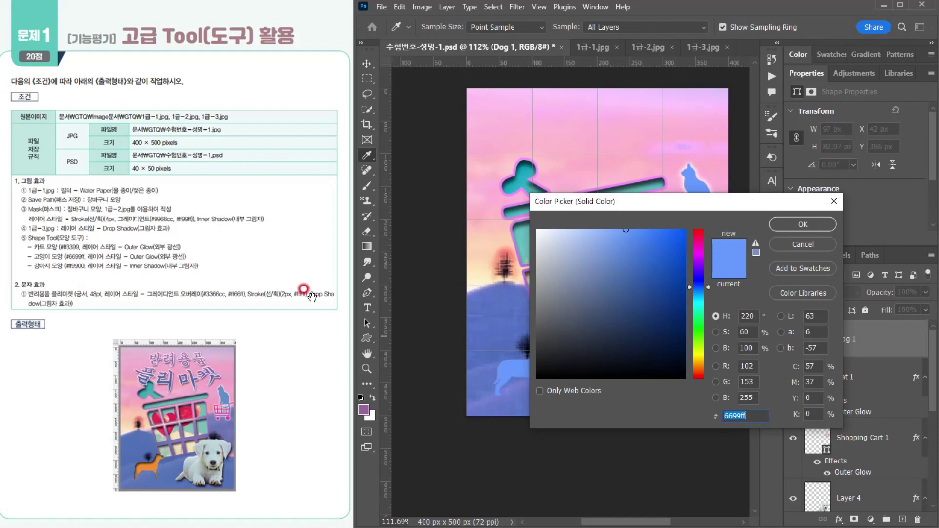
text(ff9900)
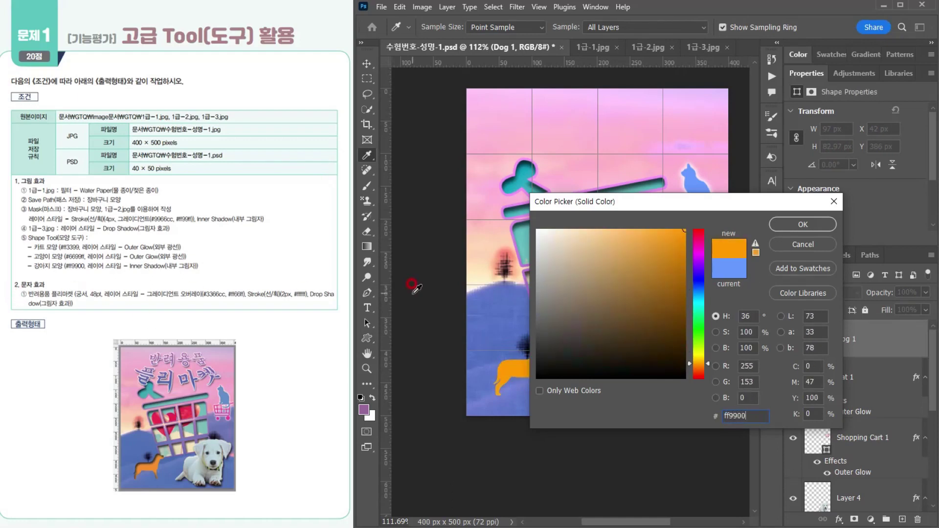
key(Return)
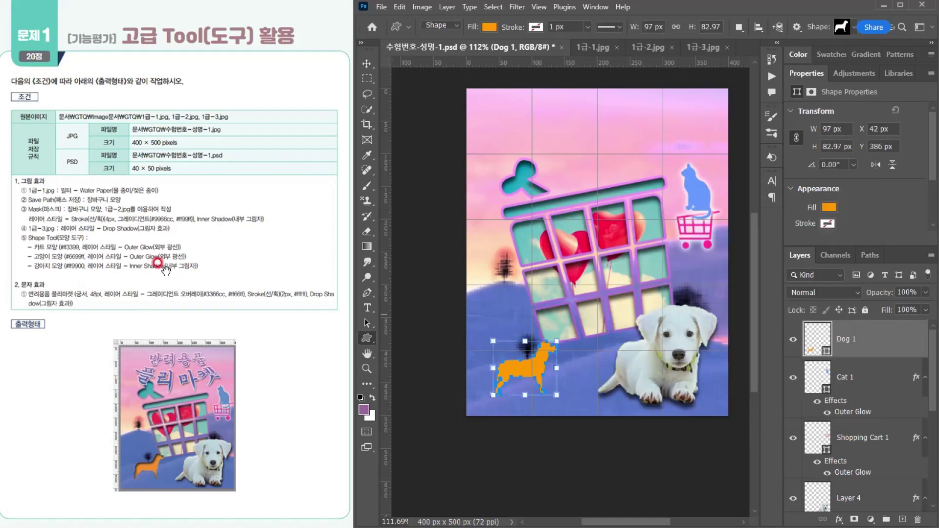
- Add an Inner Shadow layer style to the dog shape with 70% opacity, 7 px distance and 7 px size
click(840, 520)
click(857, 441)
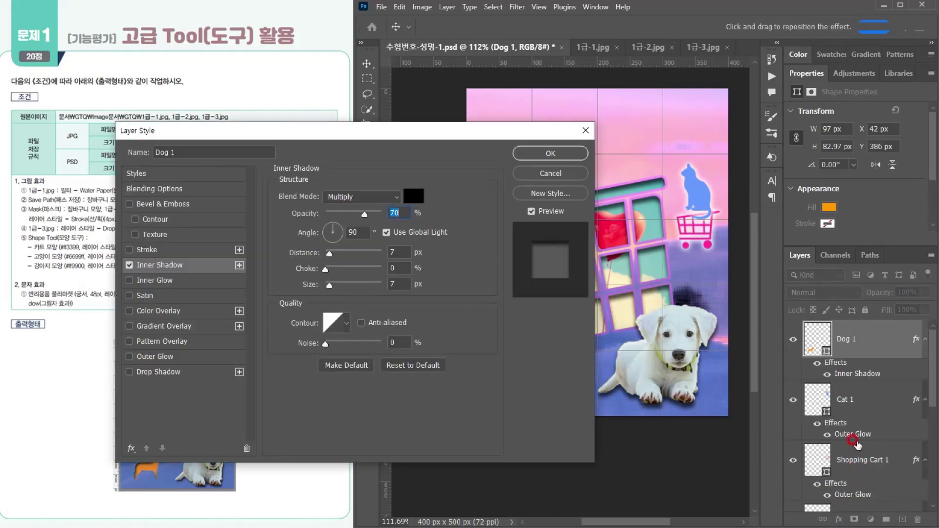
click(542, 159)
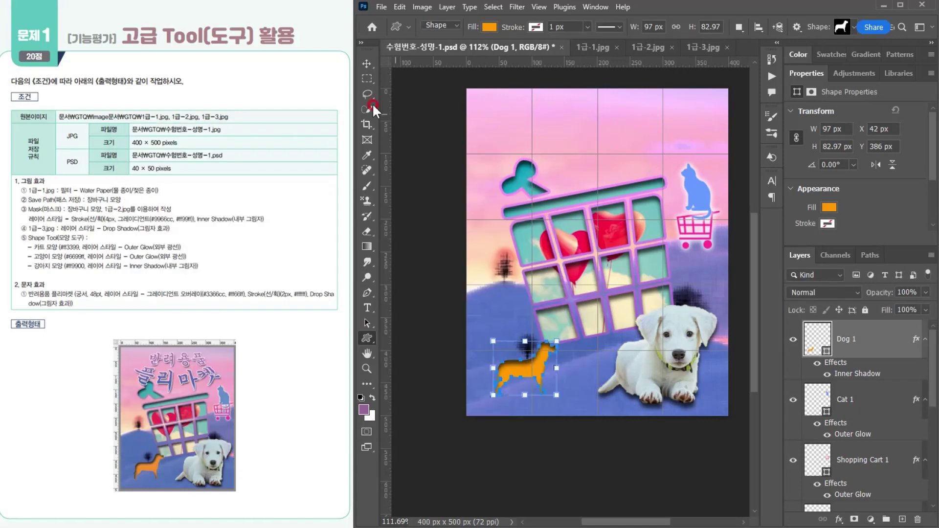
- Add horizontal text reading "반려용품" and "플리마켓" on two lines near the poster's top, directly above the background image layer
click(368, 63)
click(522, 143)
drag(605, 299, 569, 336)
click(83, 297)
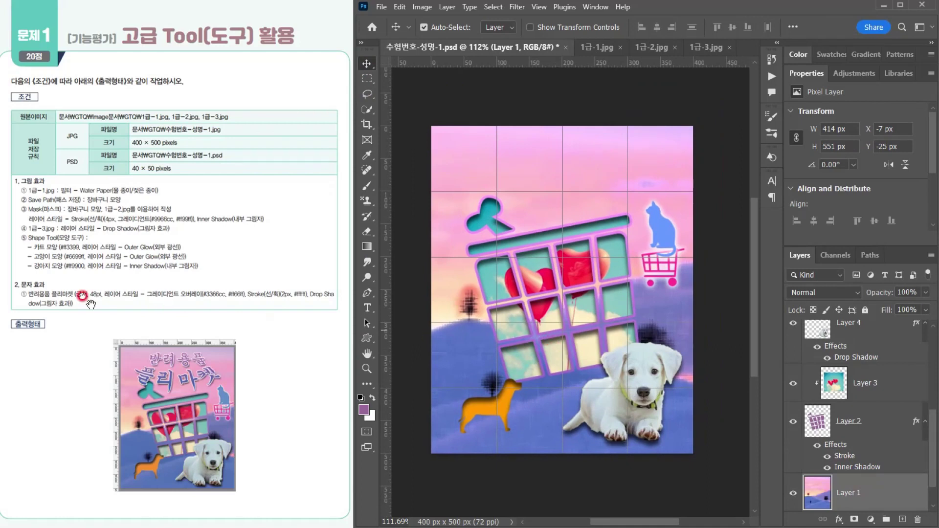
click(367, 308)
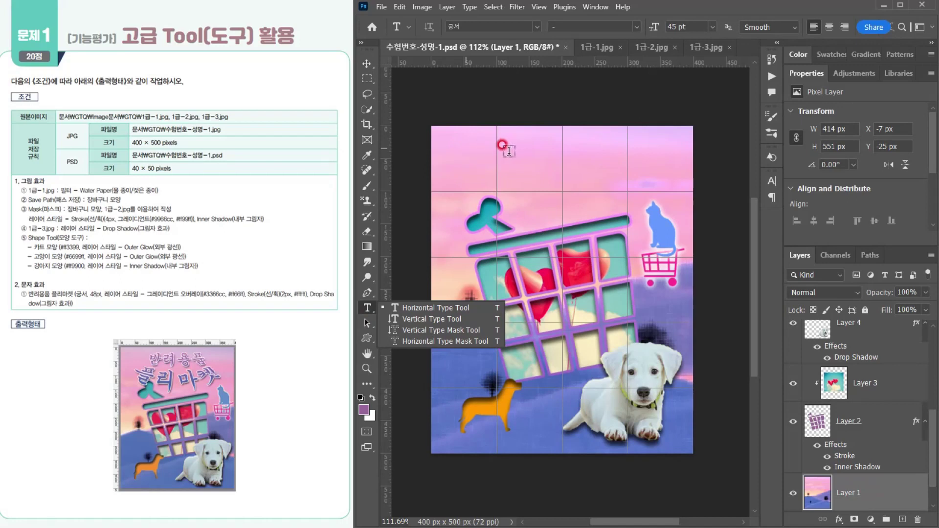
click(478, 160)
text(반려)
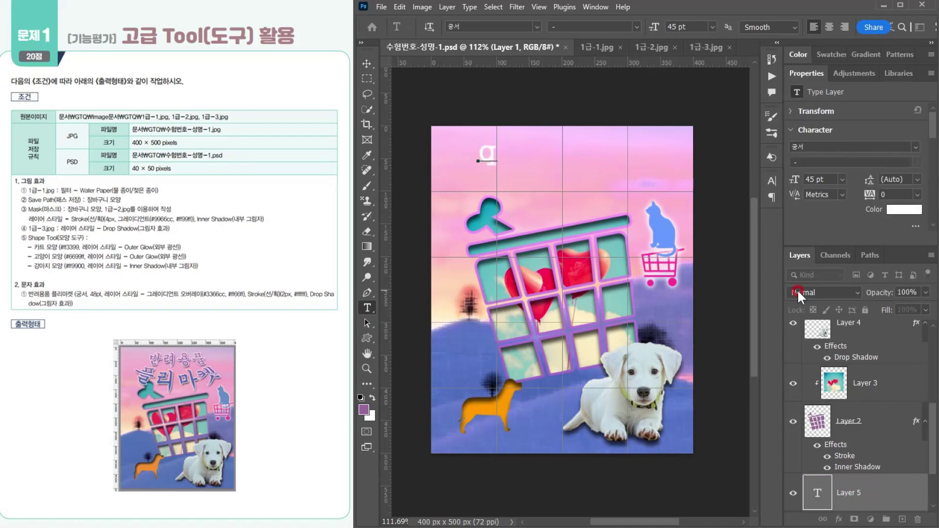
text(용품)
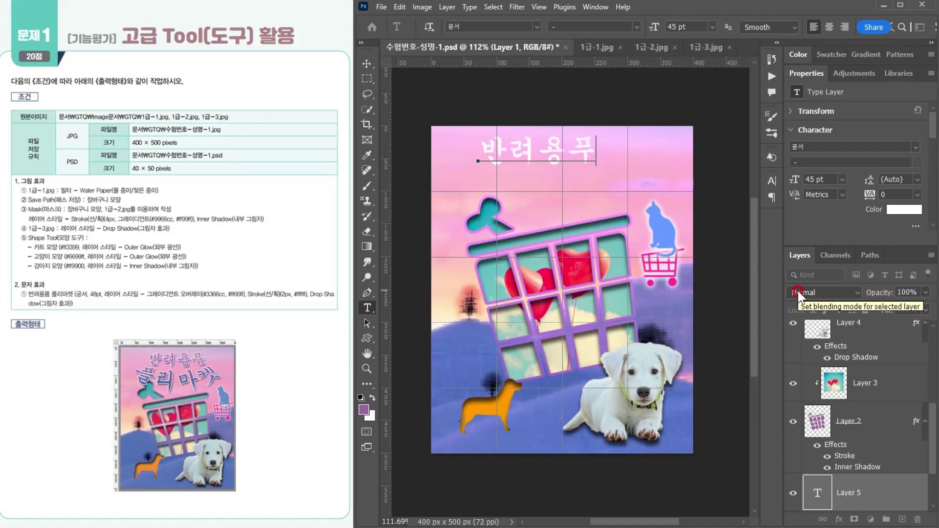
key(Return)
text(플리마켓)
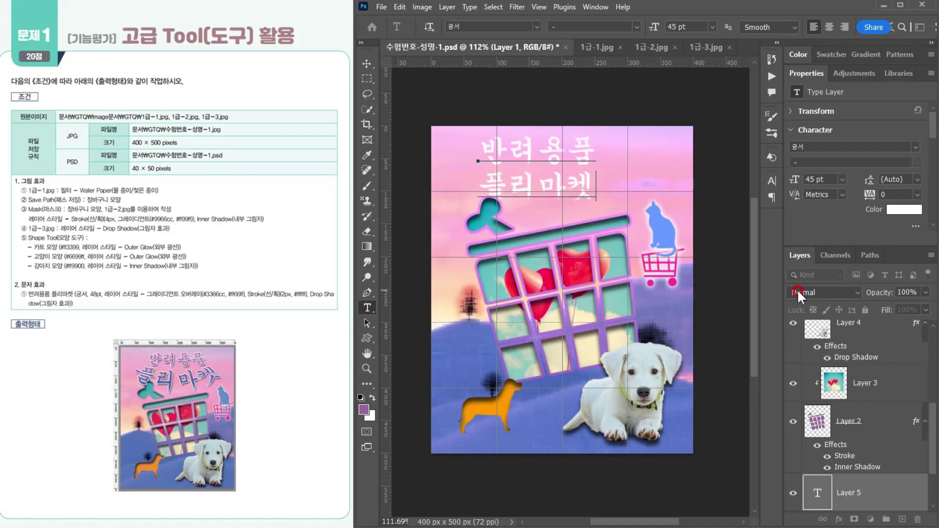
- Set the font size of the entire two-line title to 48 pt
key(ctrl+a)
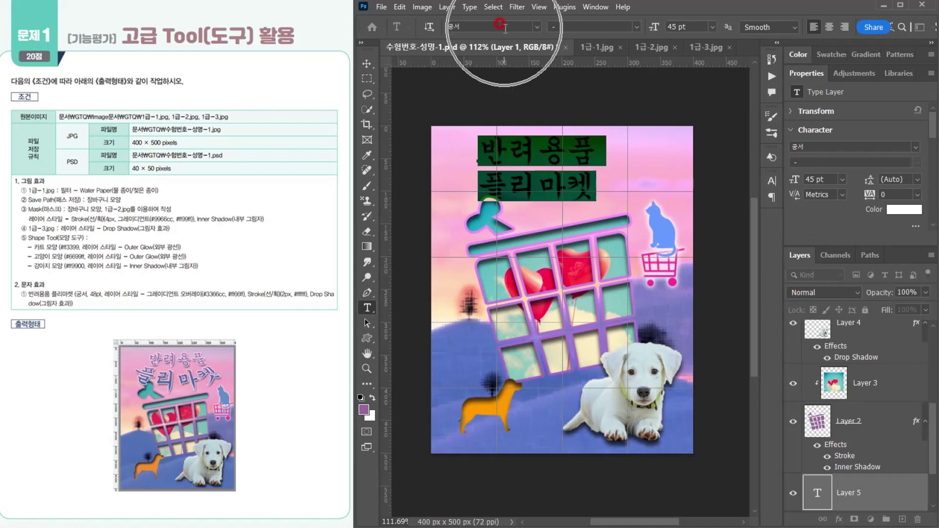
click(655, 23)
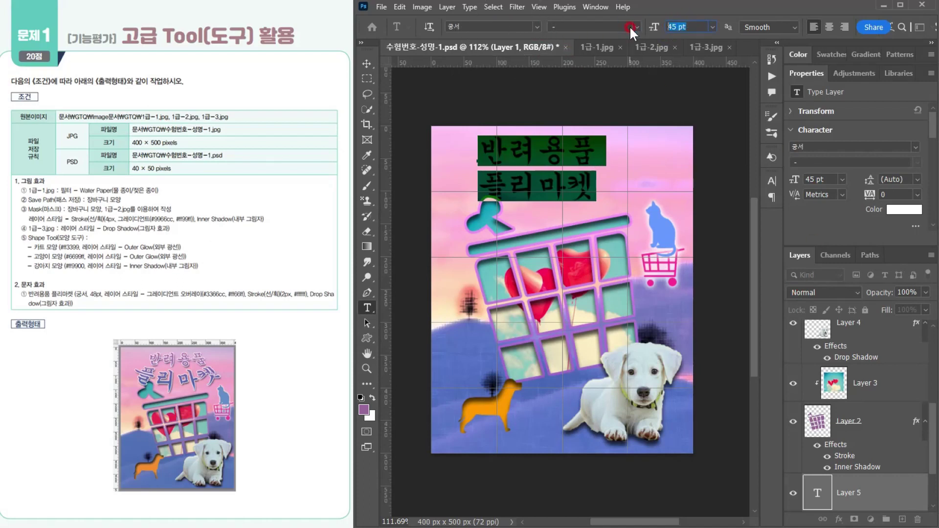
text(48)
key(Return)
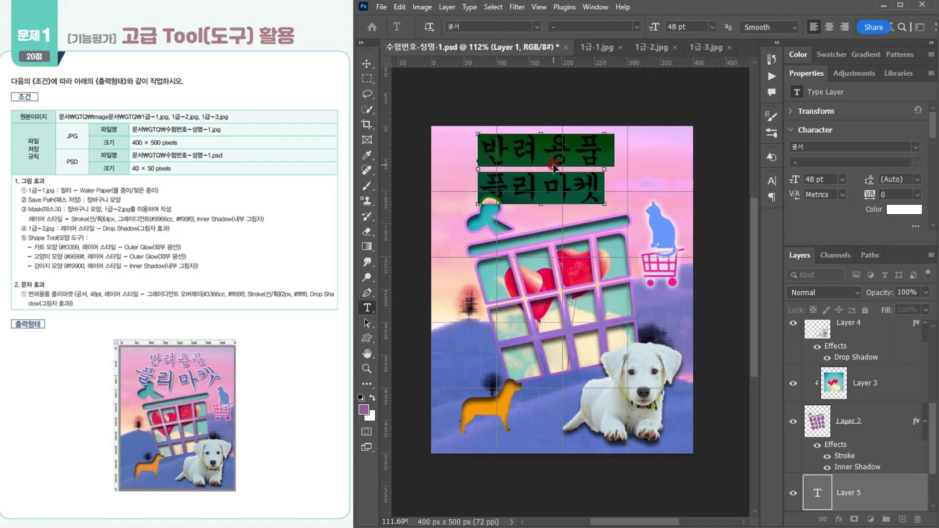
key(ctrl+Return)
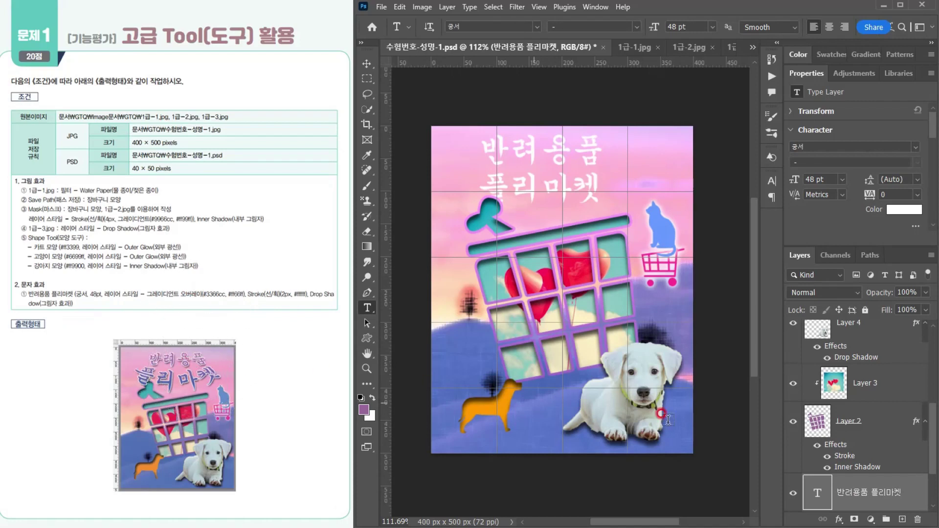
- Add a Gradient Overlay to the title text and set the gradient's starting color stop to #3366cc
click(840, 520)
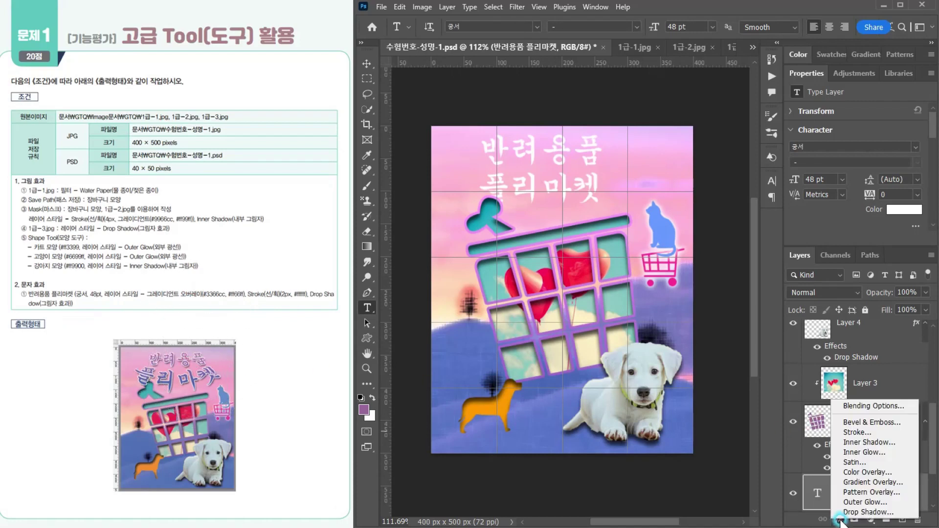
click(855, 479)
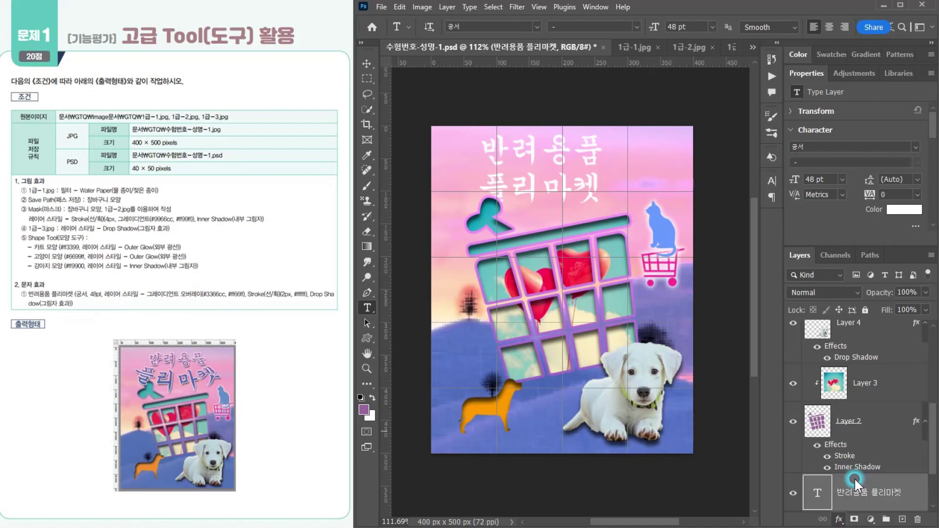
drag(223, 132, 465, 106)
click(594, 201)
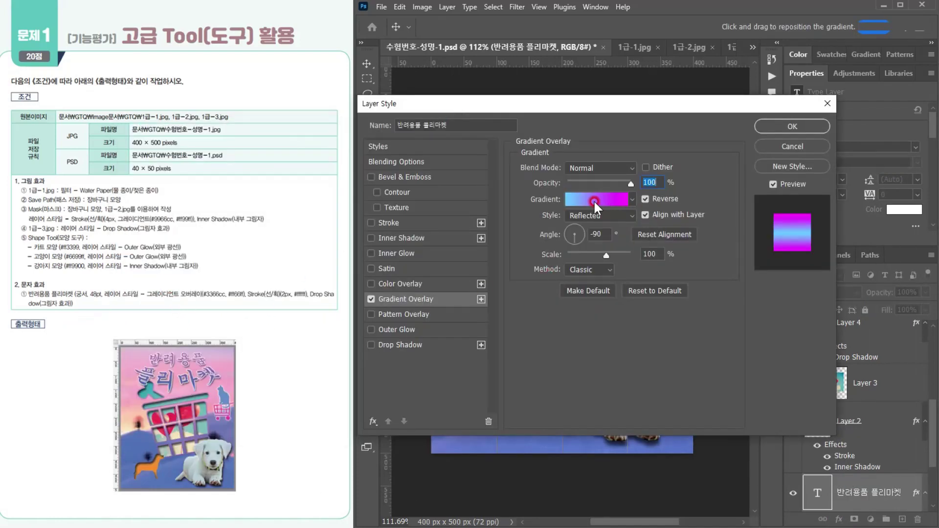
click(478, 327)
double_click(478, 328)
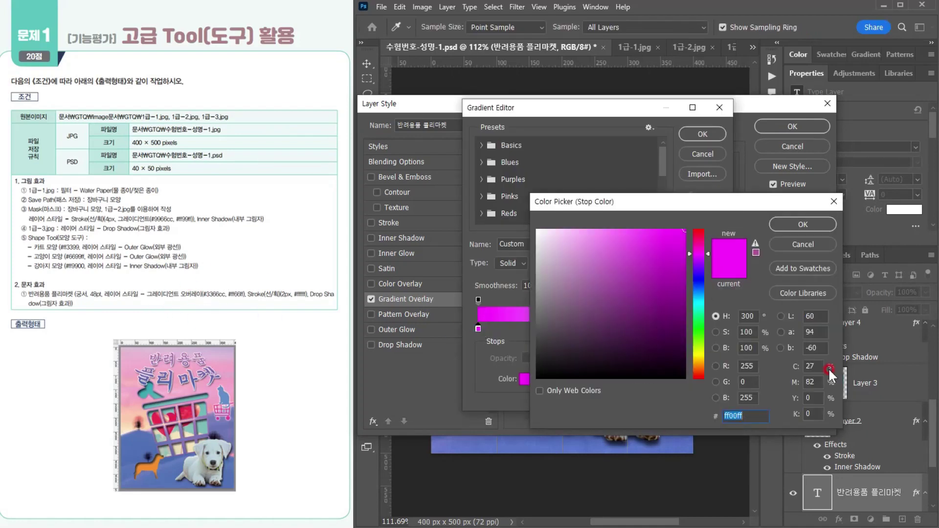
text(3366)
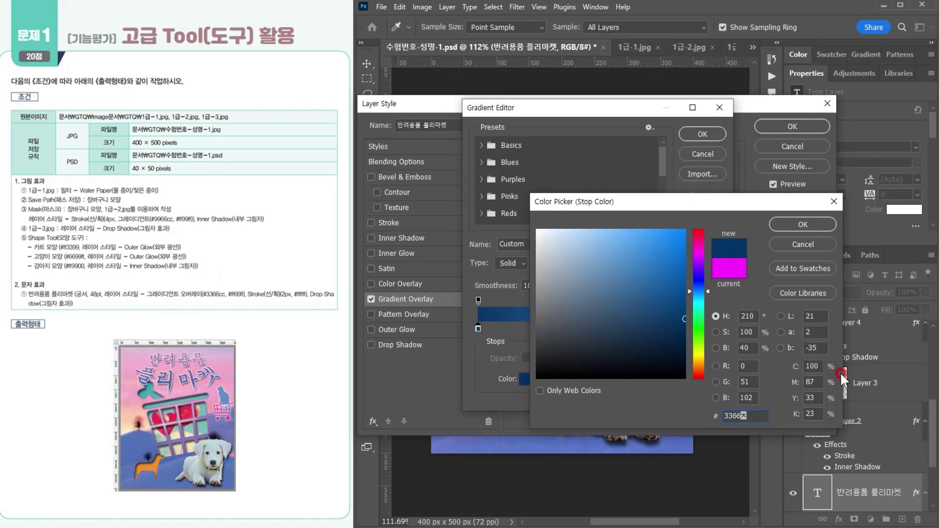
text(ㅊ)
text(cc)
key(Return)
- Set the ending color stop of the title's gradient to #ff66ff and accept the gradient
double_click(715, 328)
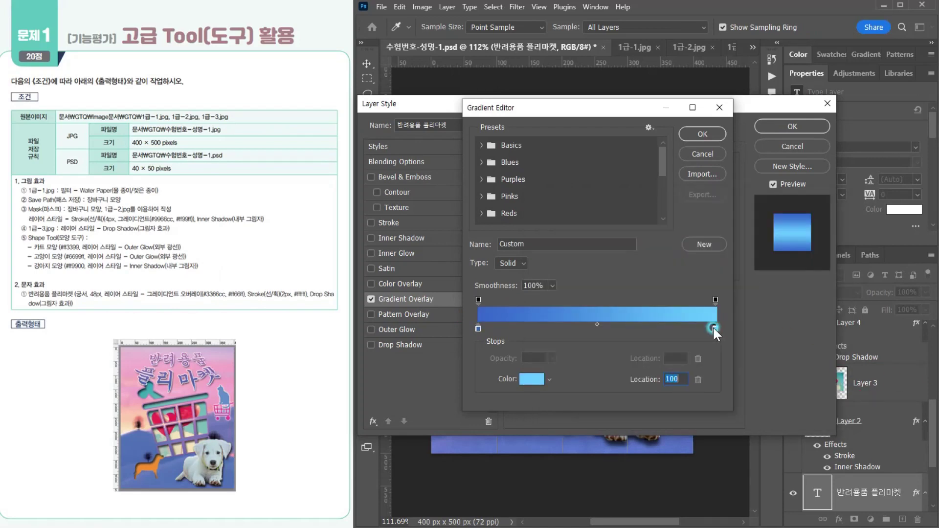
text(ff6)
text(ff)
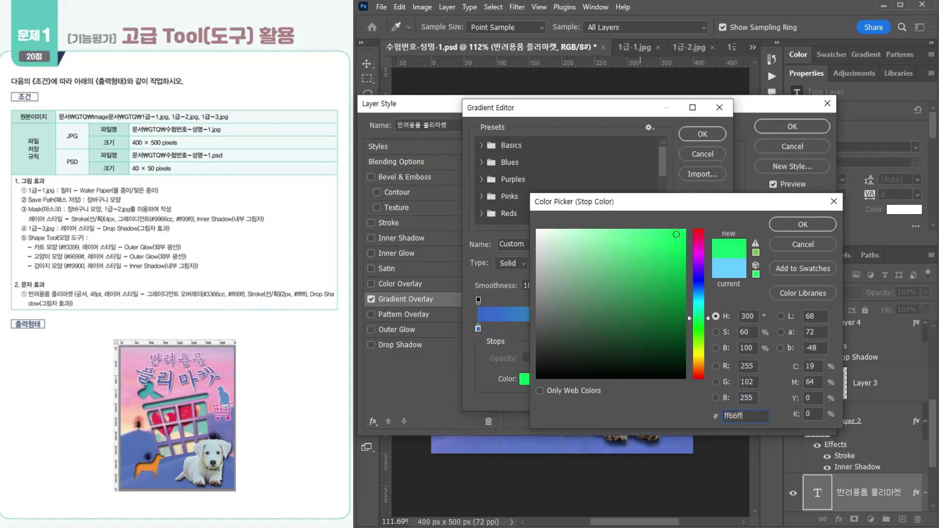
key(Return)
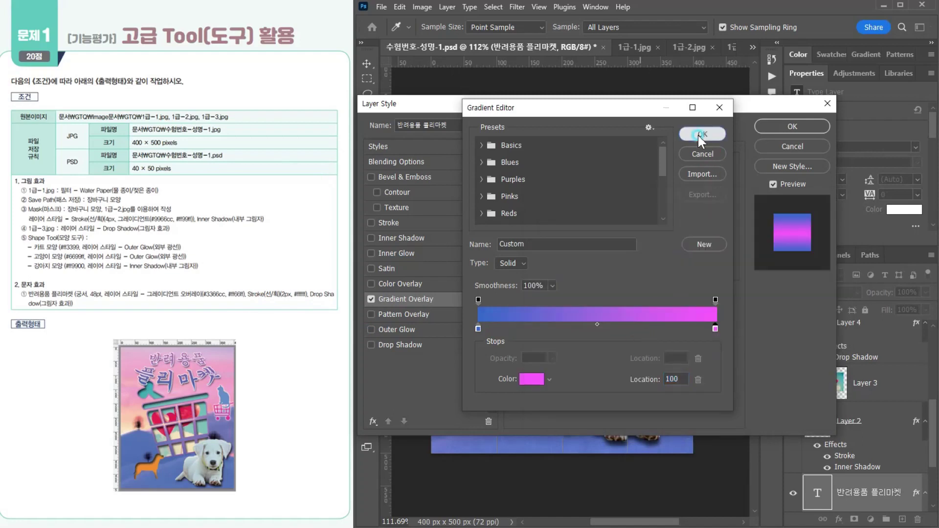
click(703, 134)
- Set the title's Gradient Overlay style to Linear
drag(489, 103, 707, 134)
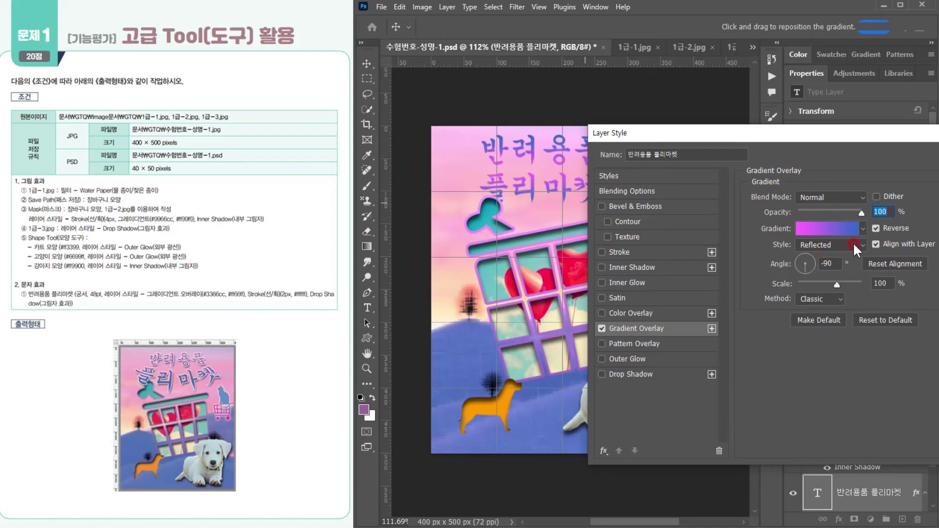
click(815, 245)
click(818, 256)
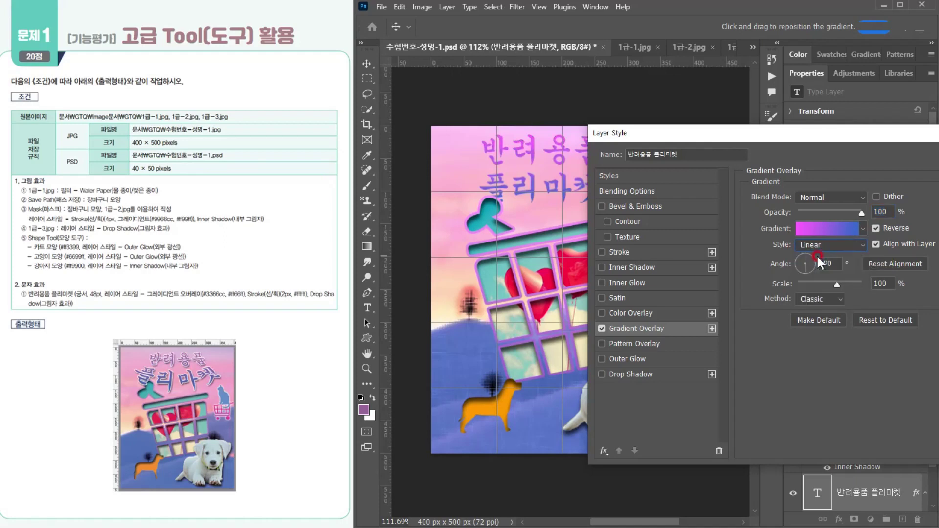
- Turn off Reverse for the title's Gradient Overlay, check the colors of both gradient stops and accept the gradient
click(875, 228)
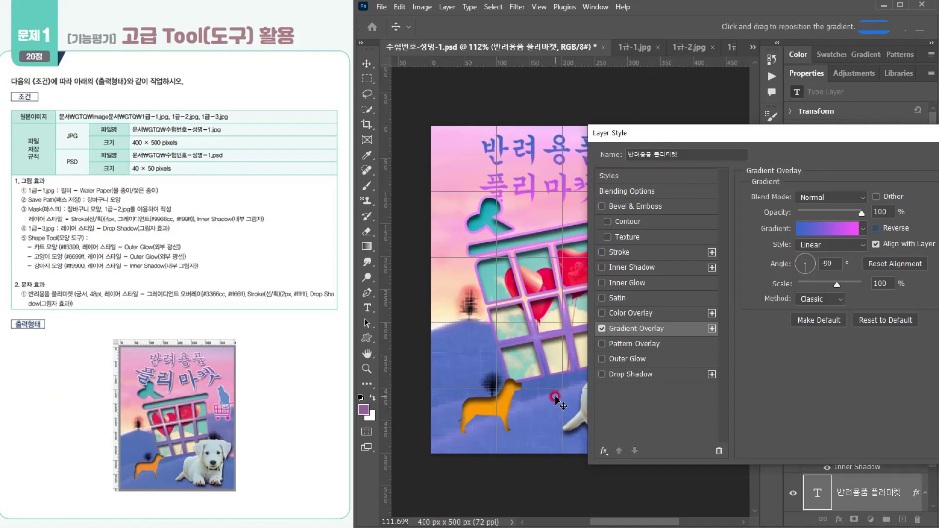
click(827, 229)
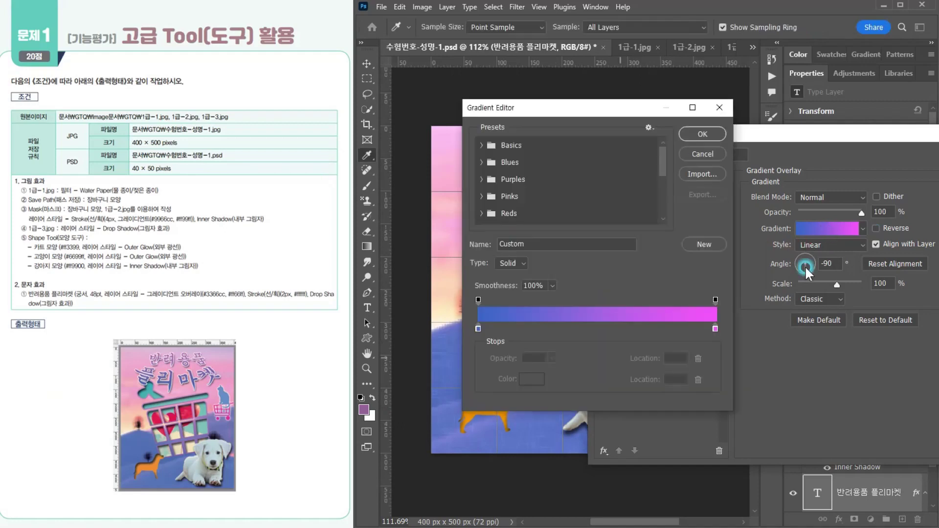
double_click(478, 329)
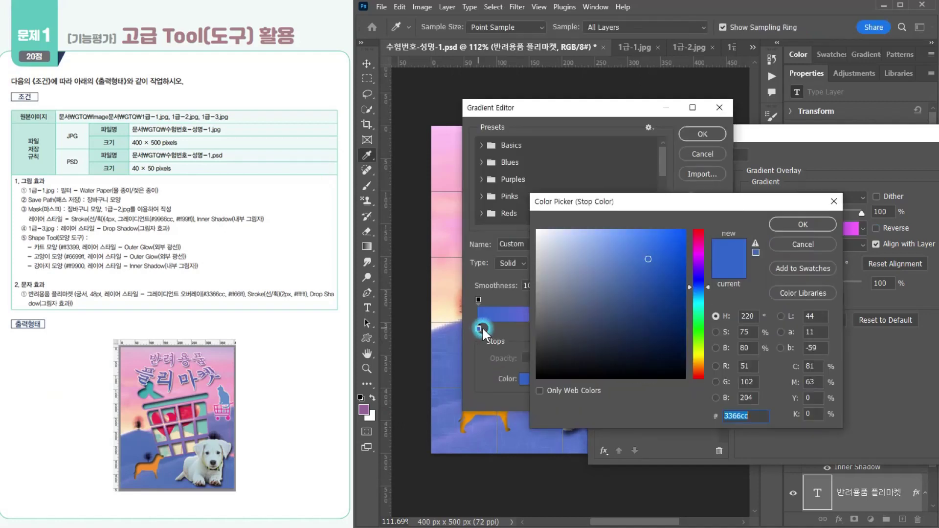
click(803, 224)
click(715, 329)
double_click(715, 329)
click(800, 223)
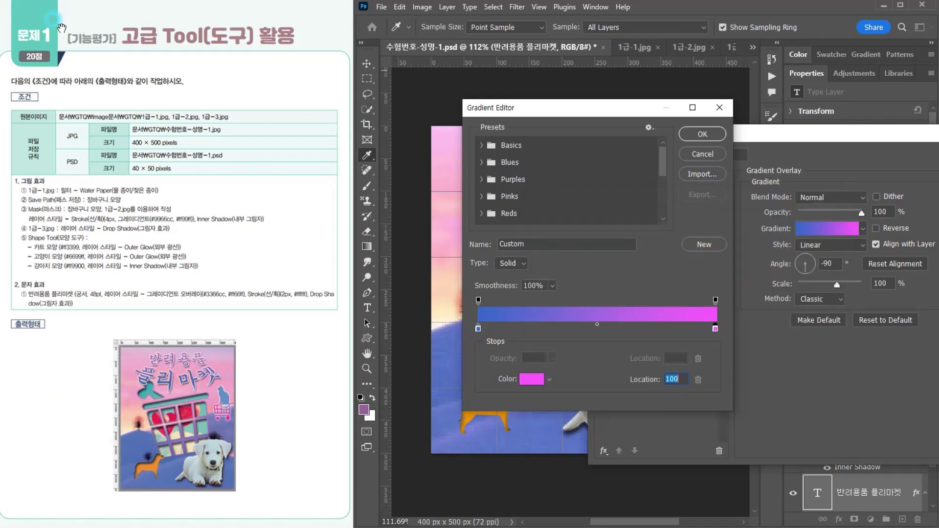
click(703, 135)
click(703, 134)
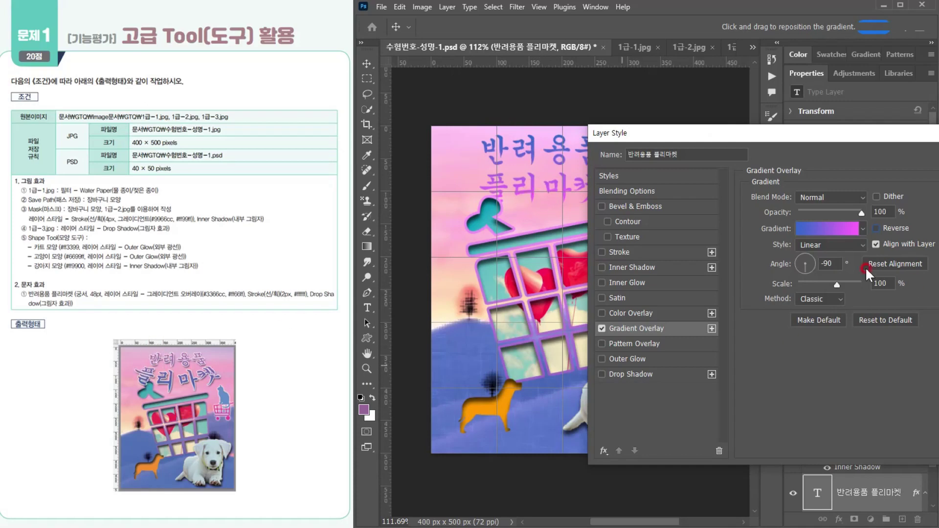
- Set the title's Gradient Overlay angle to 90° and leave the gradient unreversed
drag(833, 262, 791, 245)
text(90)
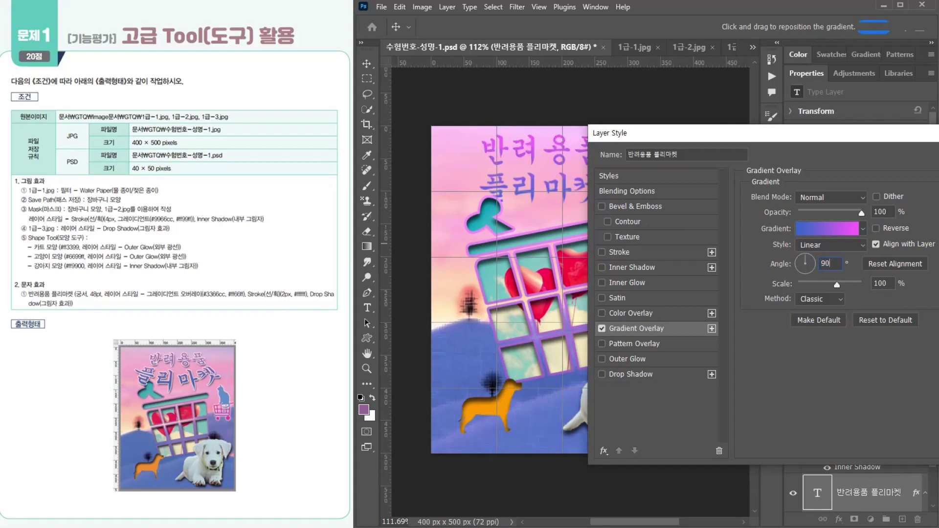
click(825, 263)
double_click(835, 263)
click(879, 228)
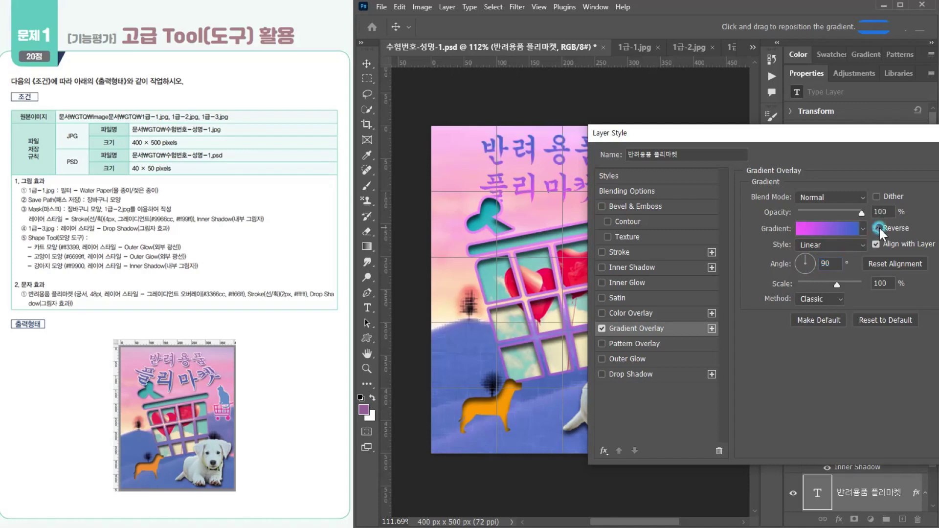
click(879, 228)
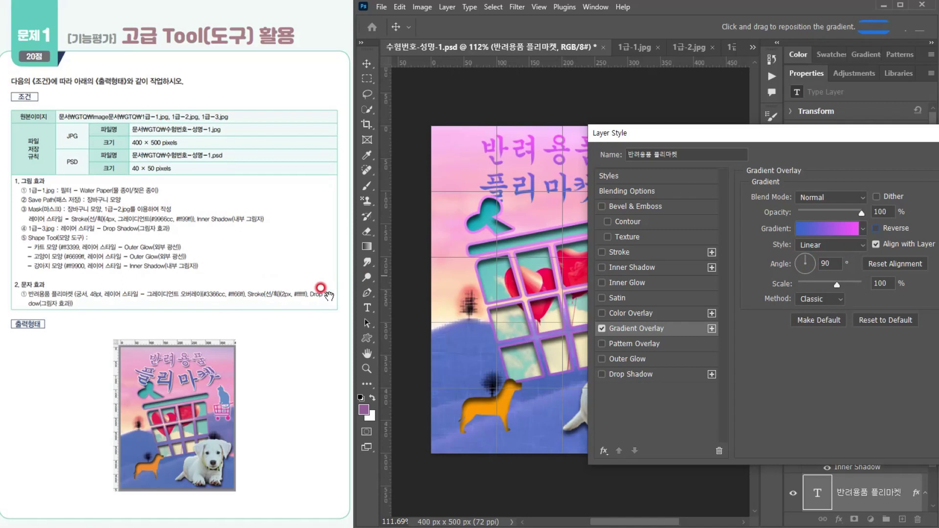
- Add a 2 px Stroke to the title with a solid #ffffff color fill
click(649, 254)
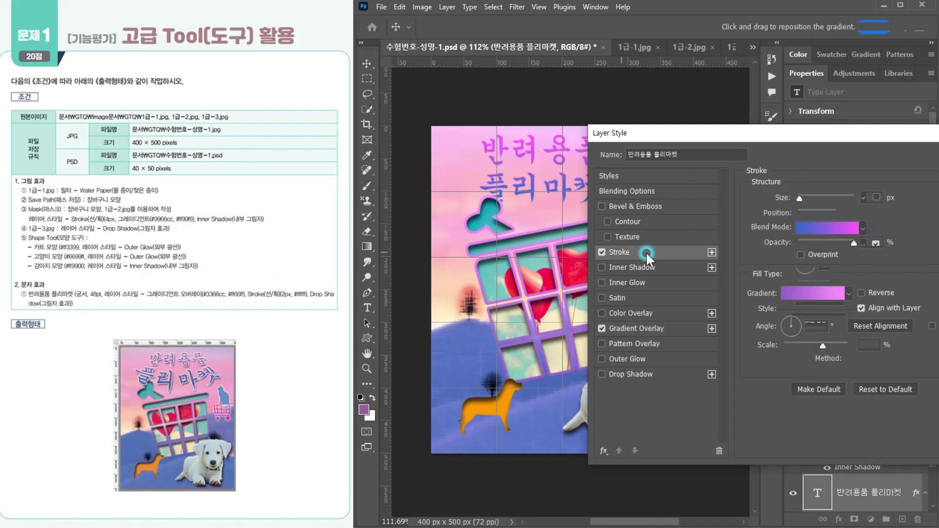
double_click(871, 197)
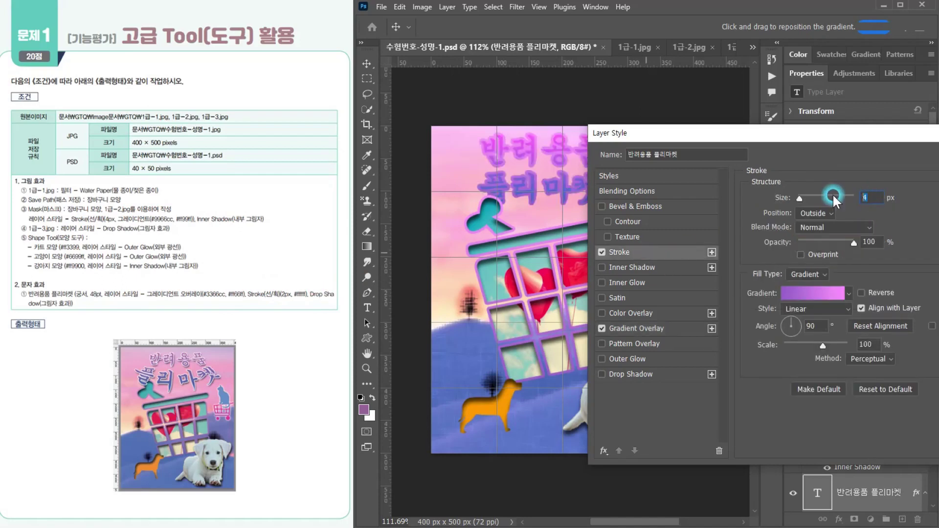
text(2)
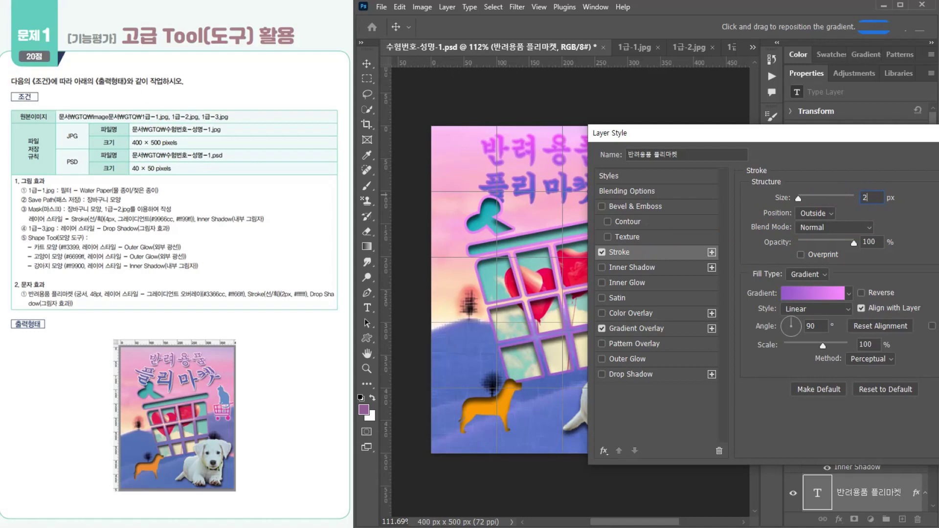
click(809, 273)
click(804, 285)
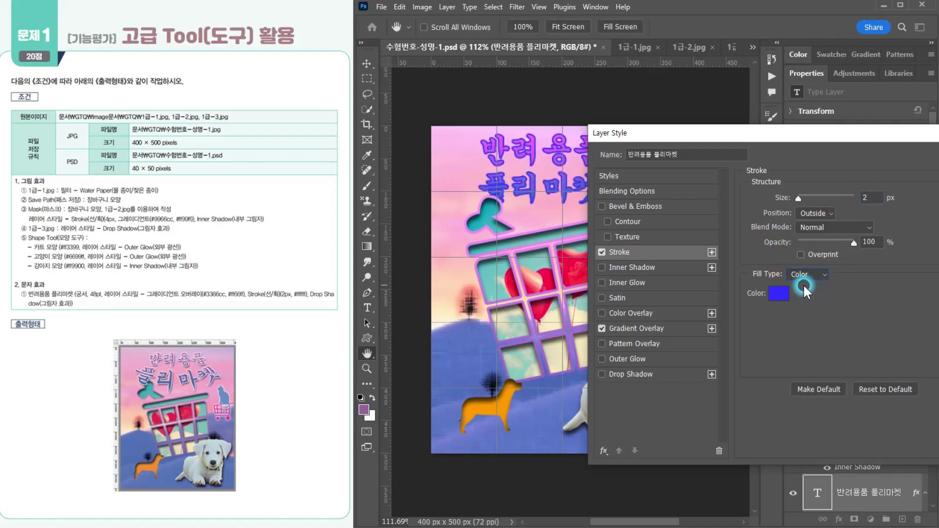
click(773, 291)
text(ffffff)
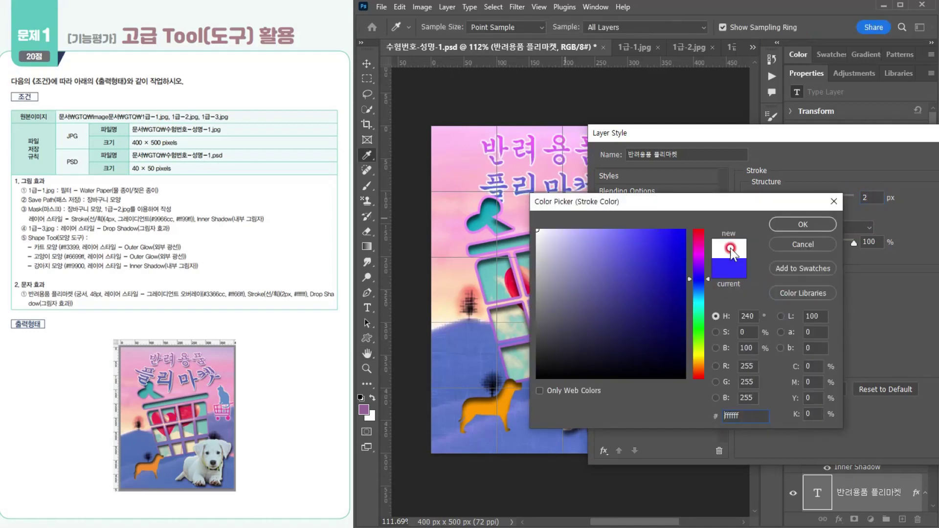
click(804, 224)
- Add a Drop Shadow to the title text and accept the layer style
click(673, 375)
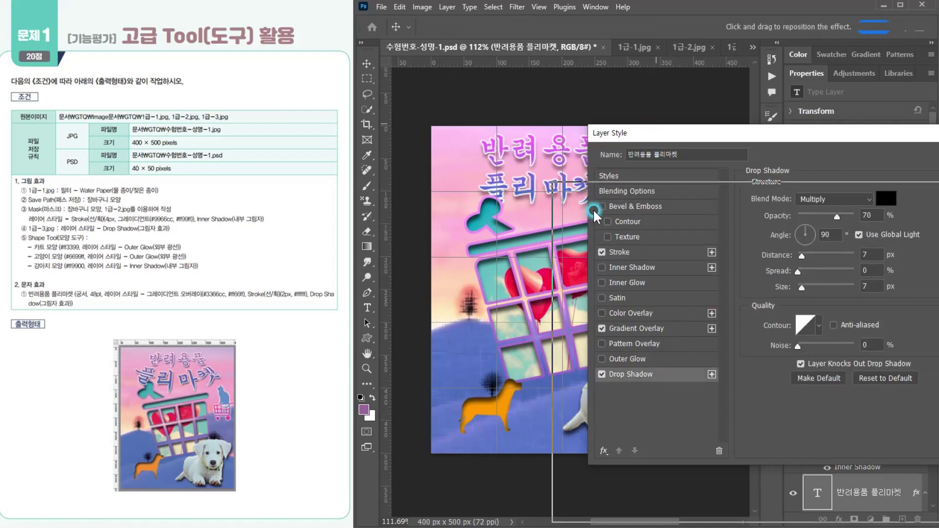
drag(658, 132, 492, 268)
click(854, 294)
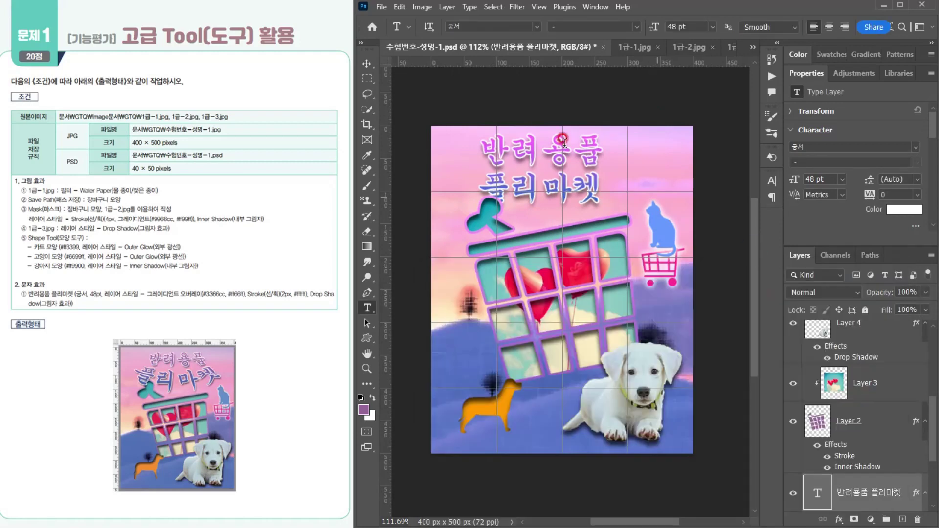
- Warp the title text with the Shell Lower style and accept the warp
click(894, 27)
drag(601, 315, 658, 216)
click(633, 221)
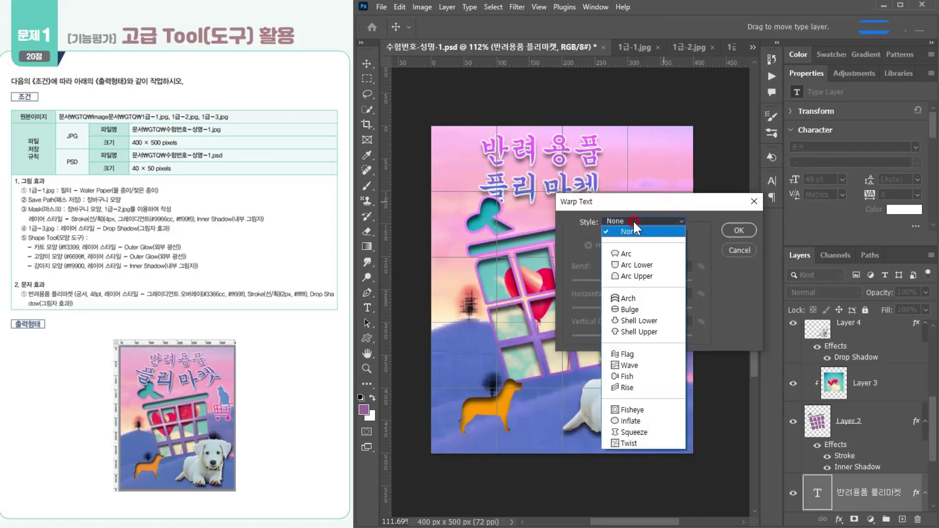
click(637, 323)
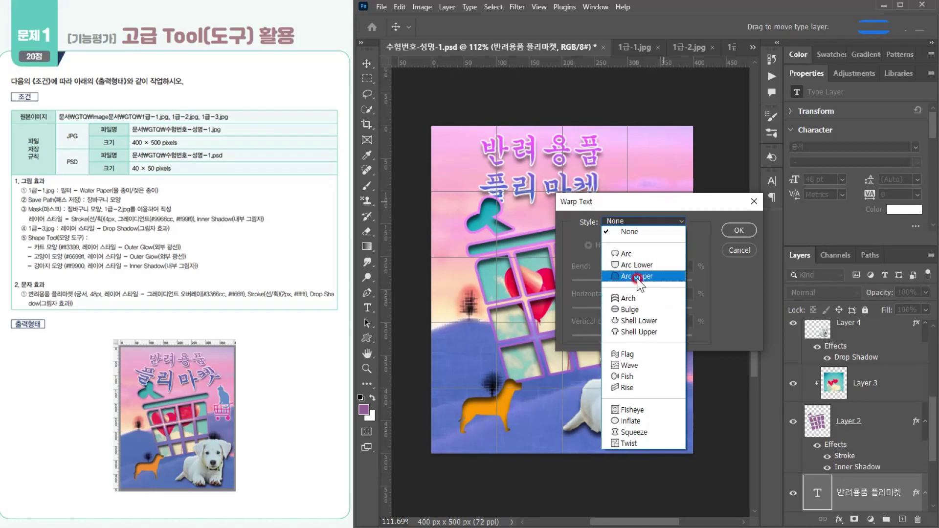
click(639, 264)
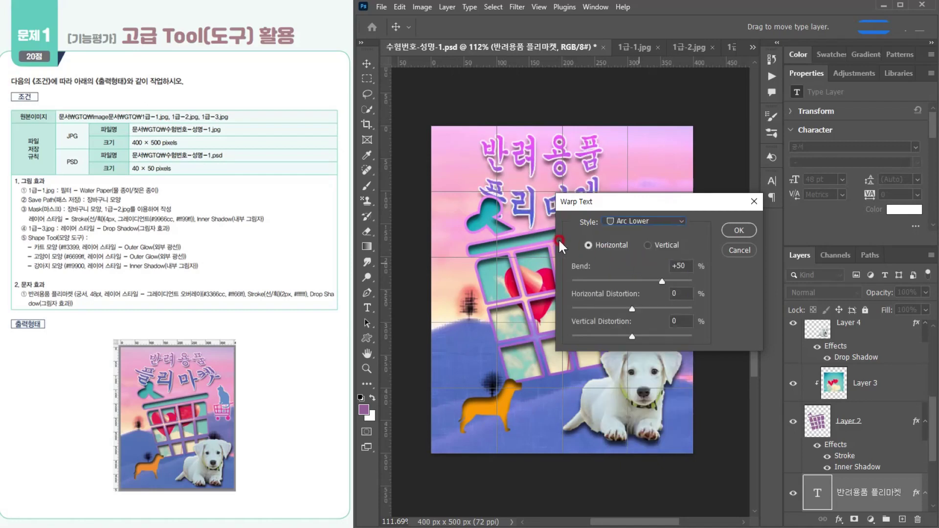
click(655, 222)
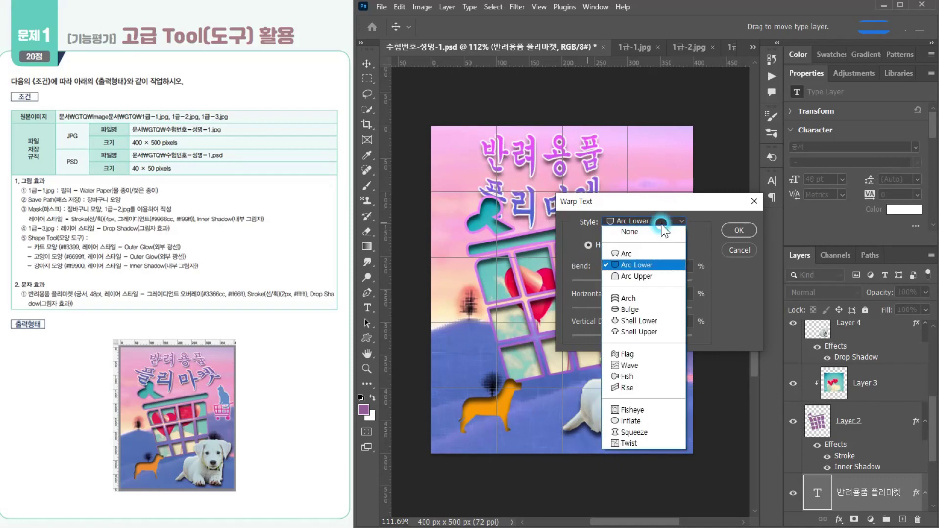
click(640, 321)
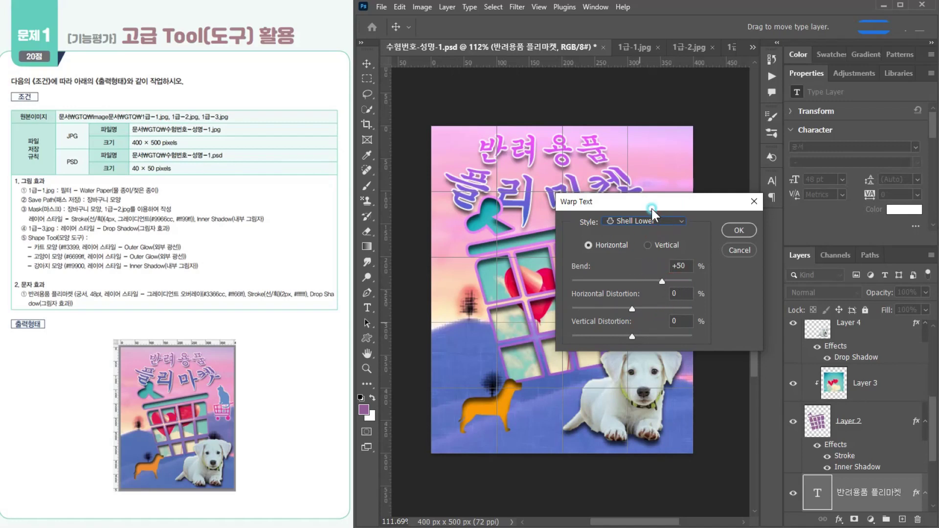
drag(652, 211, 618, 272)
click(705, 292)
- Move the title layer directly above the Shopping Cart 1 layer and position the title just above the large cart
mouse_move(590, 172)
mouse_down()
mouse_move(595, 176)
mouse_move(594, 168)
mouse_up()
click(867, 445)
drag(870, 447, 854, 327)
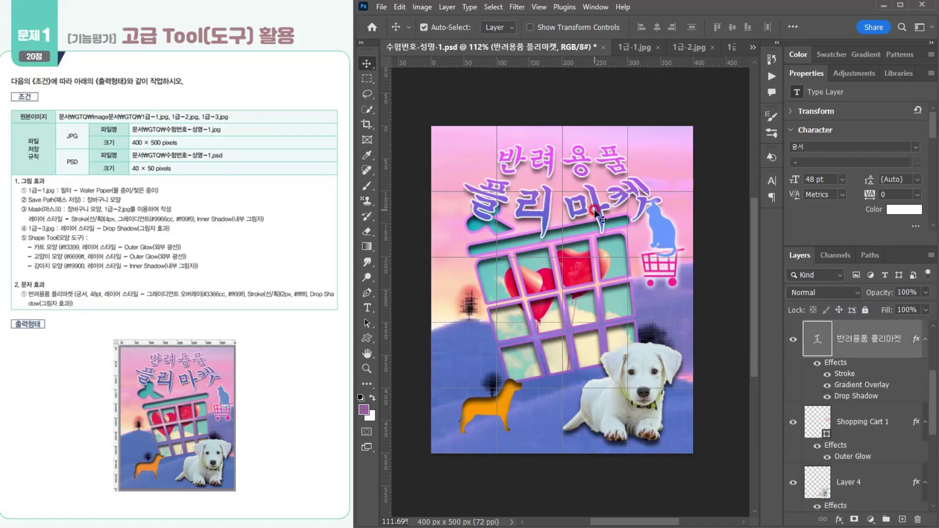
drag(590, 199, 590, 194)
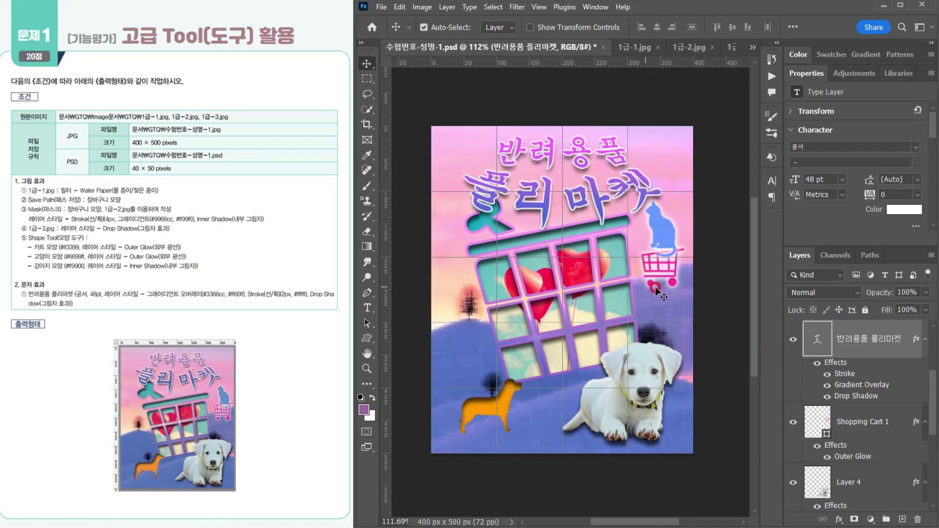
- Scale the cat and small shopping cart shapes together to 90% and nudge them slightly down, clear of the title
click(664, 233)
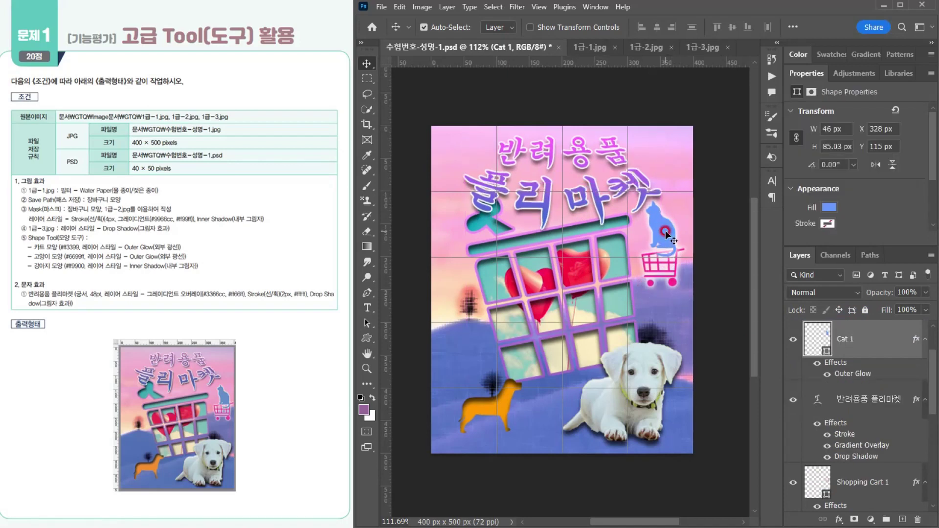
scroll(666, 230, up, 3)
scroll(666, 231, up, 1)
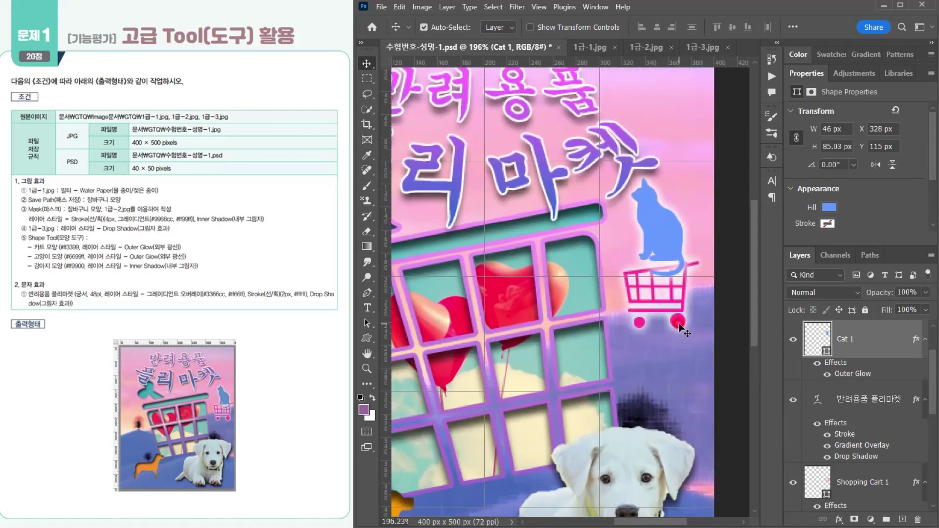
shift+click(679, 323)
key(ctrl+t)
drag(625, 188, 631, 193)
drag(666, 241, 667, 247)
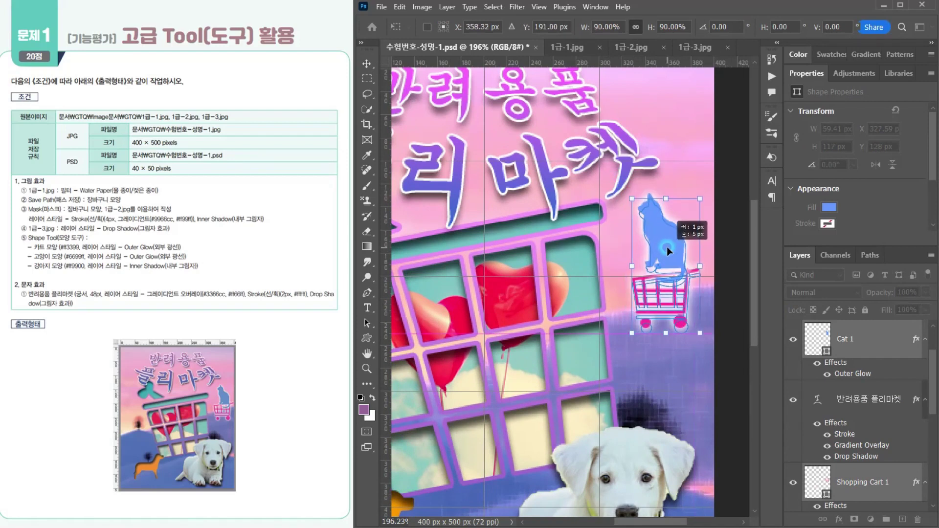
key(Return)
scroll(594, 275, down, 5)
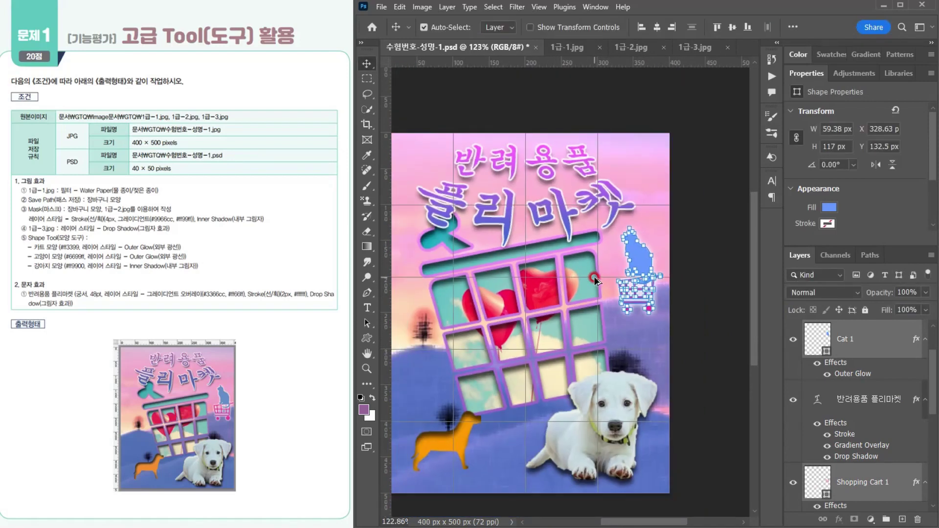
click(551, 311)
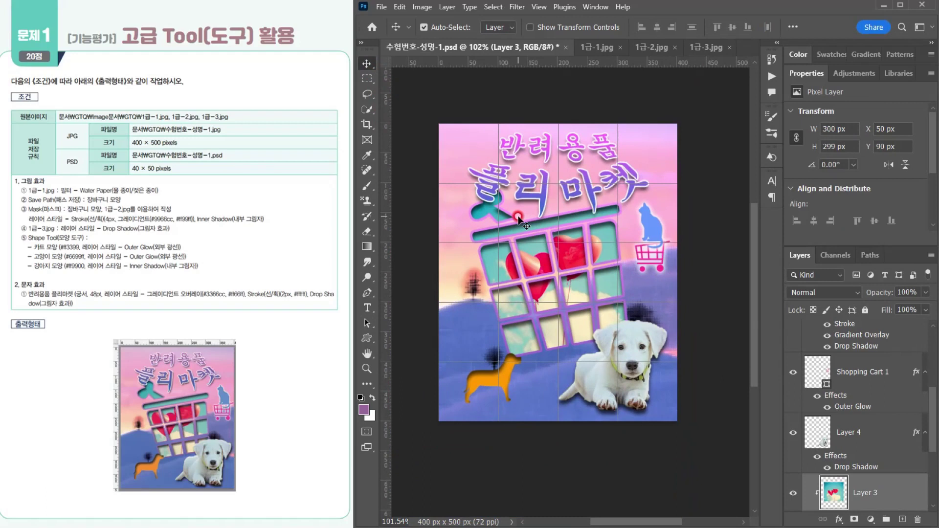
- Start saving the poster as a separate copy in the GTQ folder
click(380, 7)
click(394, 148)
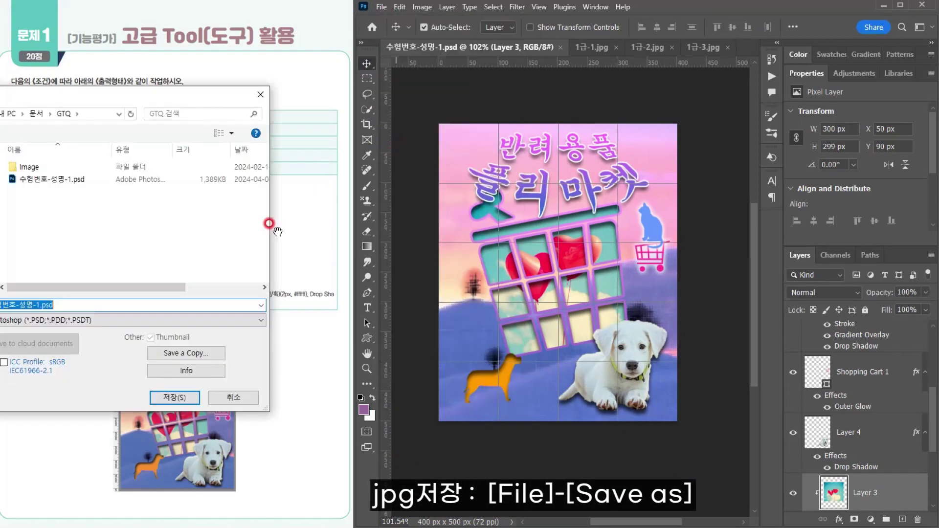
drag(66, 93, 82, 94)
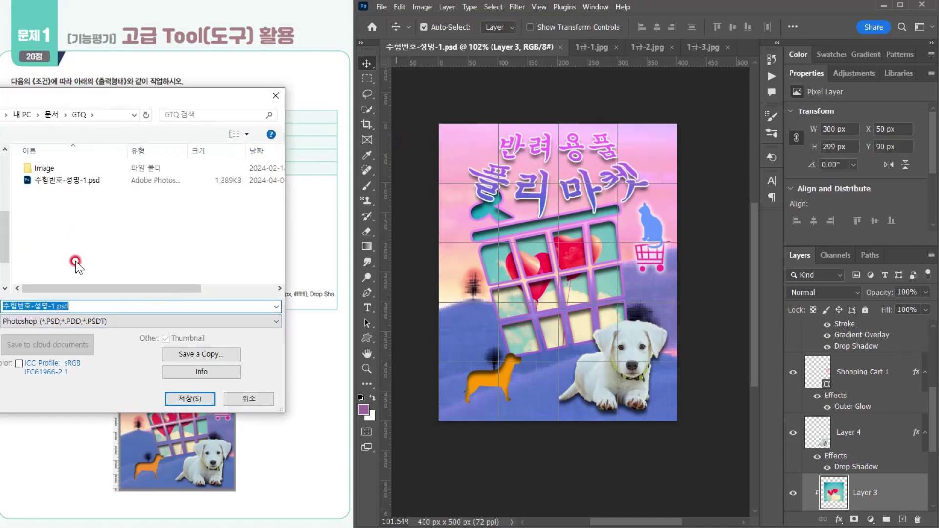
click(46, 321)
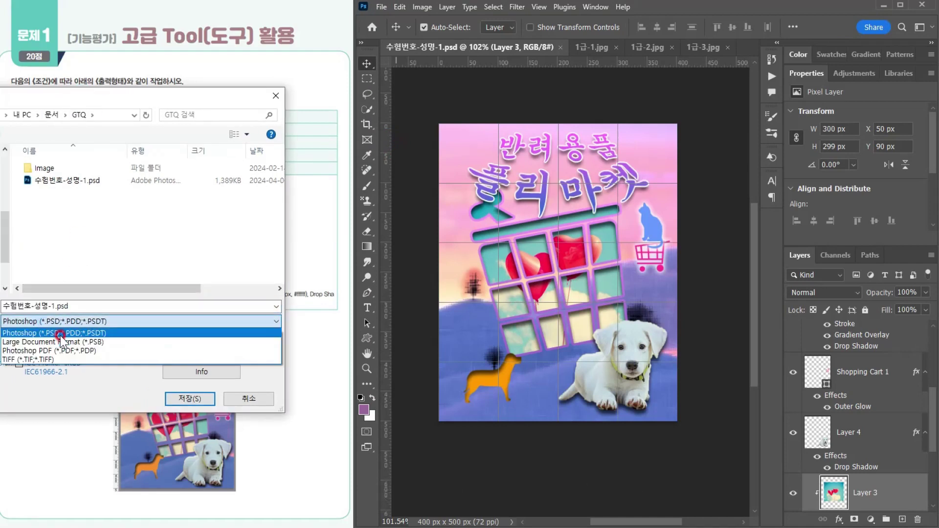
click(44, 395)
click(187, 354)
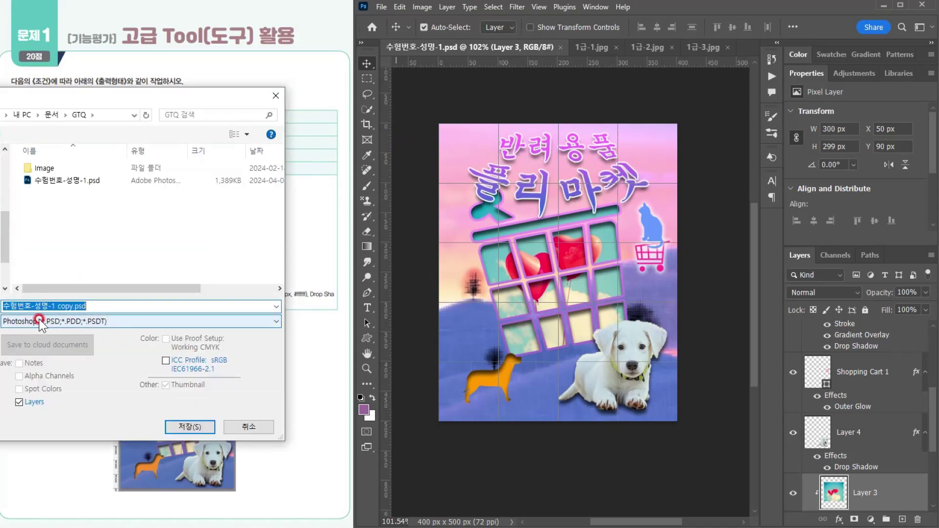
- Save the copy as a JPEG named 수험번호-성명-1 in the GTQ folder, with High quality 8 and the Baseline ("Standard") format
click(51, 322)
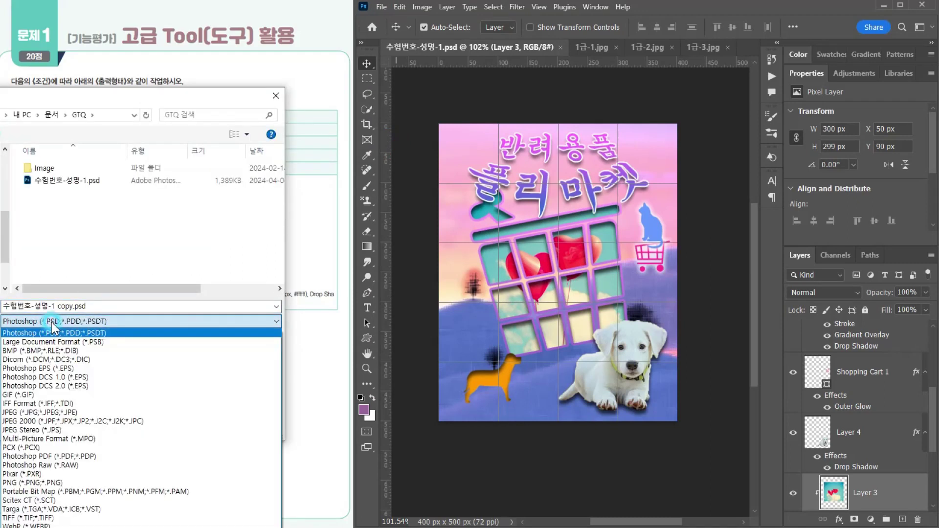
click(31, 414)
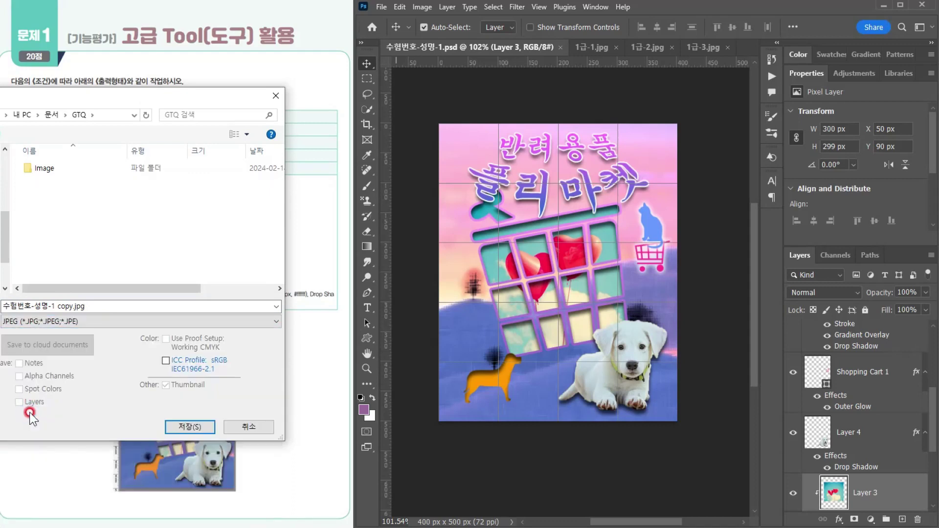
click(55, 306)
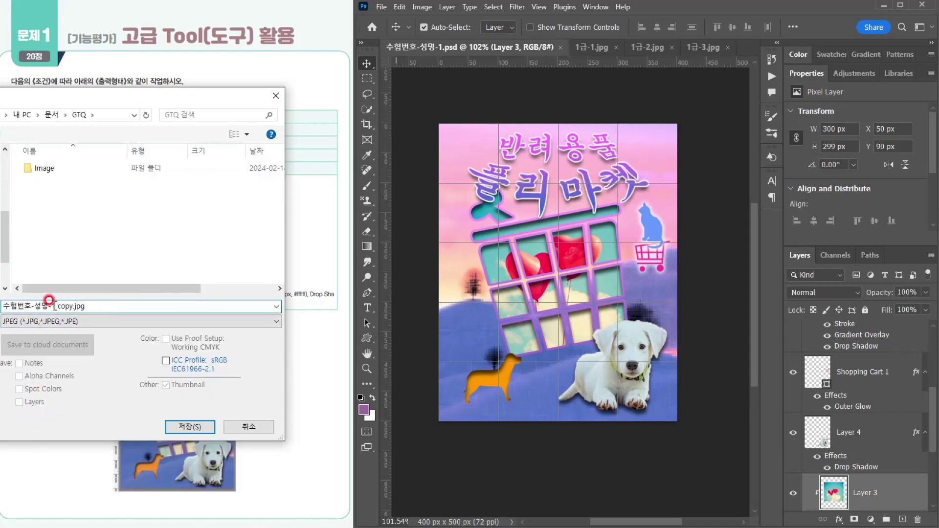
drag(55, 306, 121, 304)
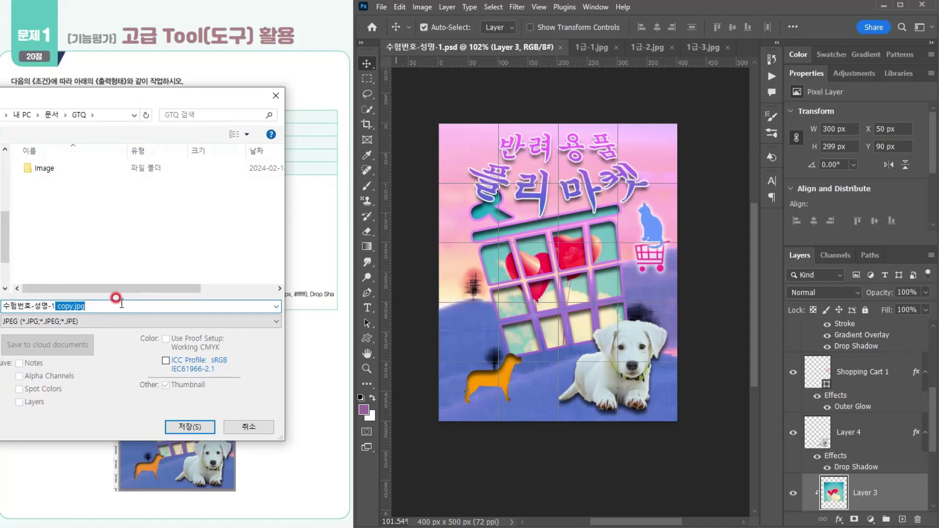
key(BackSpace)
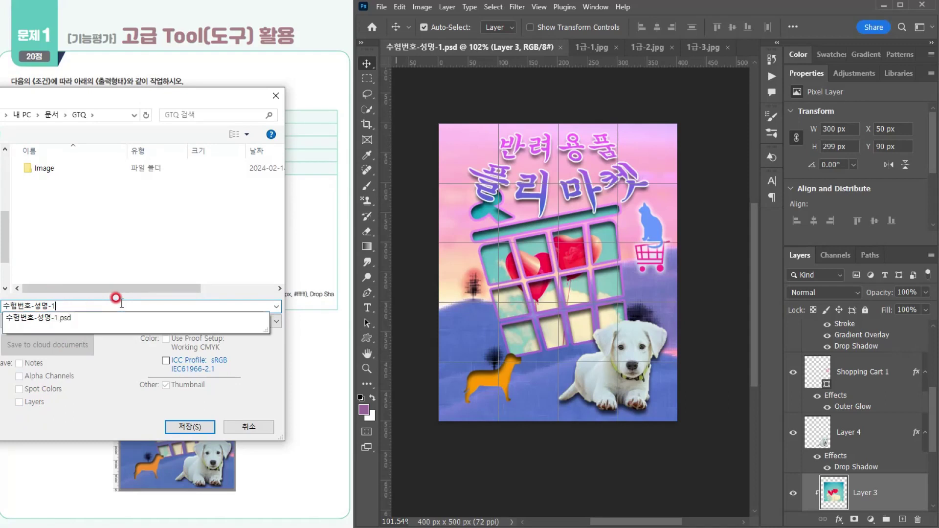
click(81, 404)
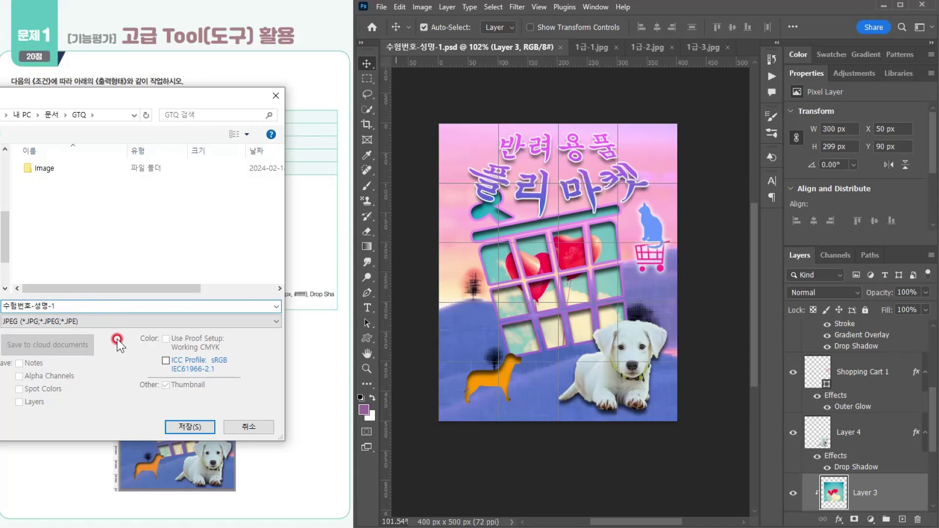
click(190, 427)
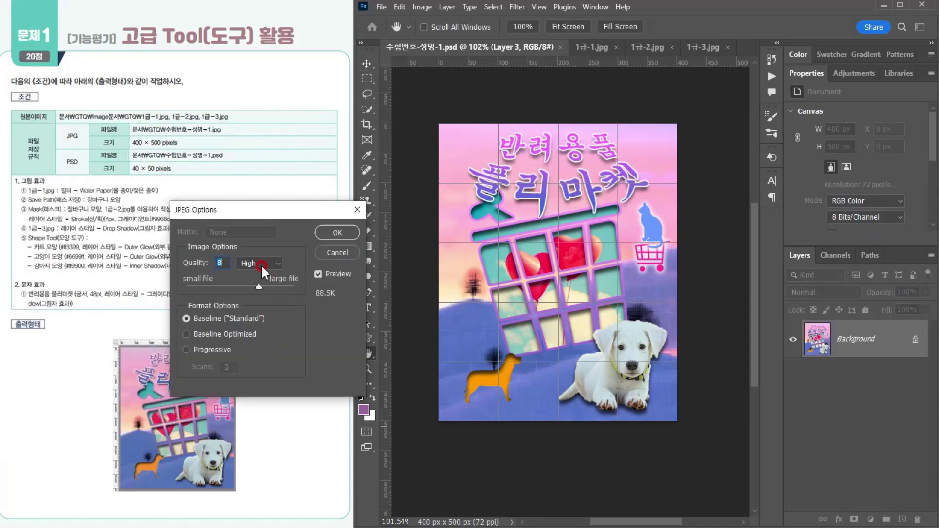
click(333, 227)
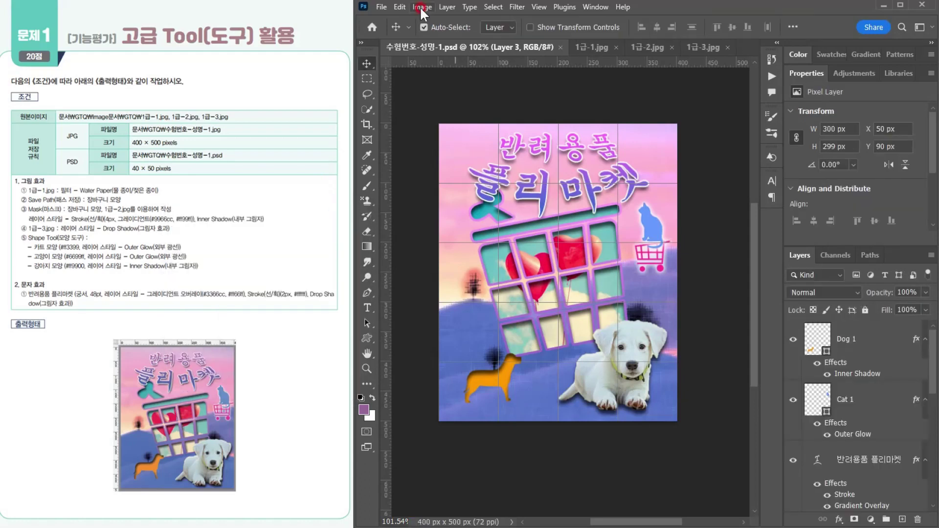
- Resize the whole poster image to 40 × 50 pixels at 72 pixels/inch with its proportions linked
click(420, 7)
click(441, 95)
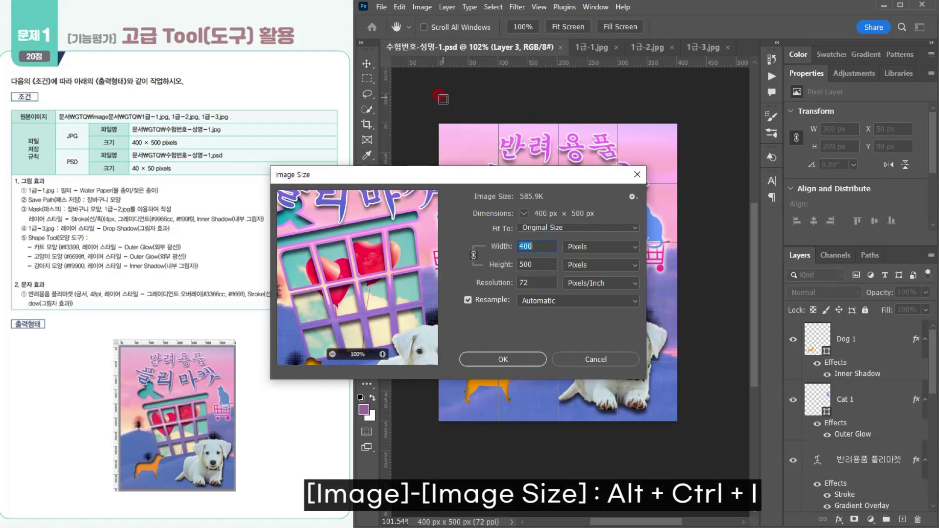
double_click(538, 247)
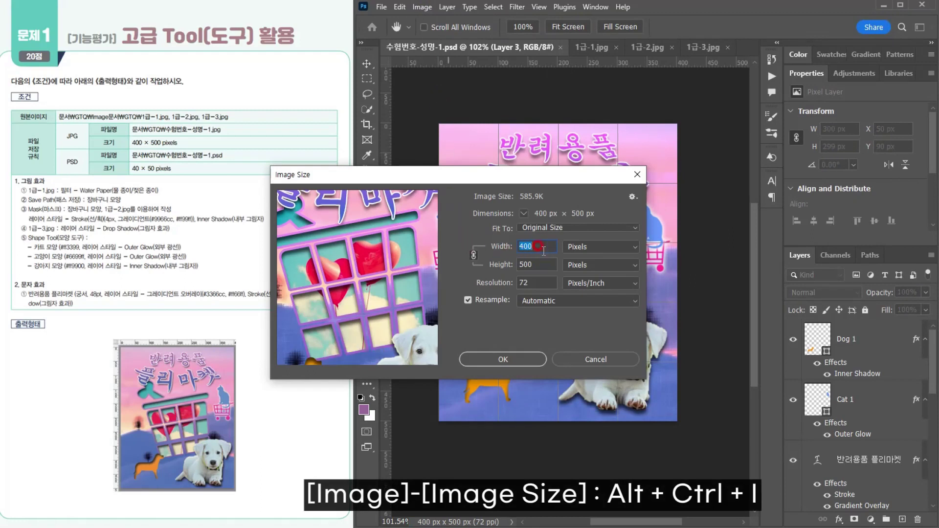
click(580, 255)
click(577, 247)
click(527, 246)
key(BackSpace)
click(541, 247)
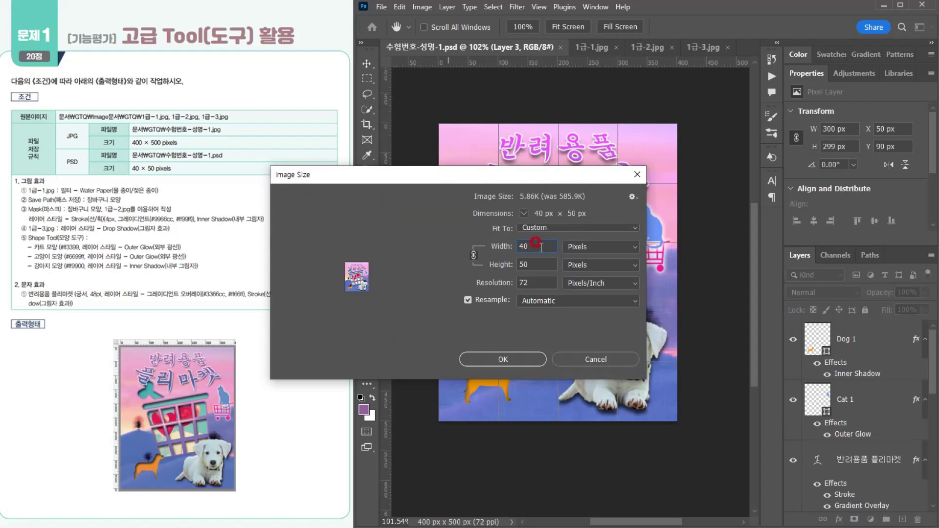
click(532, 264)
click(501, 361)
key(v)
click(503, 153)
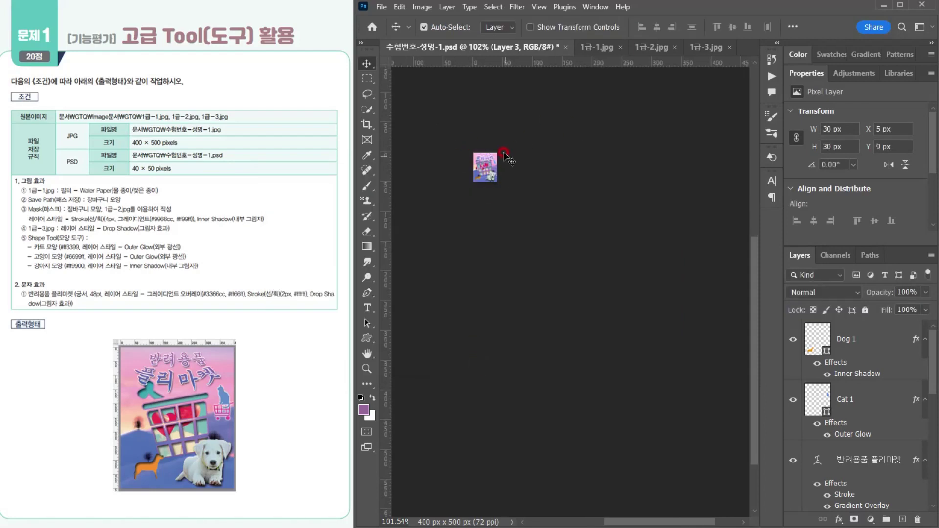
- Save the reduced poster to its existing PSD file and undo the image resize in the open document
click(383, 7)
click(397, 137)
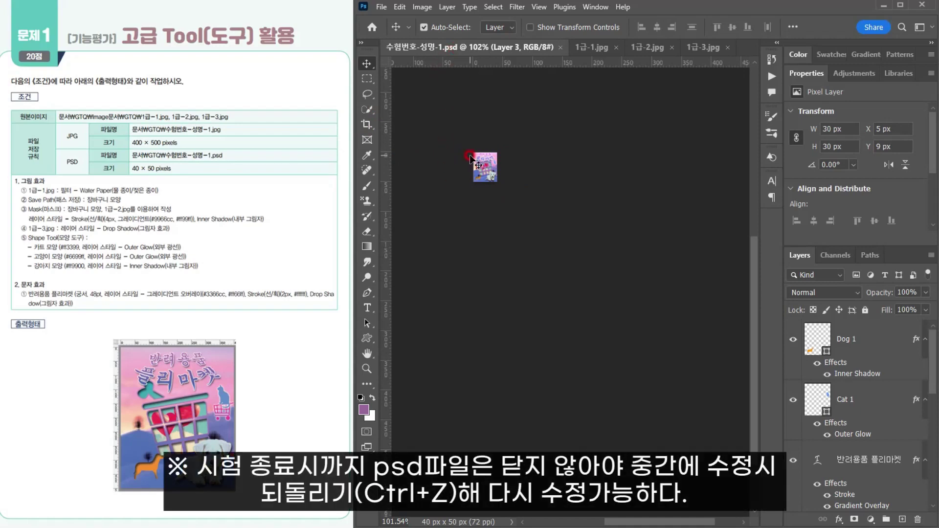
key(ctrl+z)
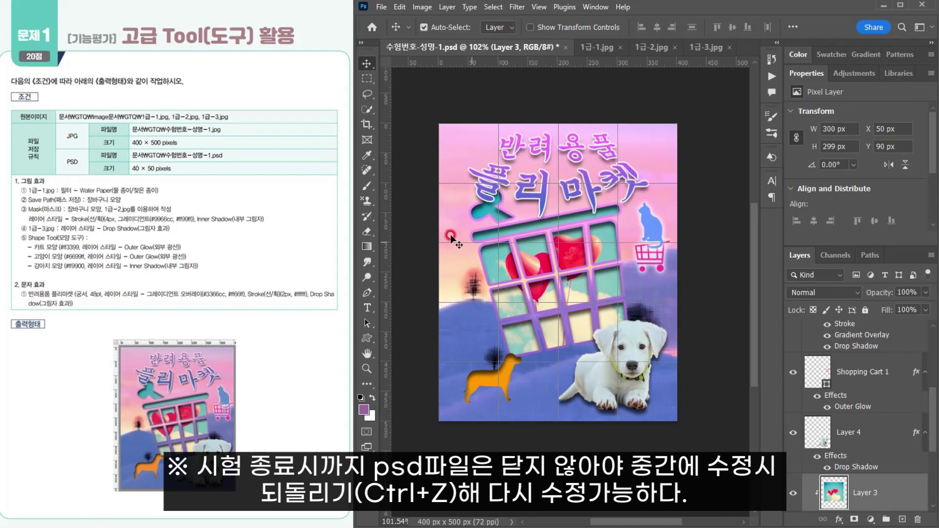